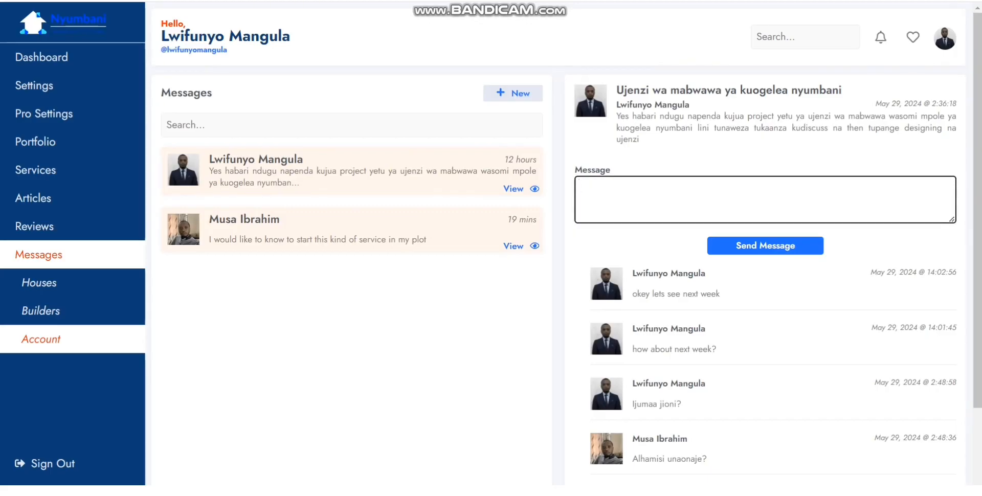
- Send the reply "okey lets go next week at Mall" in the "Ujenzi wa mabwawa ya kuogelea nyumbani" conversation and review it in the thread
triple_click(353, 171)
triple_click(731, 90)
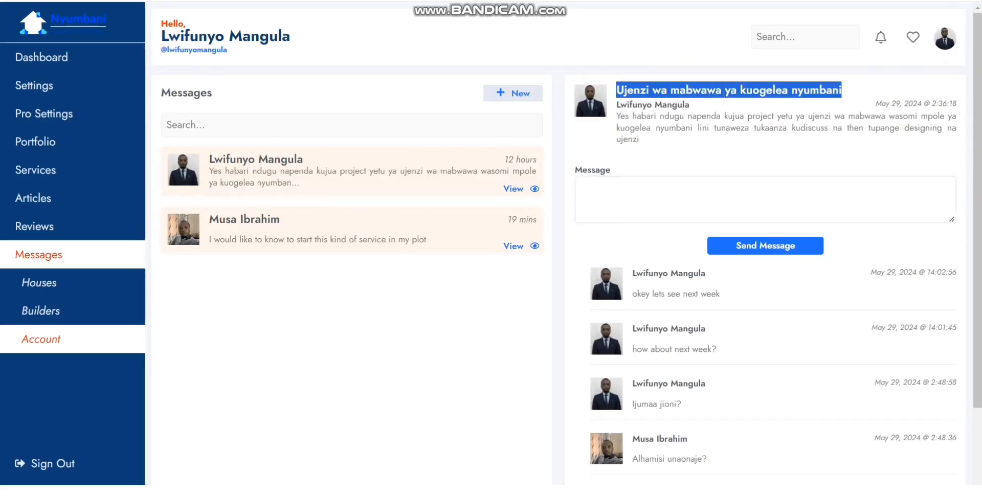
click(766, 199)
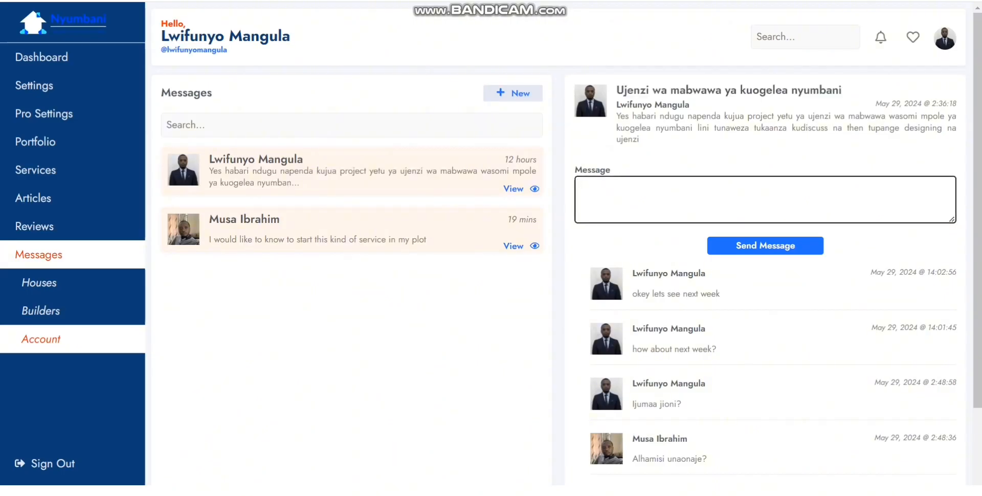
text(okey lets go next we)
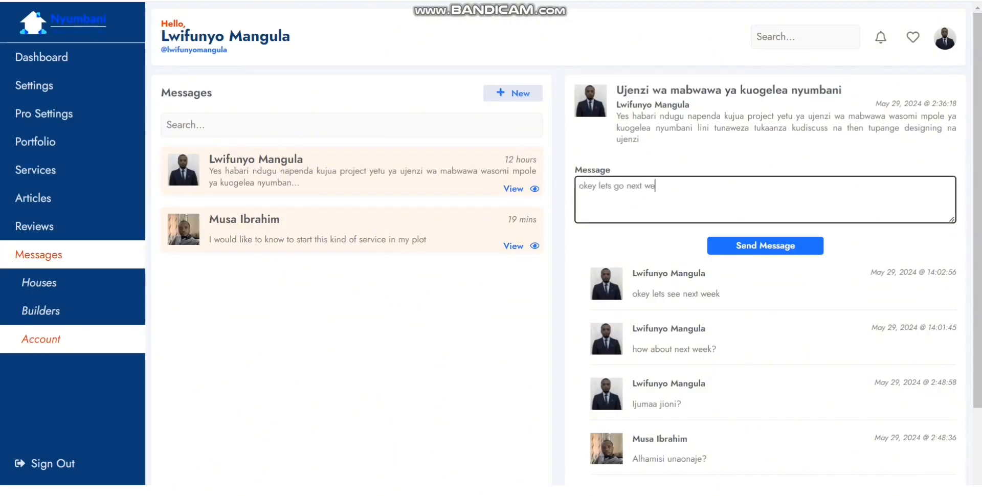
text(ek at Mall)
click(765, 245)
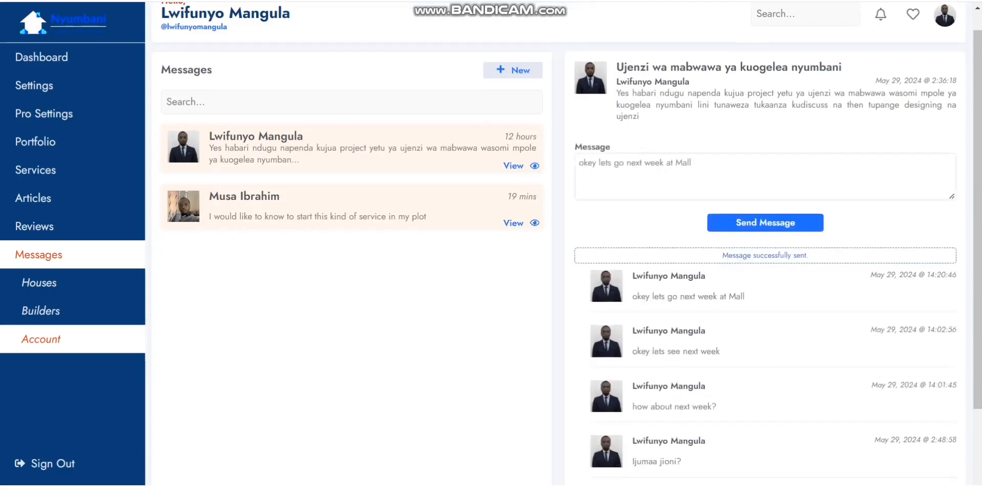
scroll(563, 256, down, 3)
triple_click(708, 193)
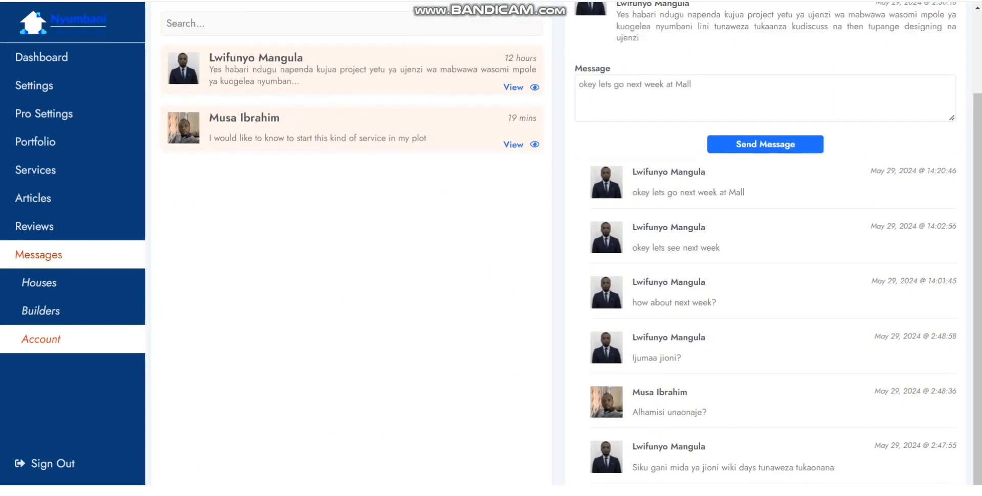
scroll(563, 243, up, 2)
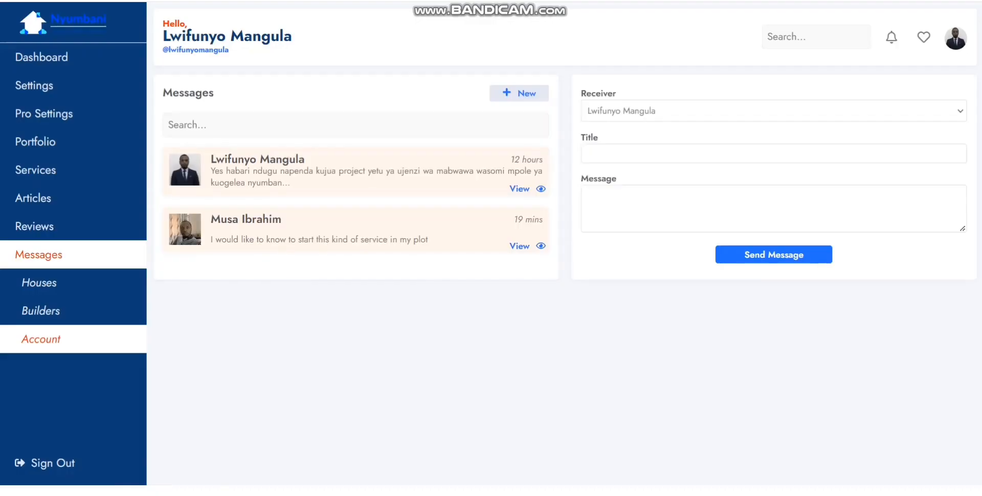
- Examine the receiver choices in the new message form and the title and message fields of the portfolio's Message A Builder form
click(774, 111)
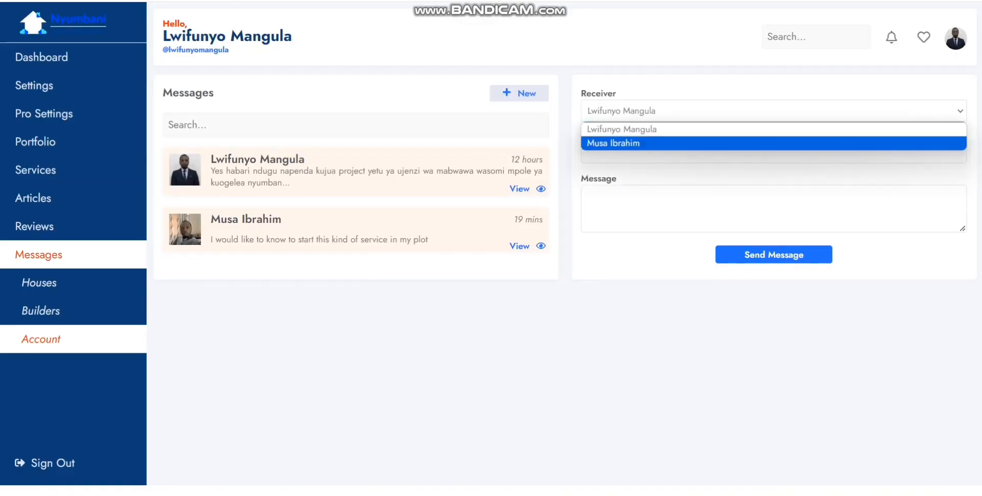
click(774, 111)
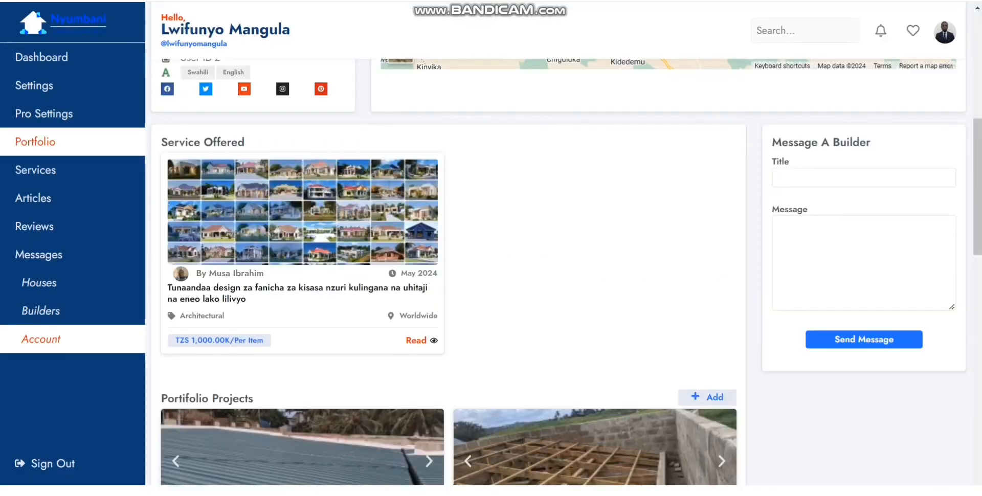
scroll(558, 272, up, 8)
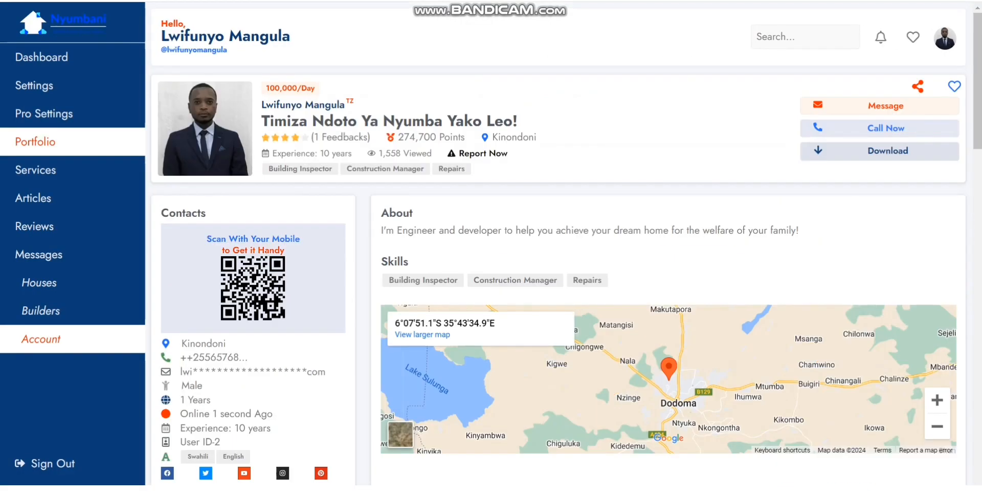
scroll(558, 271, down, 7)
scroll(557, 271, down, 1)
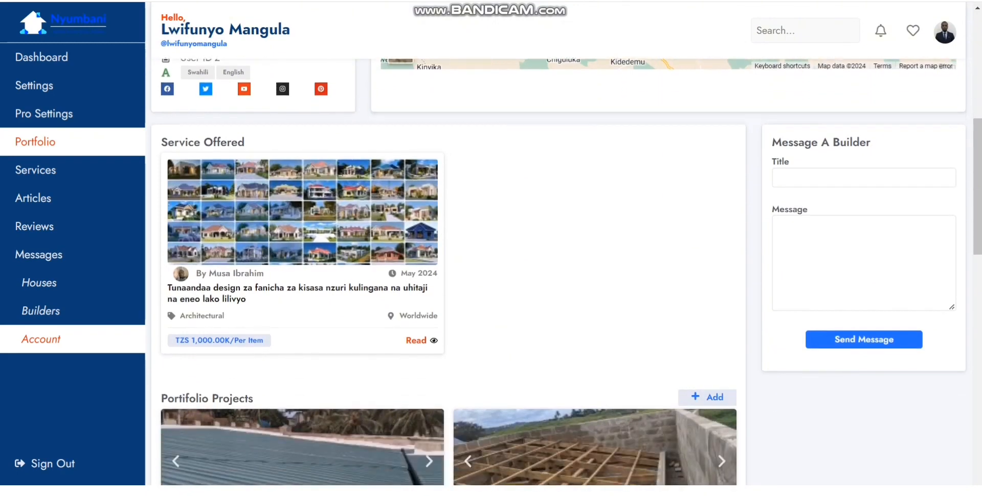
click(849, 178)
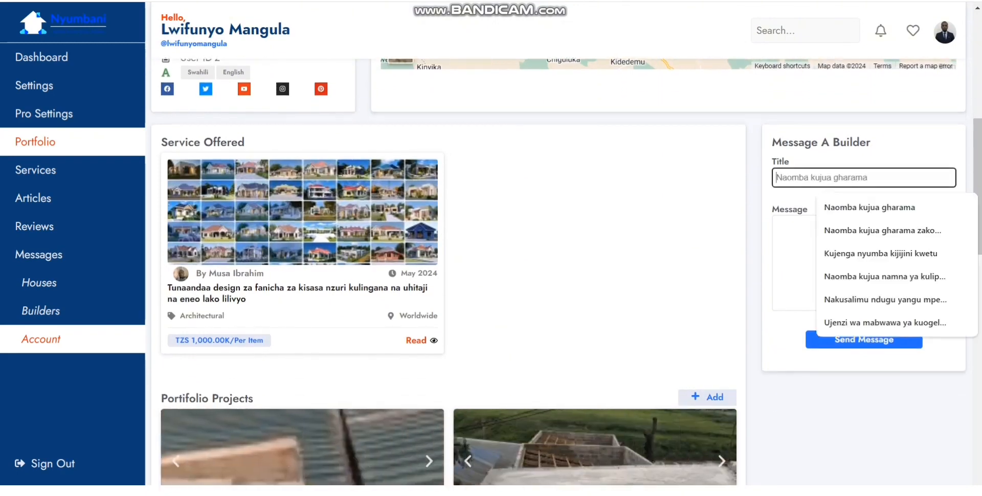
click(798, 256)
click(839, 404)
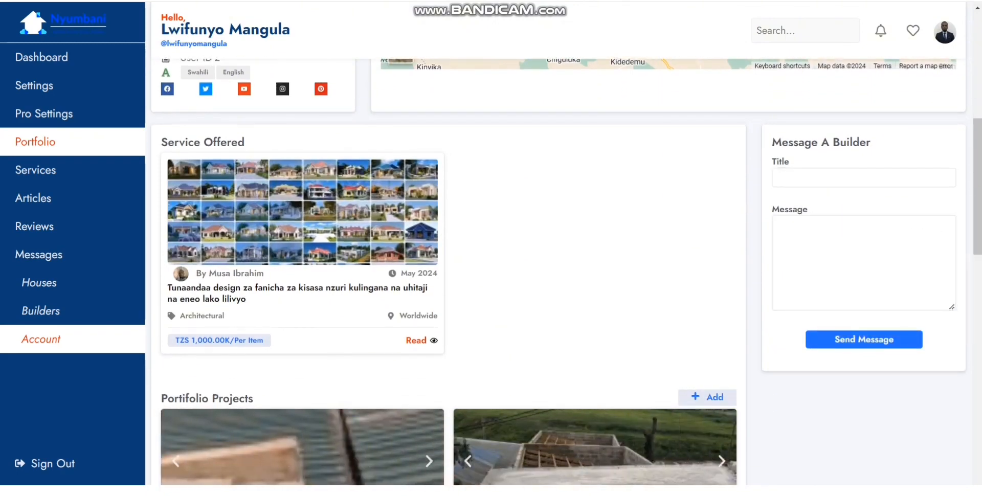
- Return to the account's Messages page and view the first listed conversation
click(39, 255)
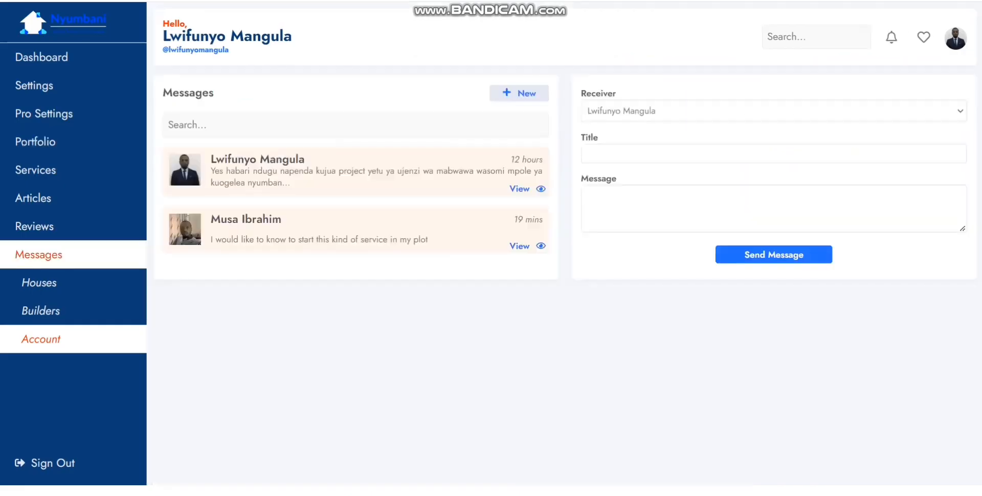
click(514, 189)
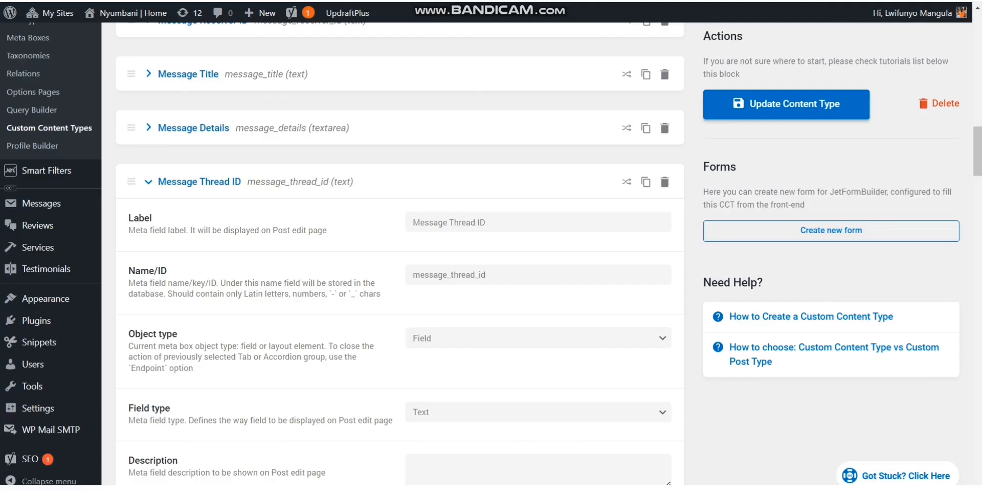
- Collapse the Message Thread ID settings and review the field list of the messages custom content type
click(149, 182)
click(149, 236)
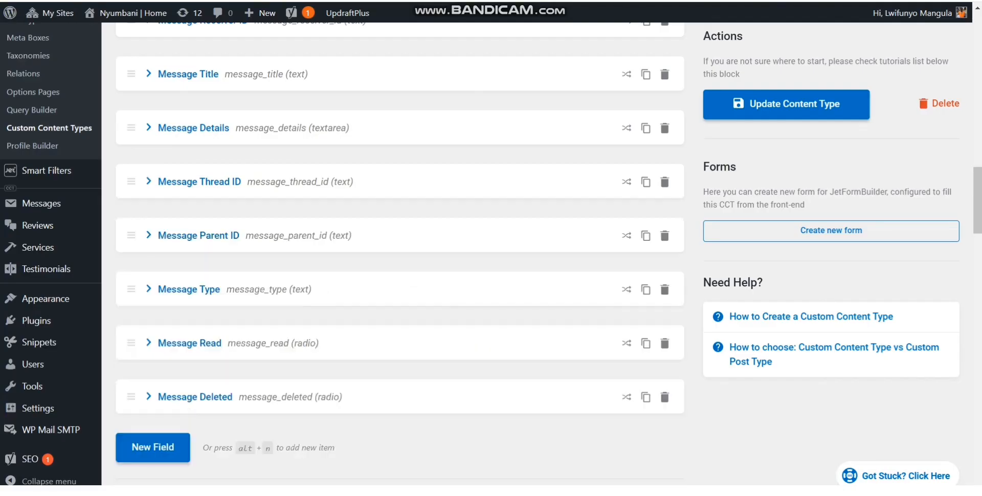
scroll(148, 236, up, 2)
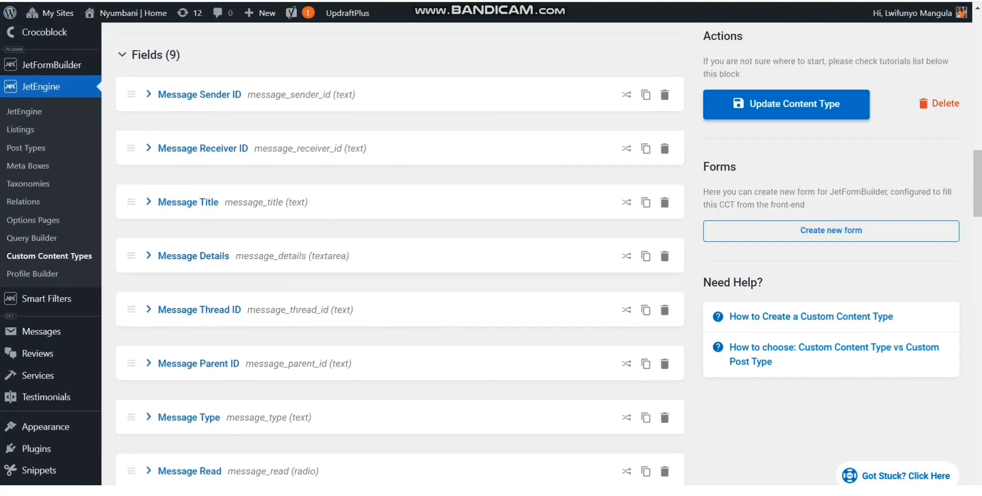
scroll(399, 256, up, 1)
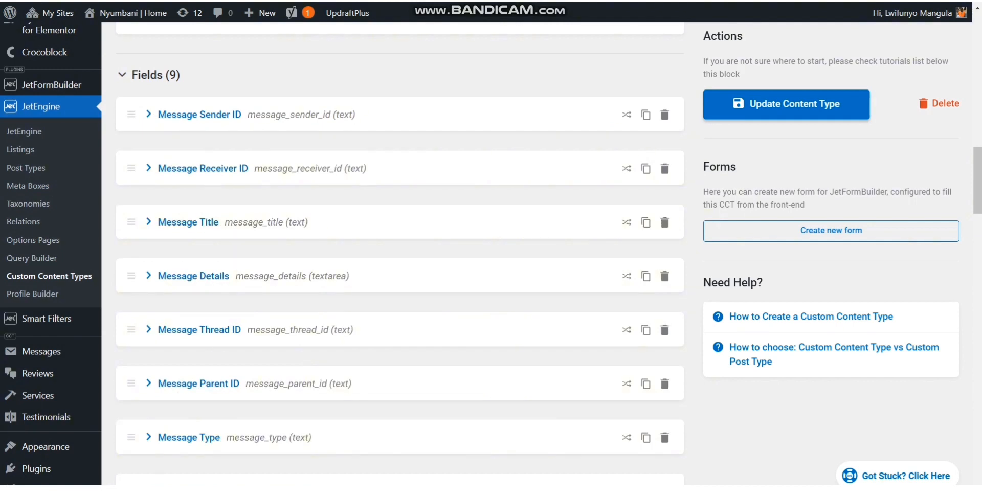
scroll(399, 256, down, 3)
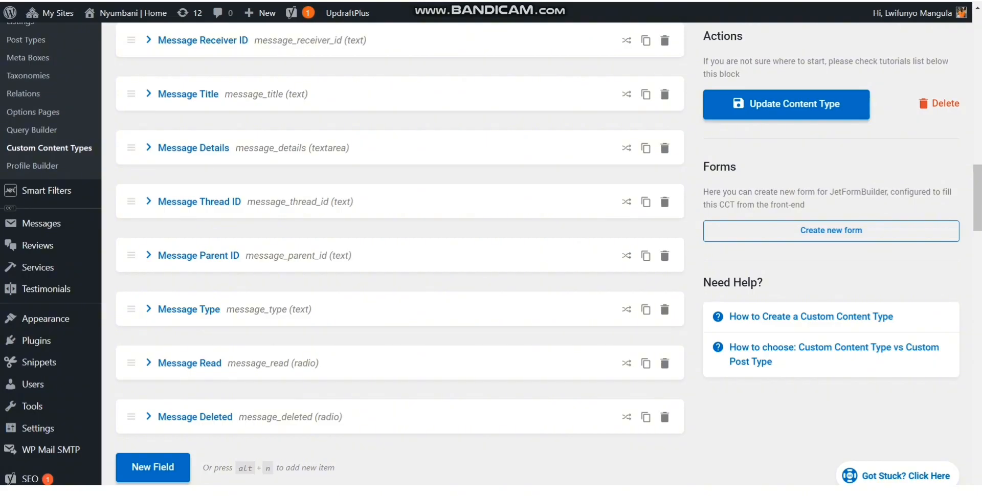
- Switch through the open browser tabs to the "How to start landscaping" message item and examine its fields from sender ID to deleted status
key(ctrl+Tab)
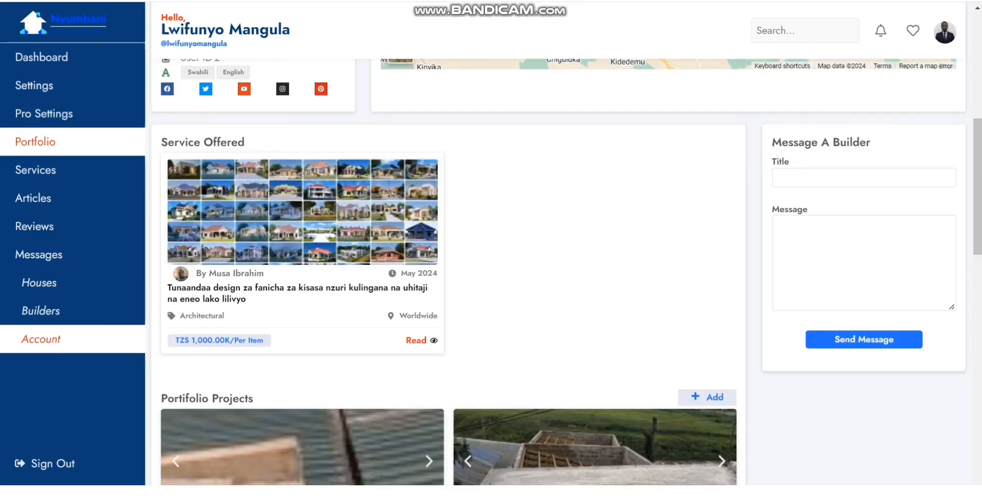
key(ctrl+Tab)
key(ctrl+Tab)
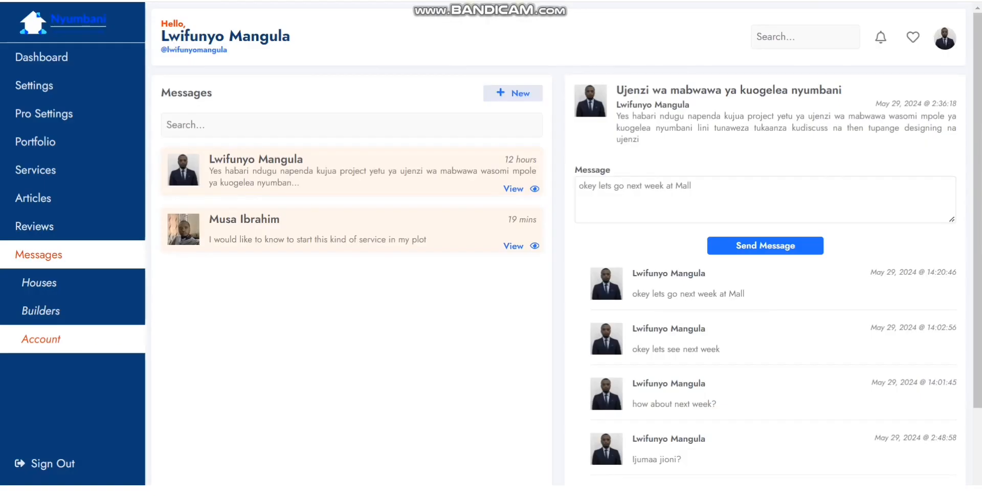
key(ctrl+Tab)
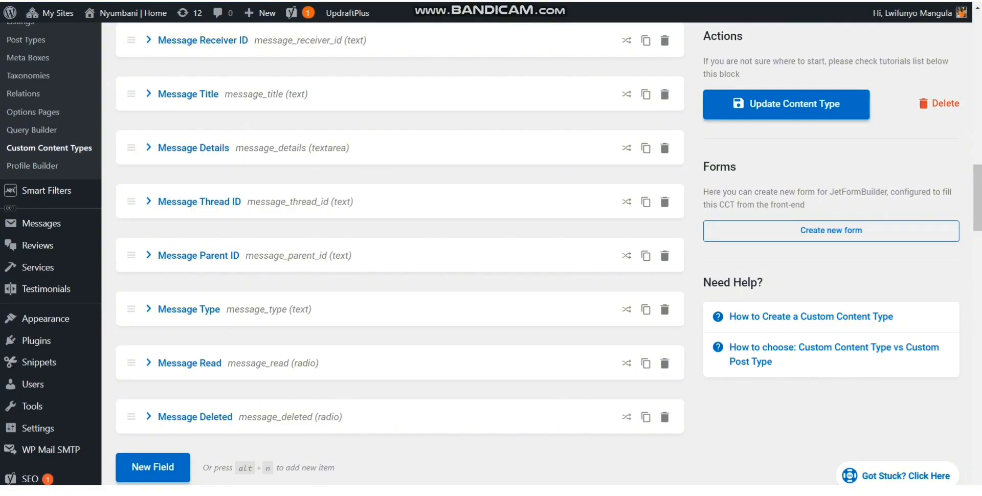
key(ctrl+Tab)
key(ctrl+Tab)
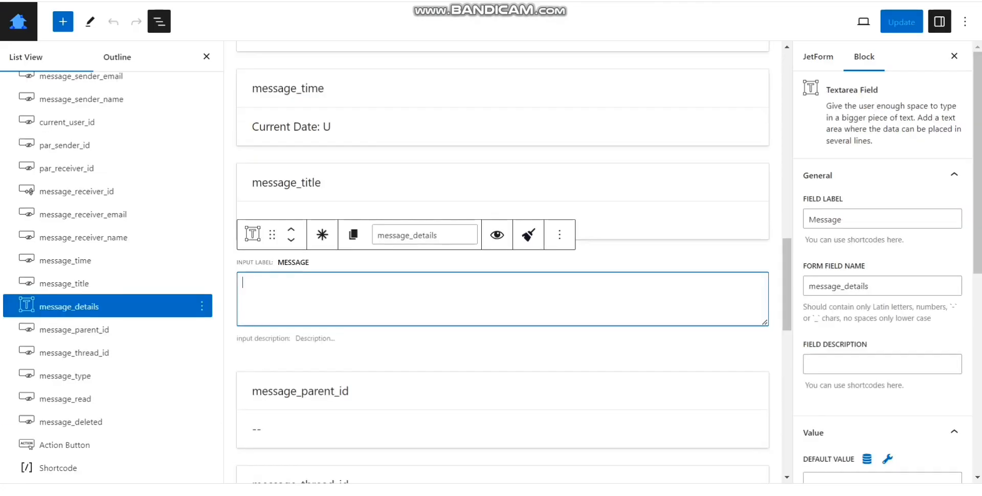
key(ctrl+Tab)
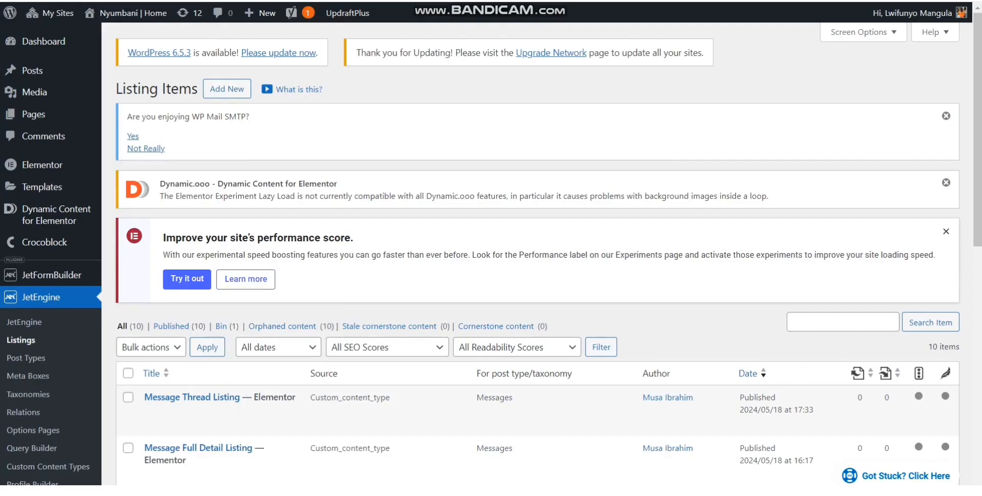
key(ctrl+Tab)
scroll(537, 256, down, 8)
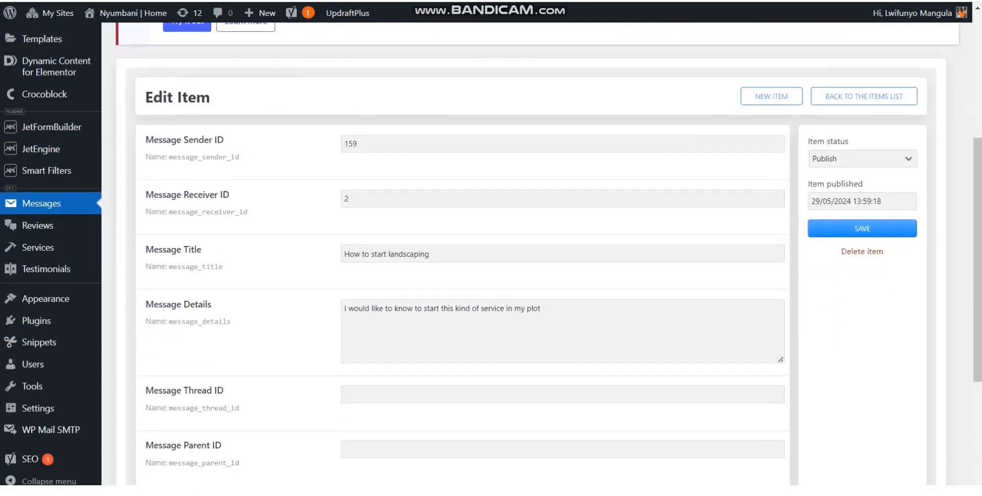
scroll(537, 255, up, 3)
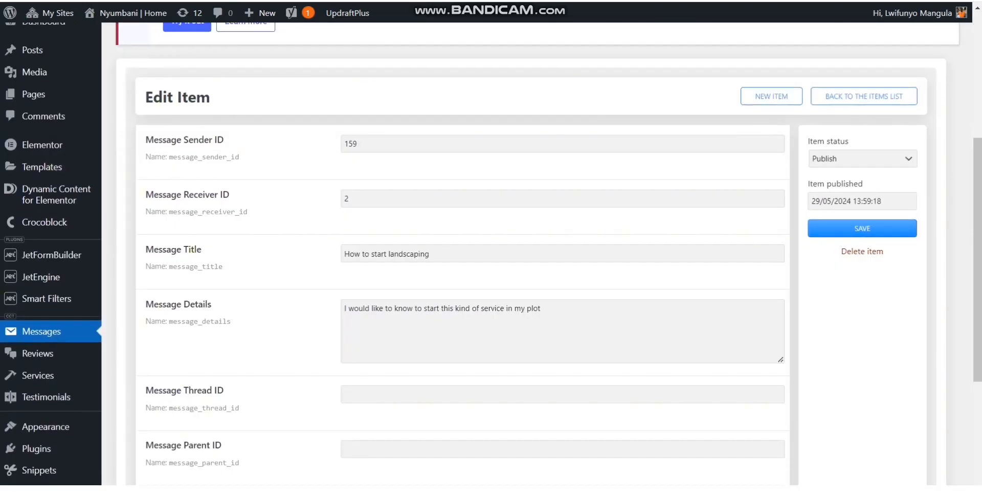
scroll(537, 256, down, 2)
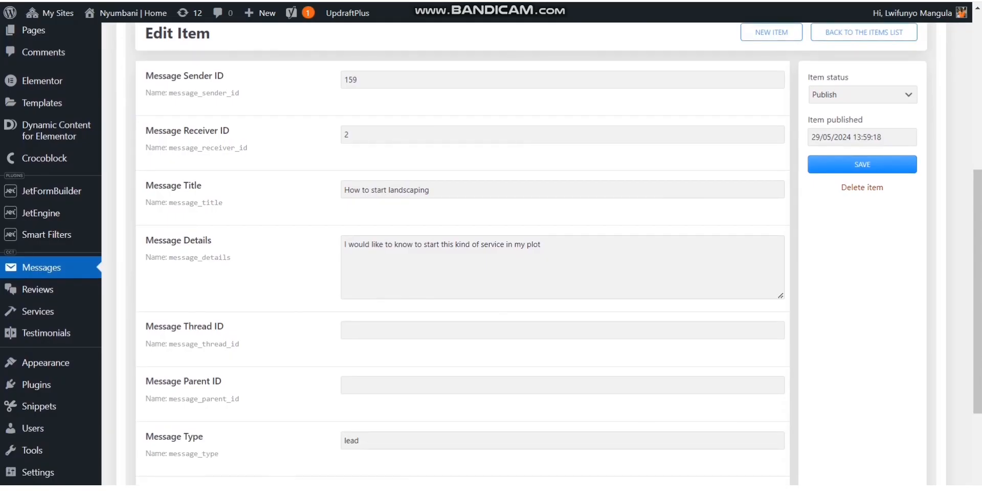
scroll(537, 256, down, 3)
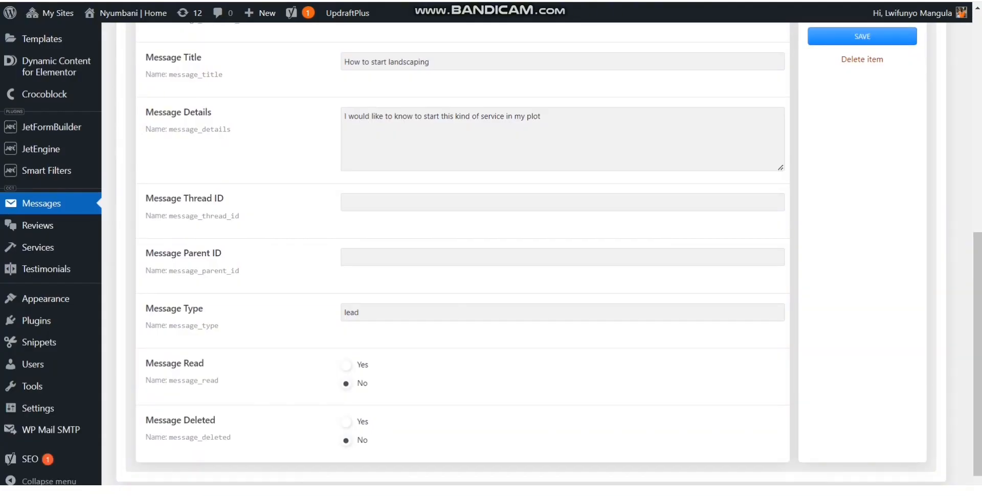
- Compare the item's Message Parent ID field with the title, opening message and replies of the swimming pool conversation
drag(223, 252, 176, 253)
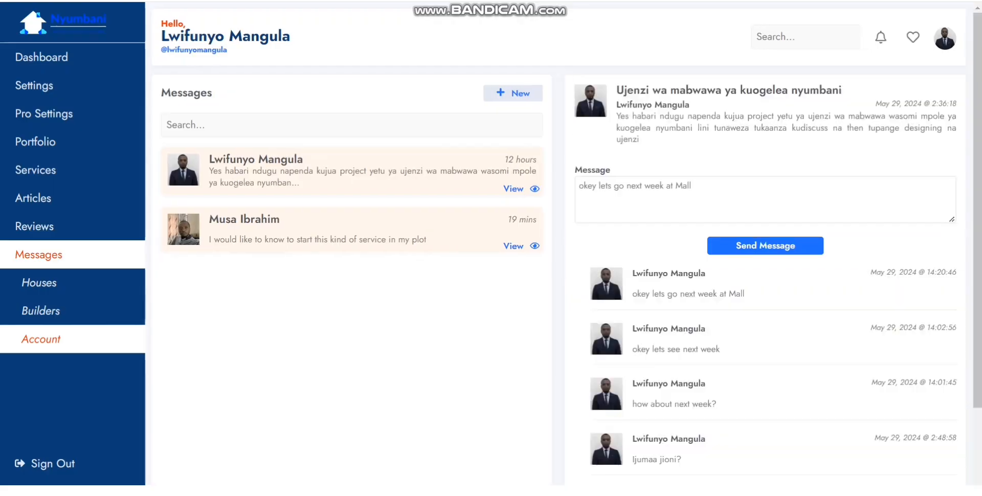
scroll(563, 245, down, 2)
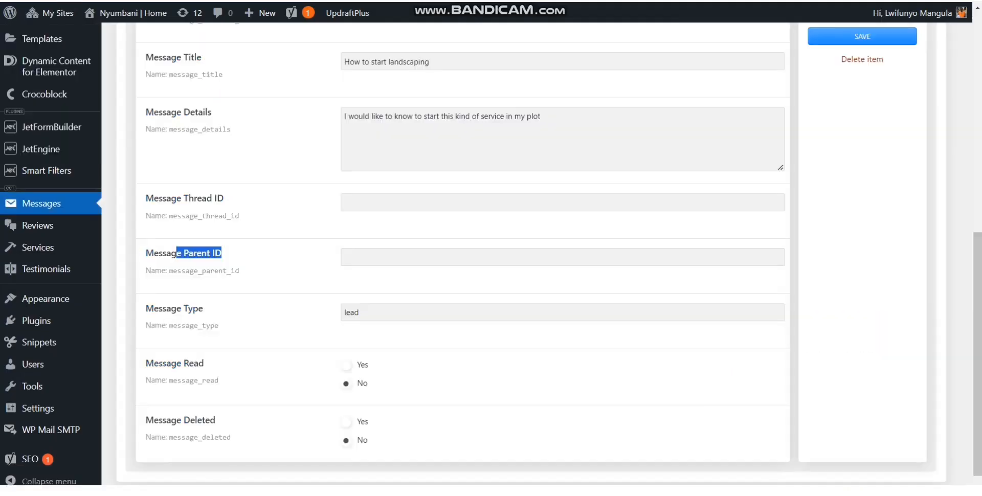
click(246, 270)
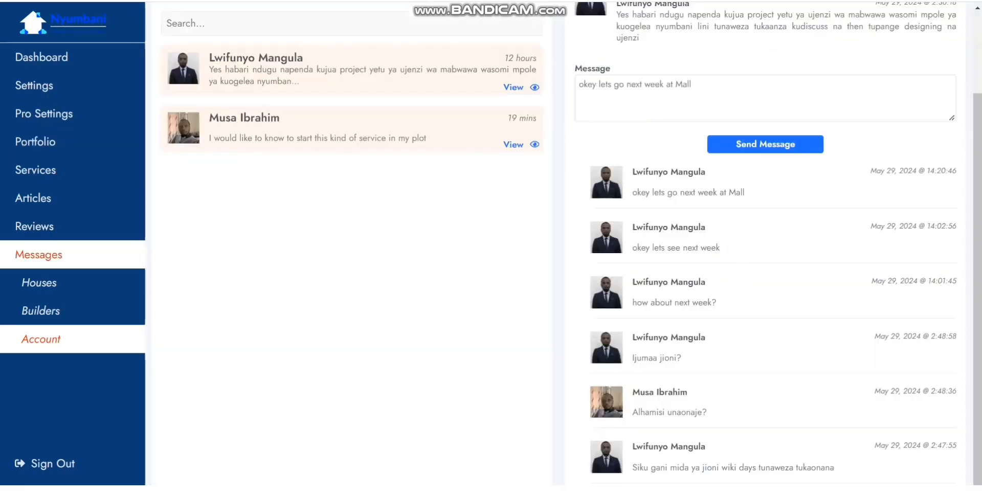
scroll(558, 256, up, 3)
triple_click(668, 90)
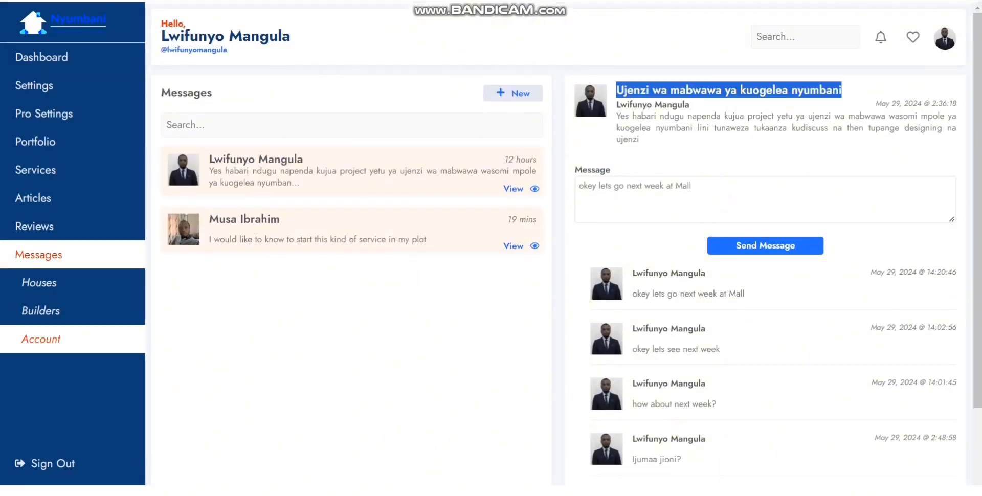
triple_click(311, 170)
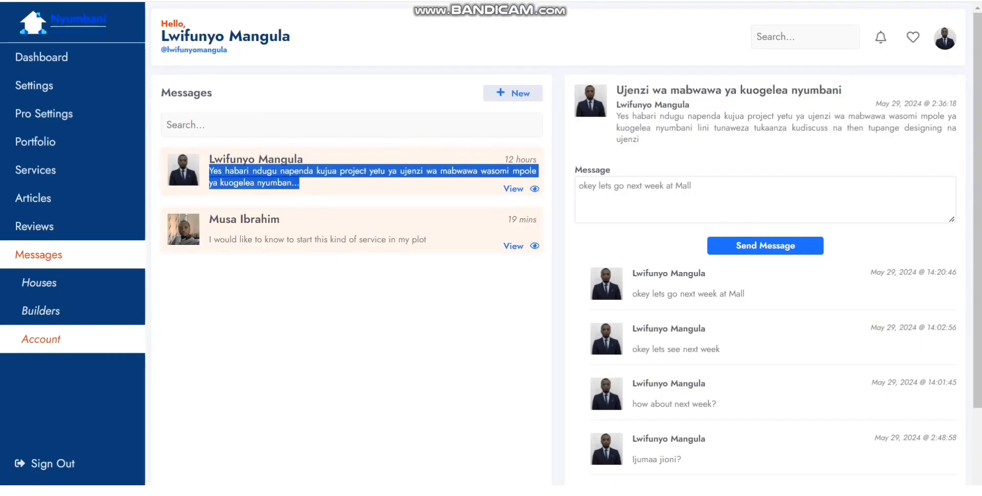
scroll(563, 246, down, 2)
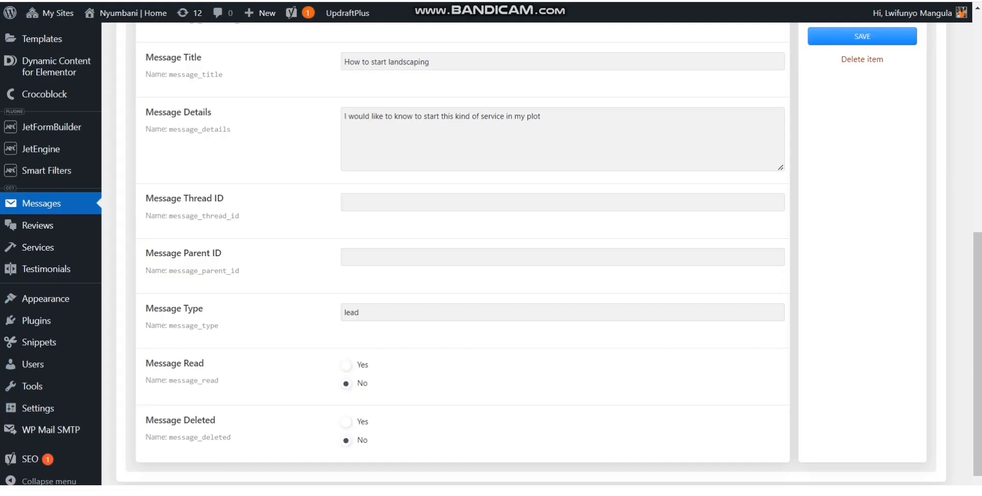
- Return to the messages item list, open item #73 for editing and examine its Message Thread ID
click(562, 203)
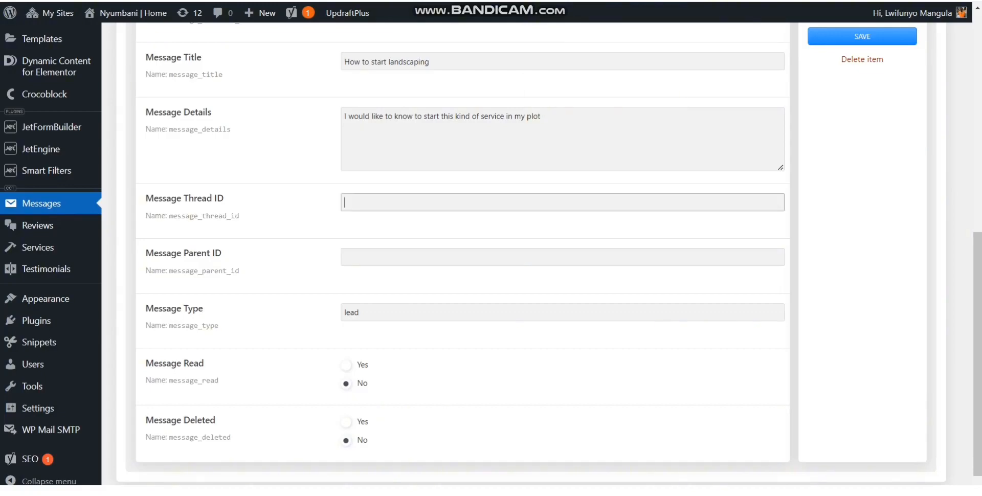
click(41, 203)
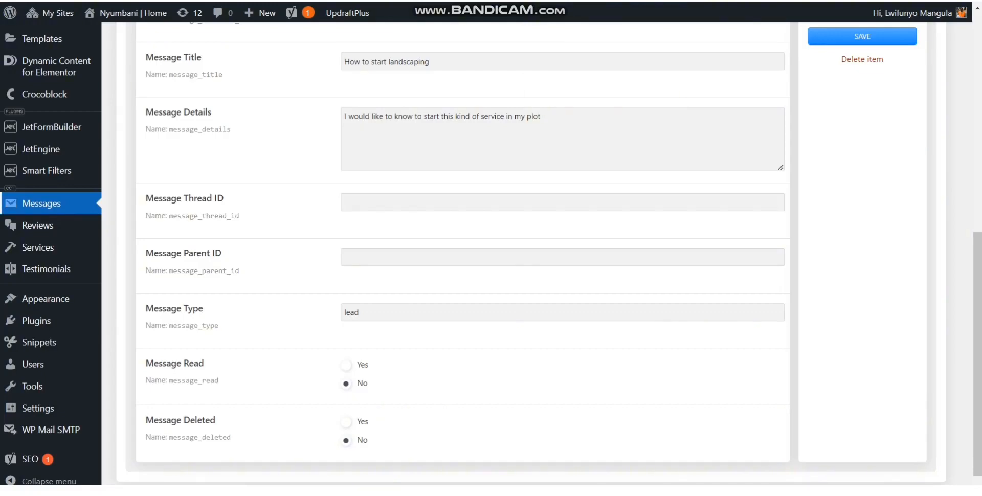
scroll(537, 256, down, 6)
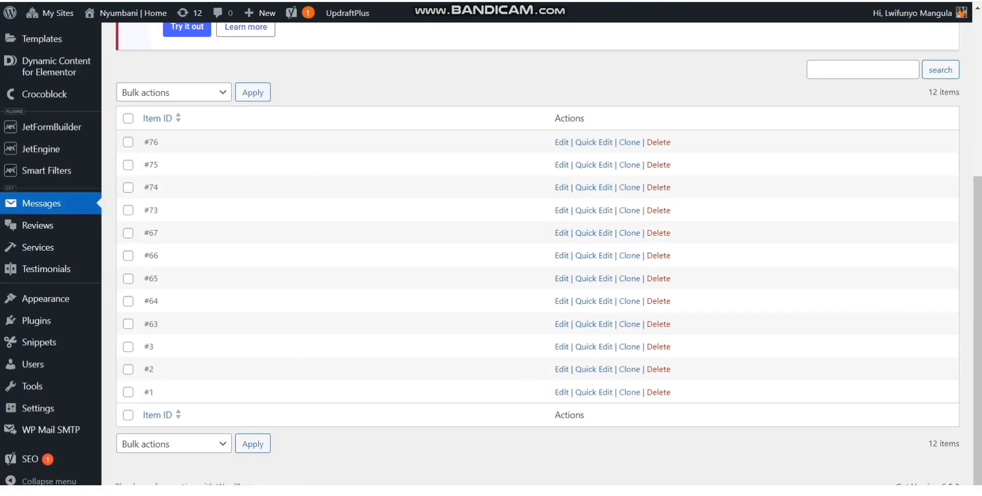
click(561, 210)
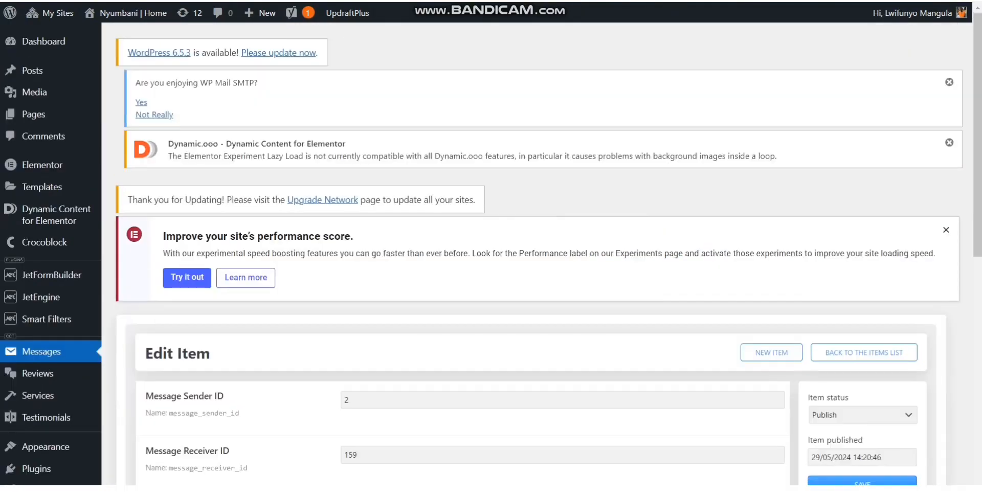
scroll(537, 256, down, 6)
double_click(351, 203)
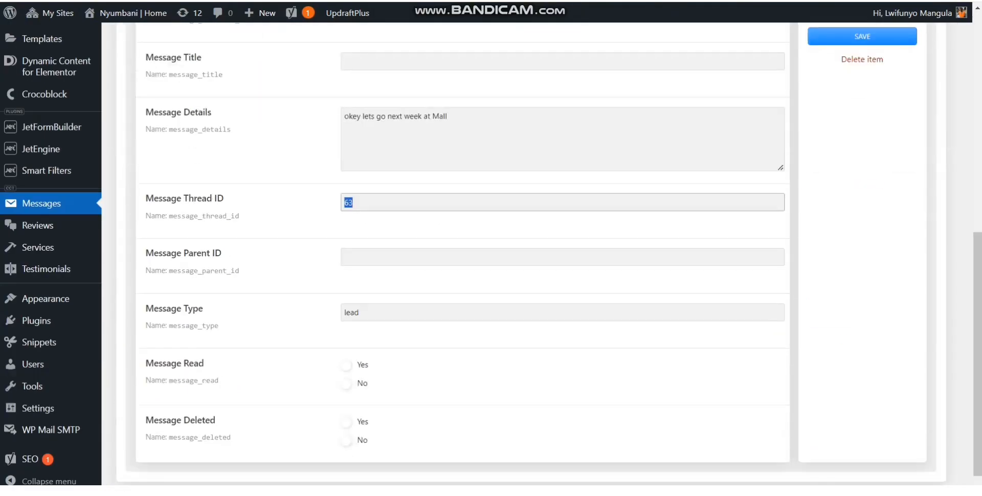
click(318, 225)
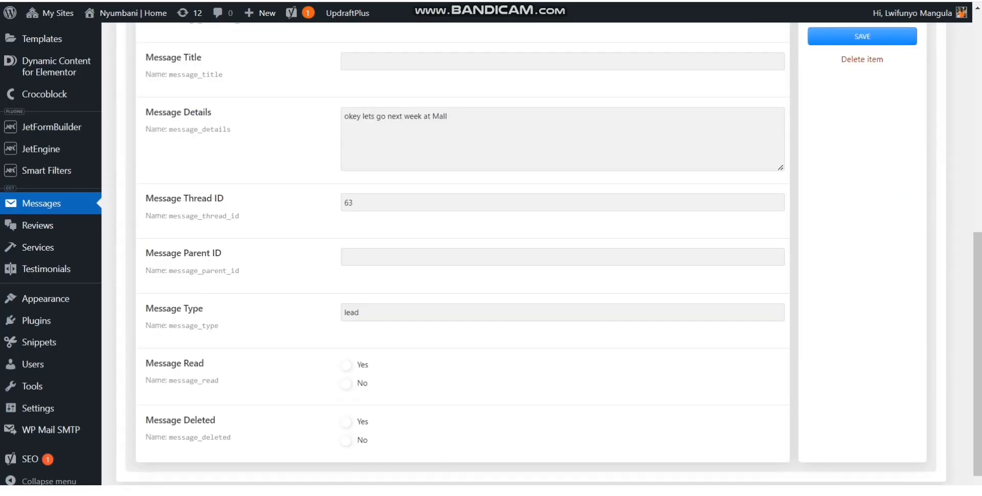
double_click(349, 202)
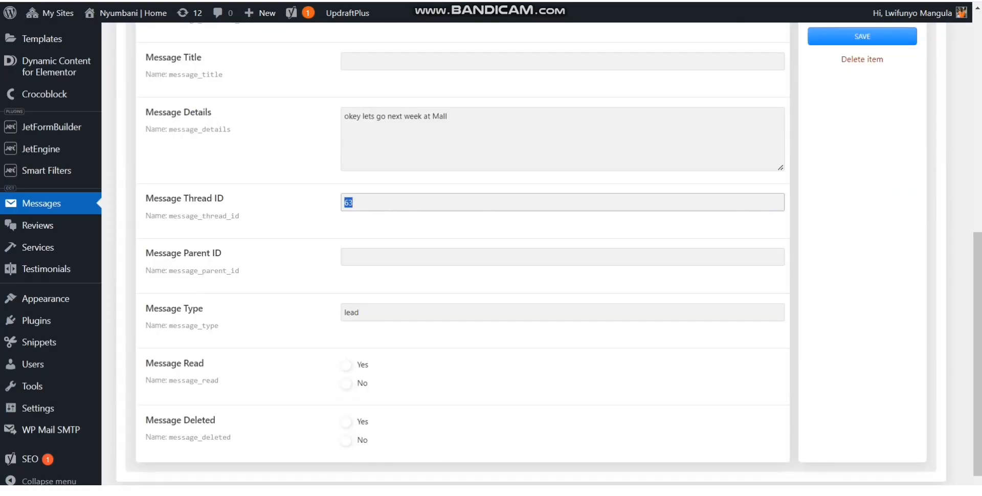
click(353, 203)
- In the swimming pool conversation, replace the reply text with the URL domain.com/user-account/messages/?thread_id=63&par_sender_id=2&par_receiver_id=159
key(ctrl+Tab)
key(ctrl+Tab)
scroll(558, 275, up, 2)
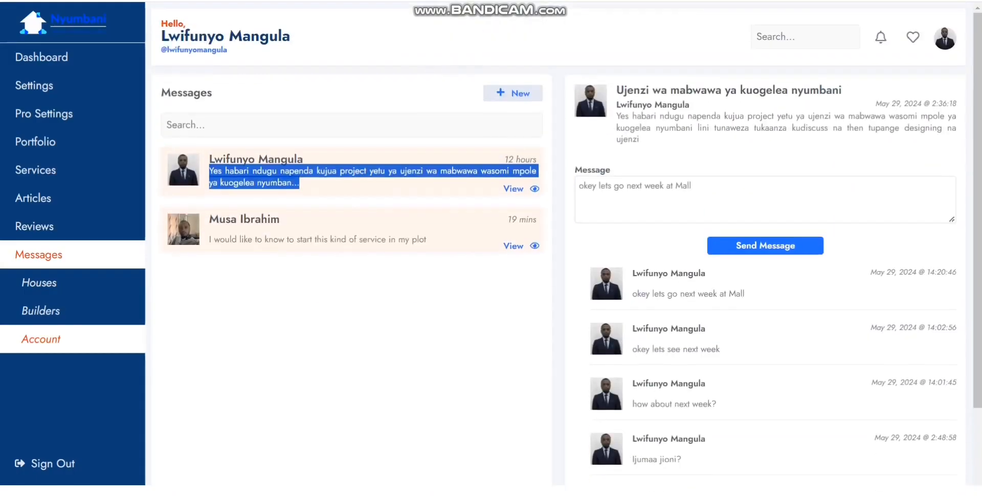
click(720, 196)
key(ctrl+a)
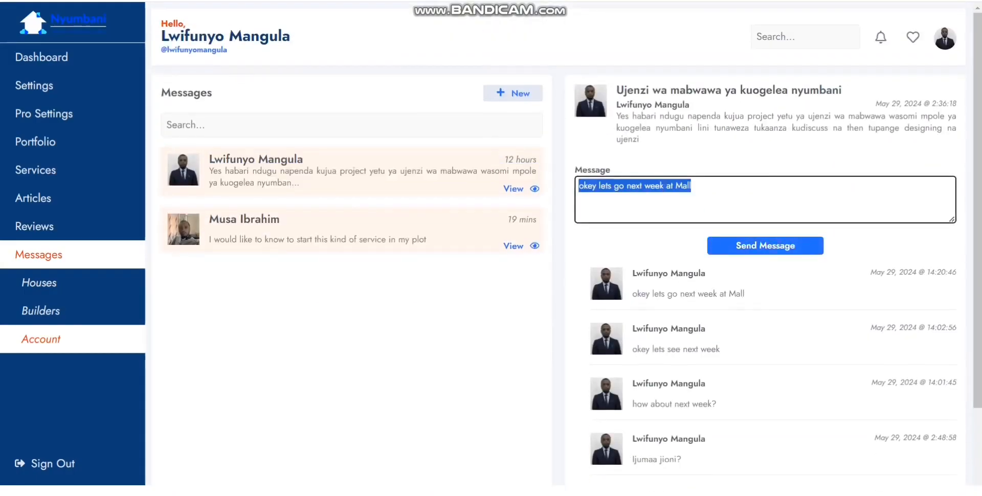
text(domain.com/user-account/messages/?thread_id=63&par_sender_id=2&par_receiver_id=159)
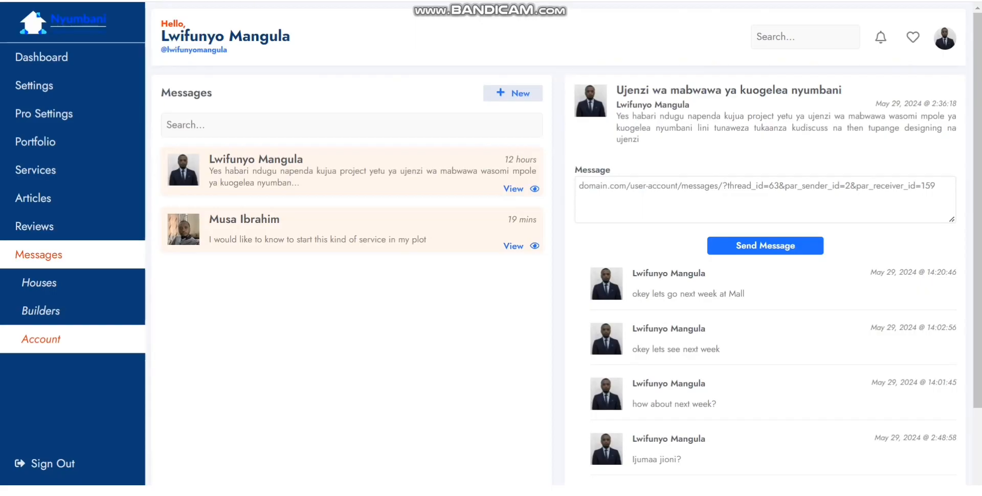
- Examine the URL's page path, thread_id, par_sender_id and par_receiver_id parts, relating the thread ID to the conversation's title
drag(579, 186, 851, 186)
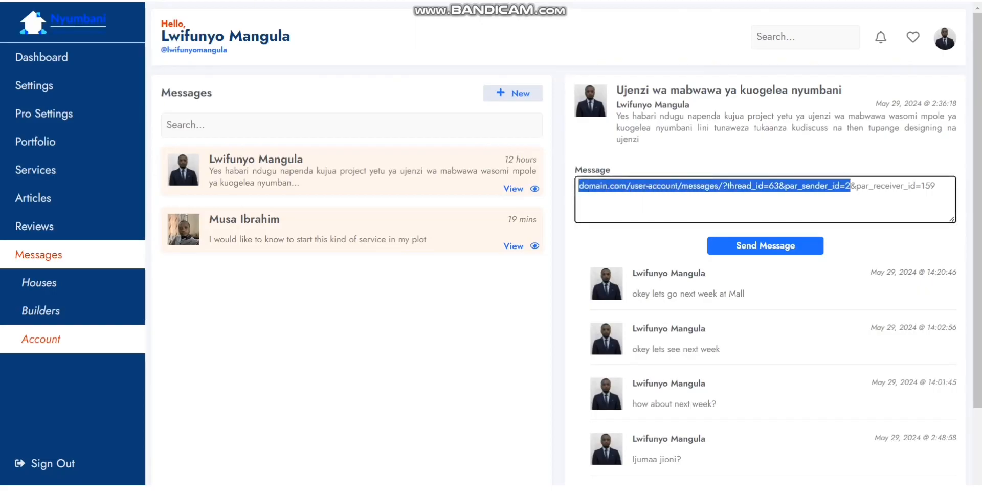
drag(630, 186, 718, 186)
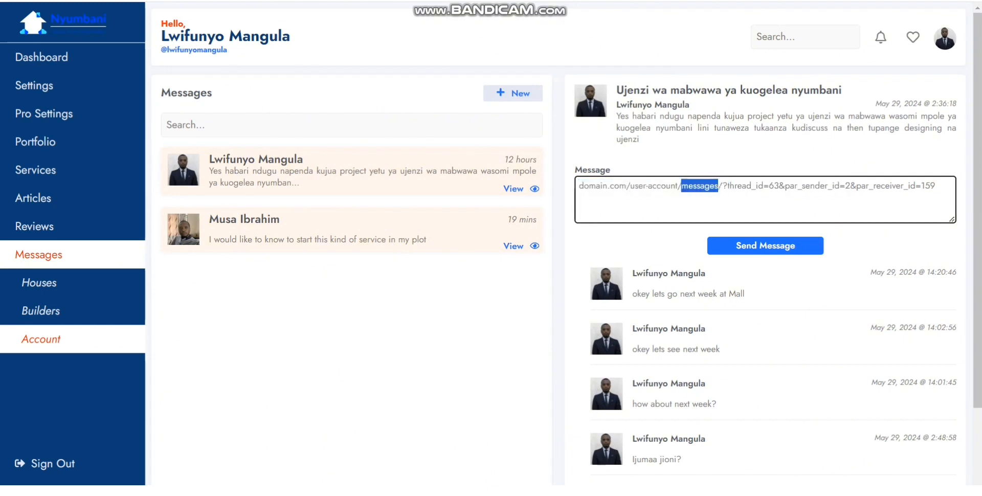
click(693, 186)
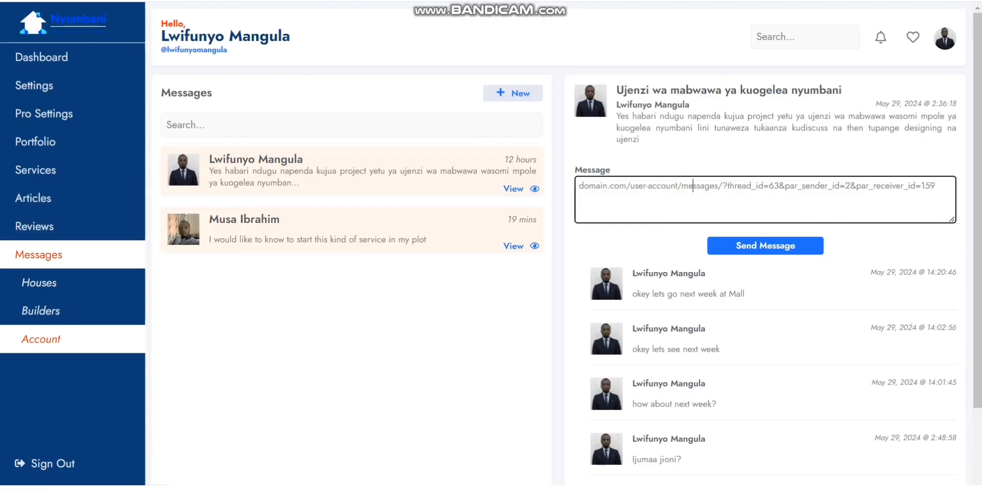
drag(727, 186, 779, 185)
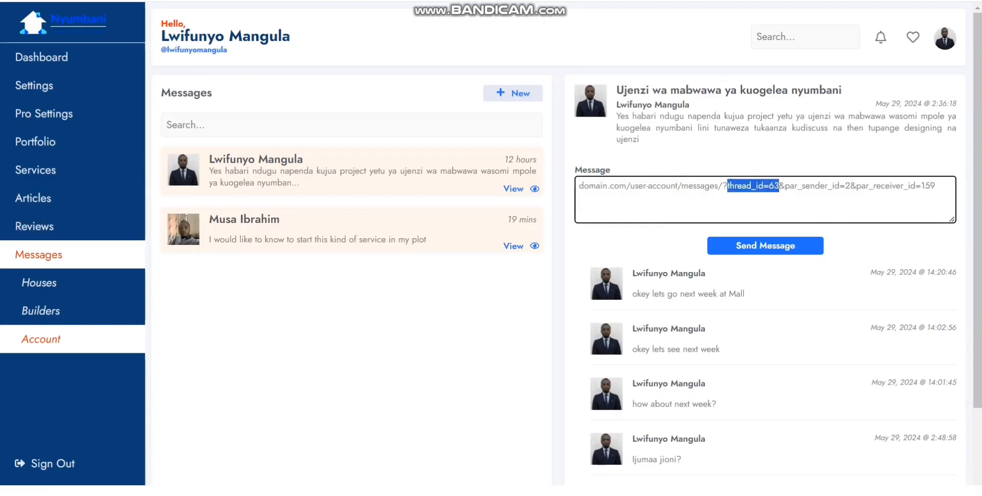
triple_click(697, 90)
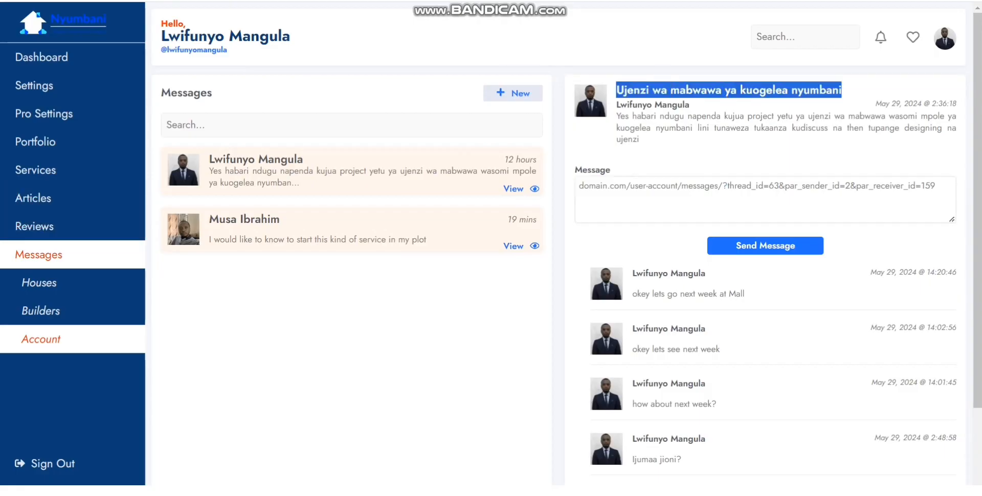
drag(785, 186, 820, 185)
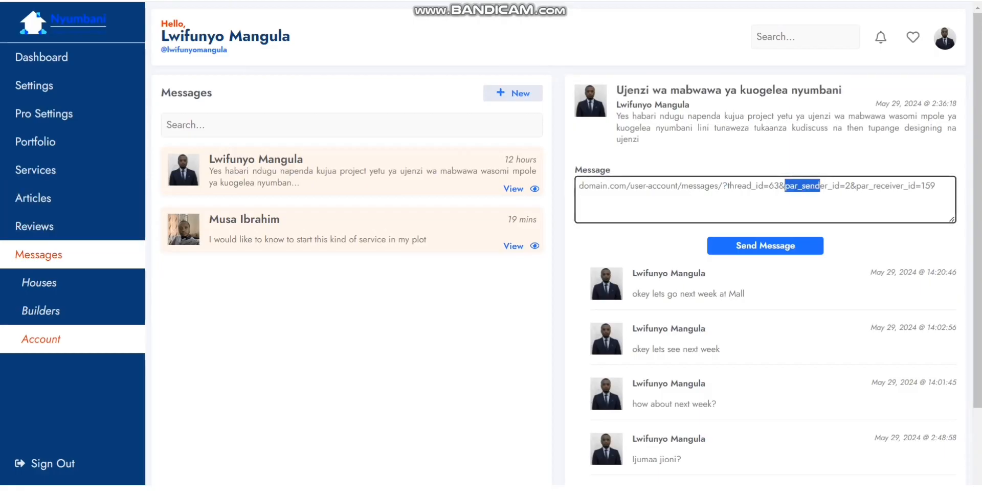
click(795, 186)
click(798, 186)
click(814, 186)
click(835, 186)
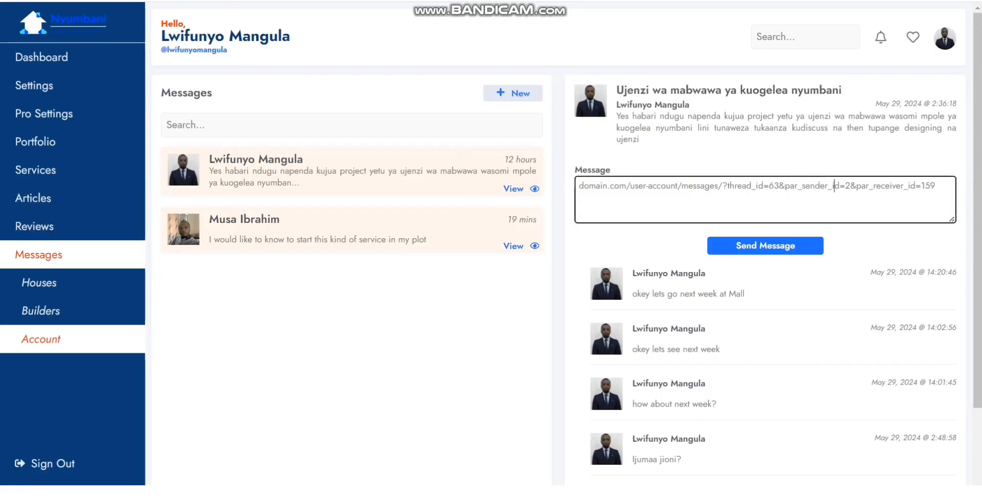
click(868, 186)
click(915, 186)
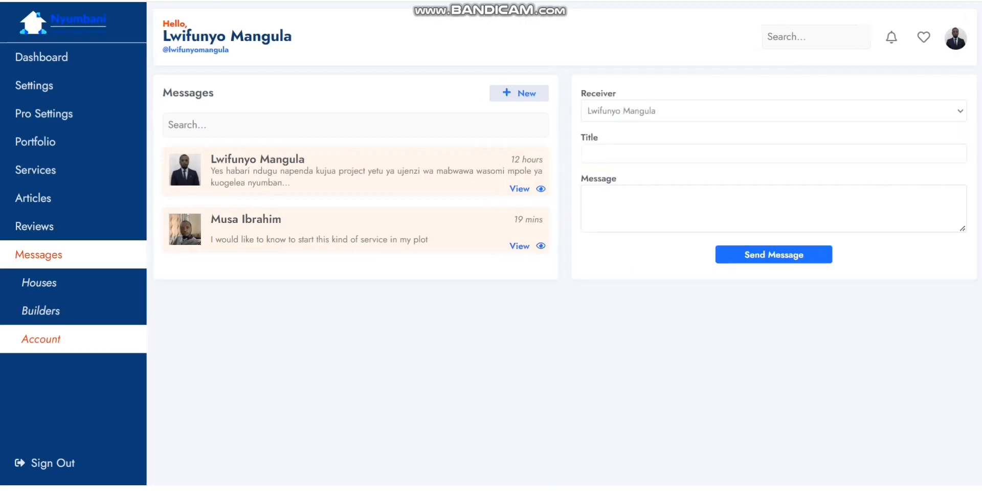
- Look at the receiver choice in the new message form and return to the conversation's reply text
click(773, 111)
click(774, 127)
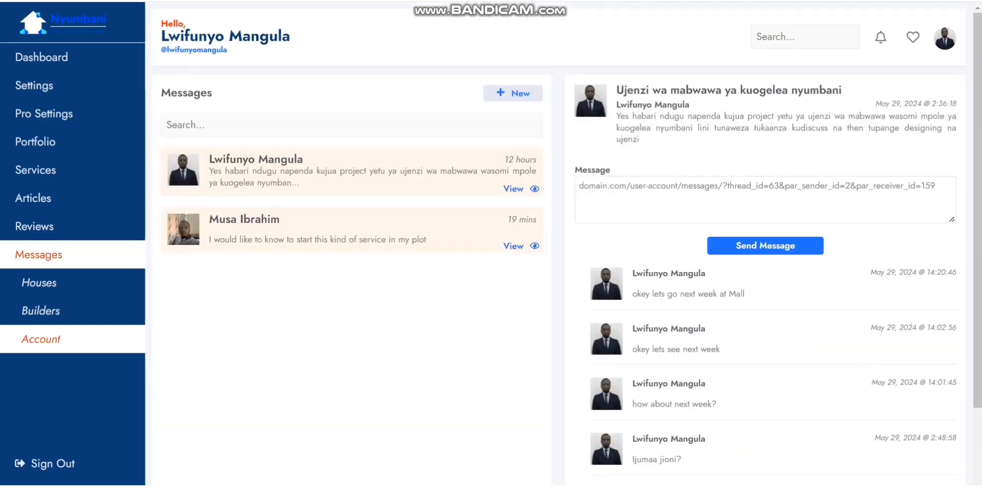
triple_click(639, 186)
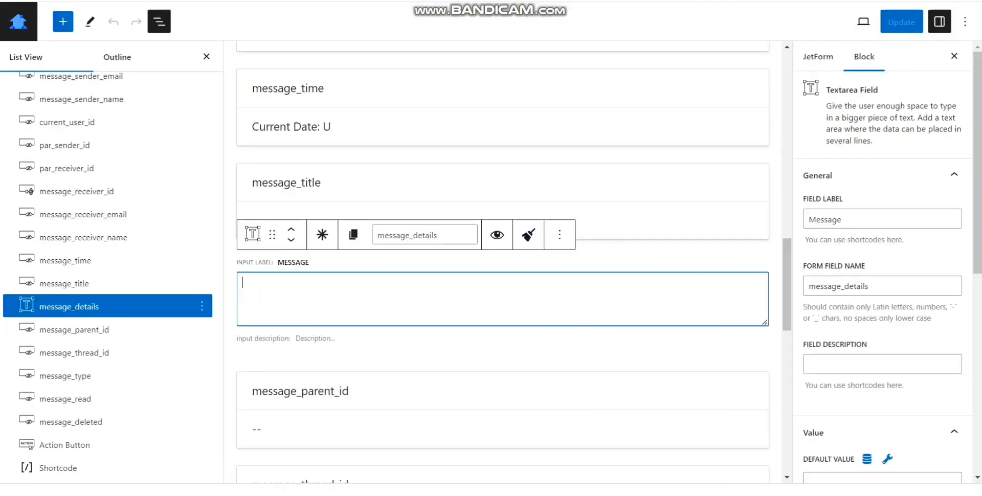
- Review the field list of the Replying Parrent Message form, including the current_user_id and par_sender_id hidden fields
scroll(502, 261, up, 15)
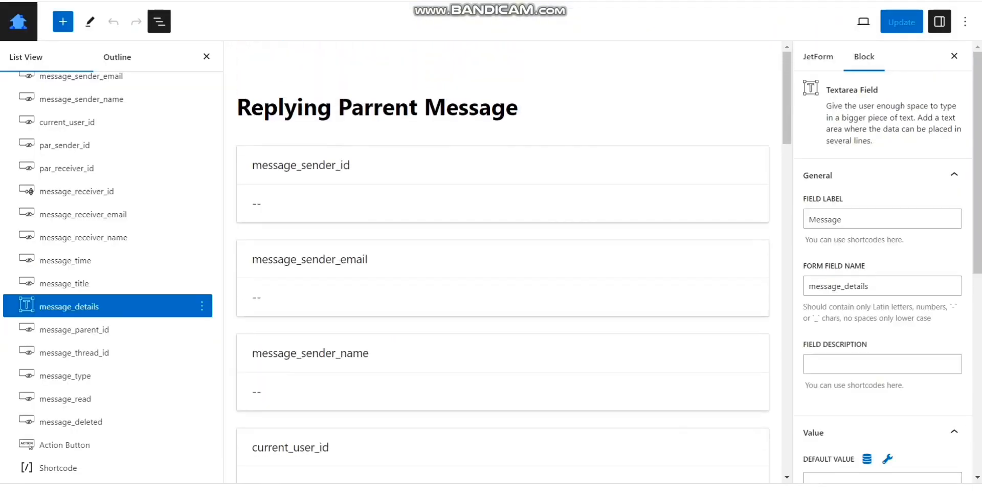
scroll(112, 276, up, 1)
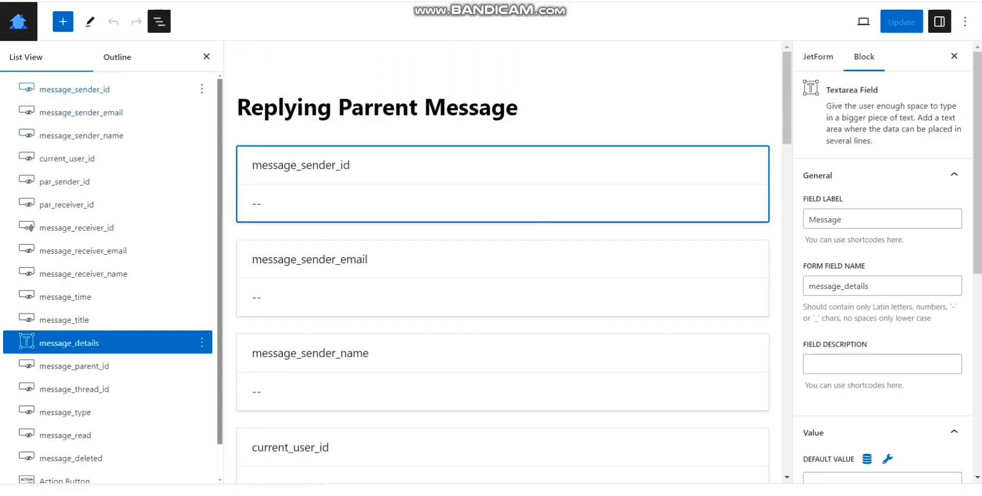
click(67, 159)
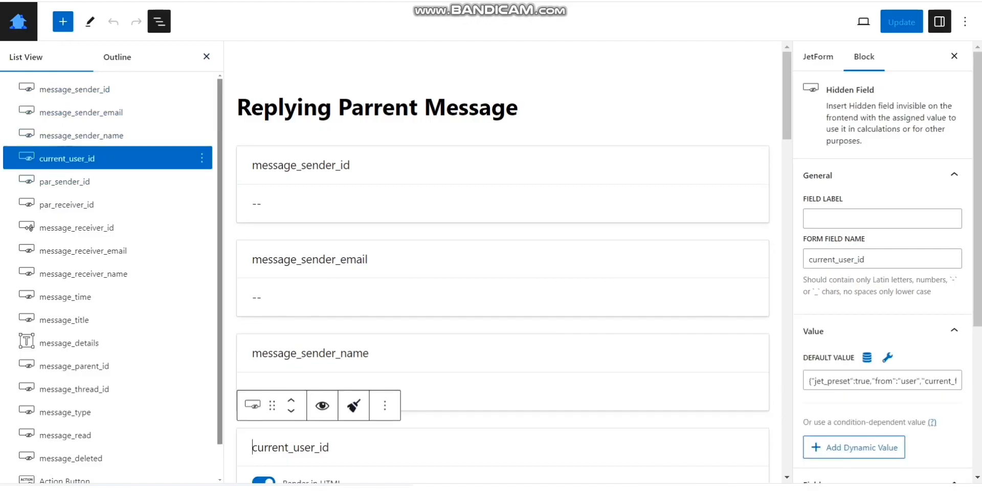
click(64, 182)
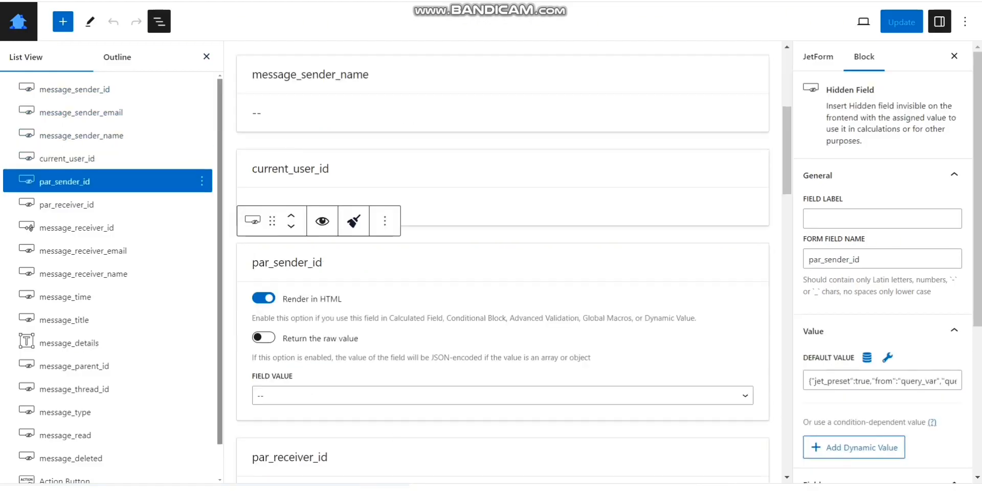
- Check the par_sender_id field's default value preset against the parameters in the conversation URL
click(867, 358)
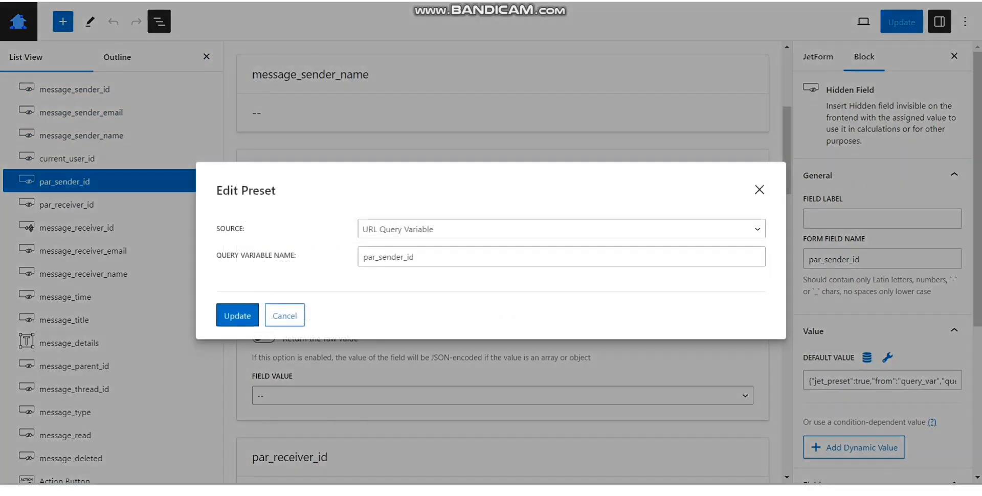
click(415, 256)
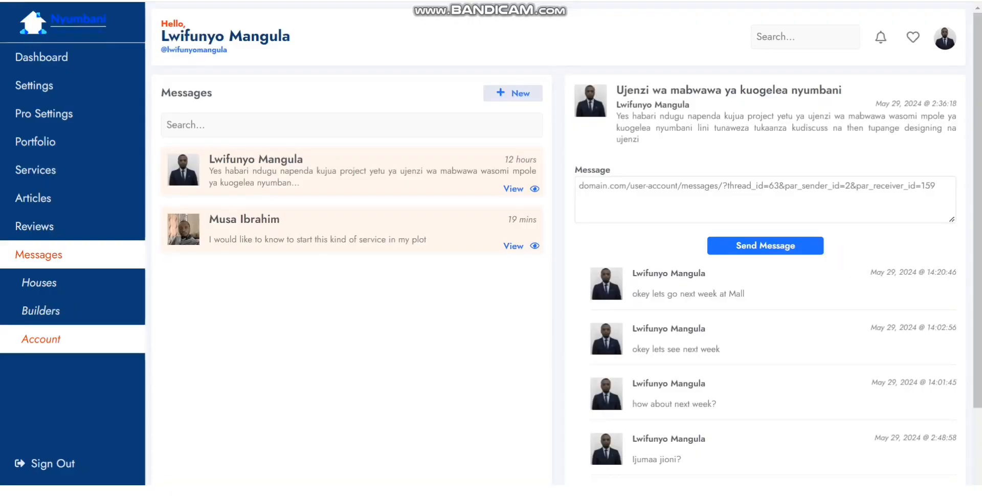
drag(784, 186, 920, 186)
click(861, 186)
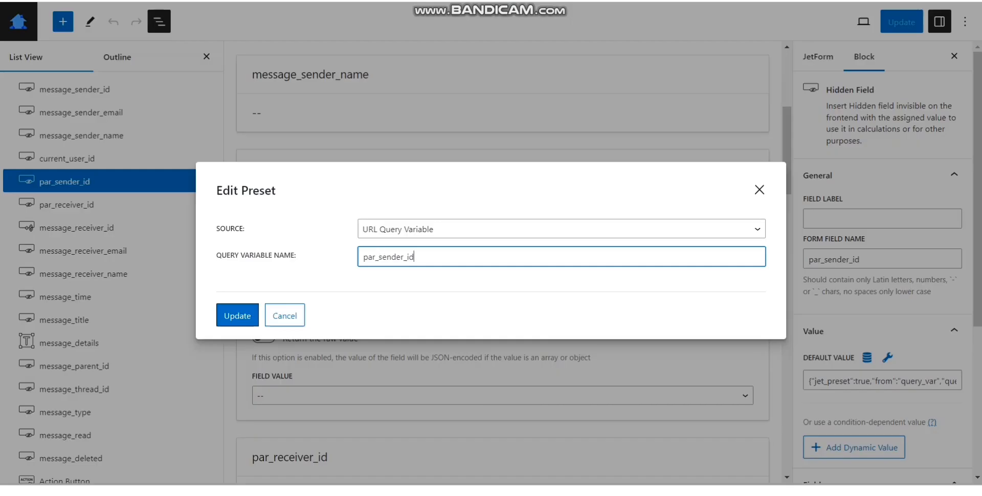
click(238, 315)
- Check the par_receiver_id field's default value preset and compare it with the full URL in the conversation reply
click(66, 205)
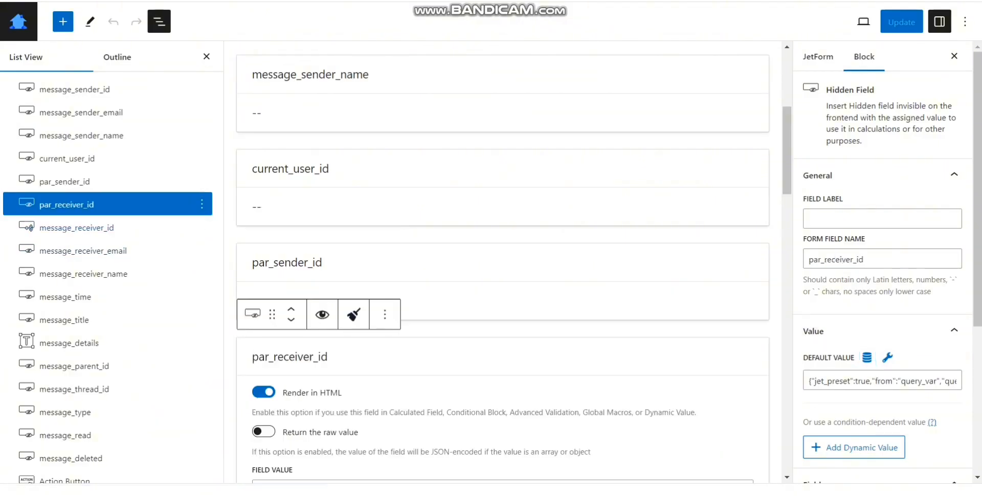
click(867, 358)
click(390, 257)
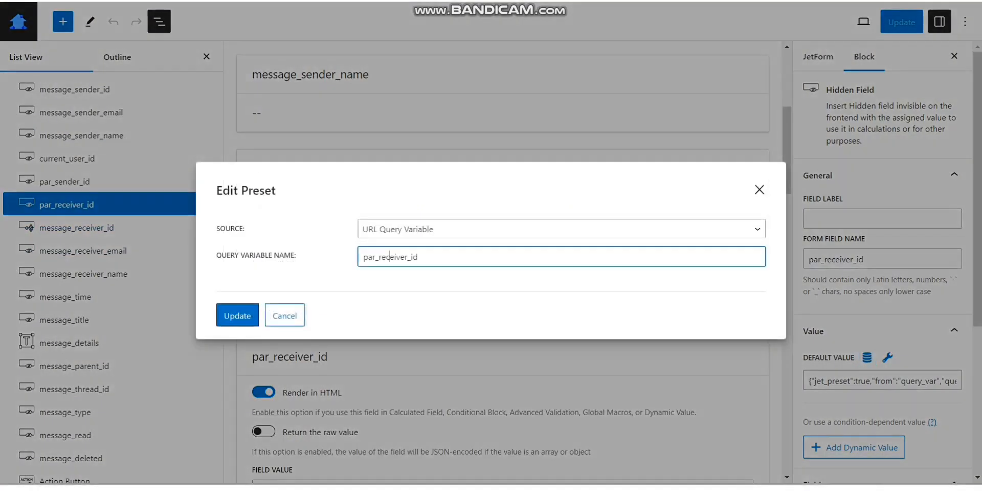
click(237, 315)
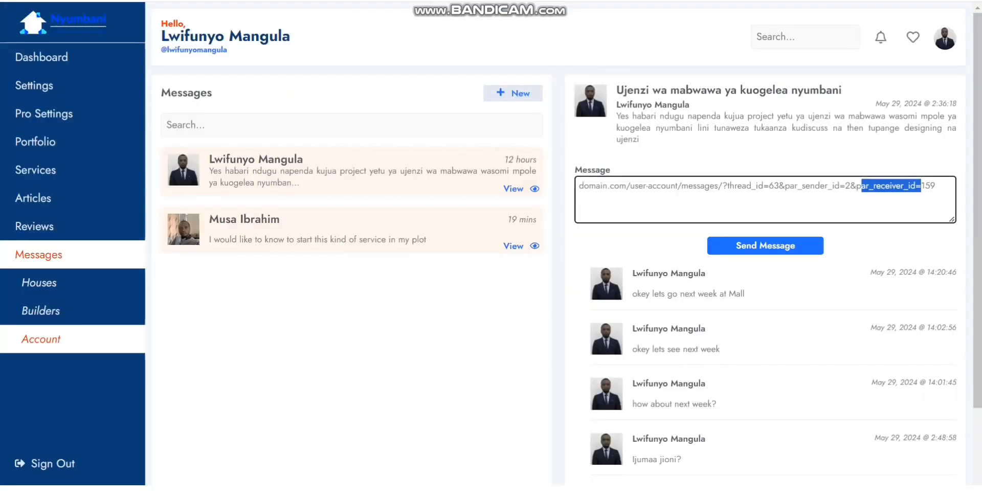
double_click(699, 186)
key(ctrl+a)
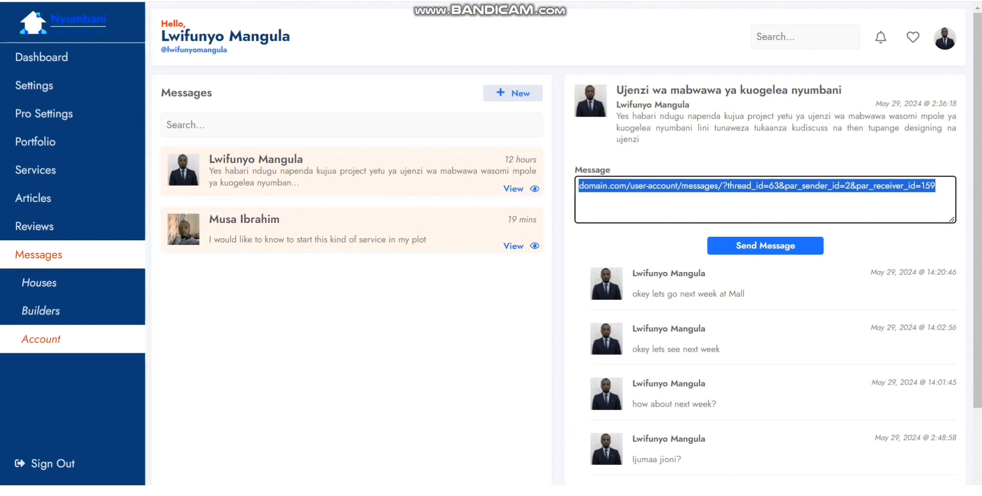
key(ctrl+Tab)
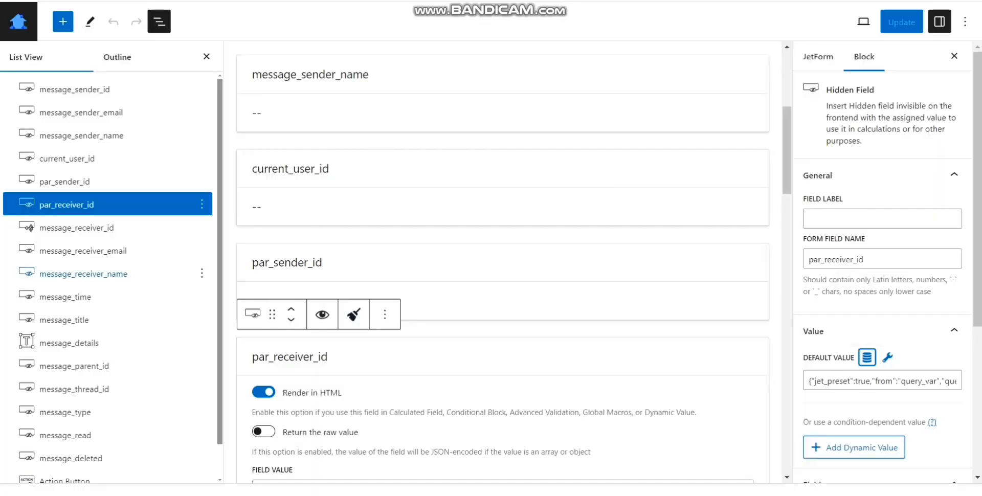
- Examine how the message_receiver_id calculated field's formula combines par_sender_id, par_receiver_id and current_user_id
click(76, 227)
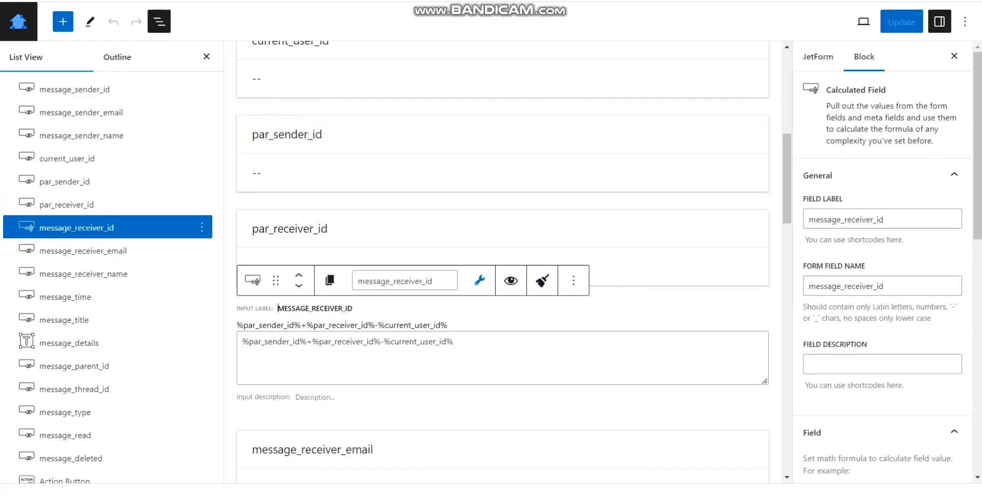
drag(249, 342, 374, 341)
click(390, 342)
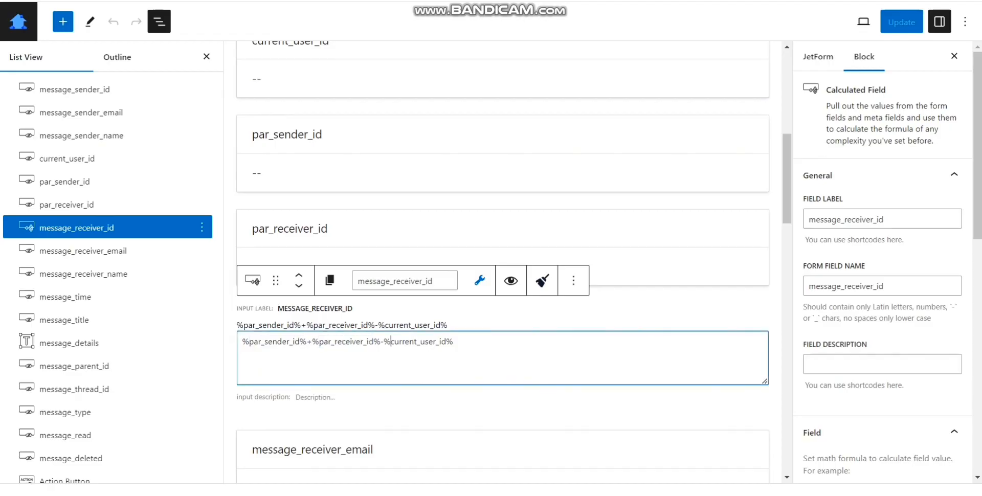
click(453, 342)
click(287, 341)
click(345, 341)
click(77, 228)
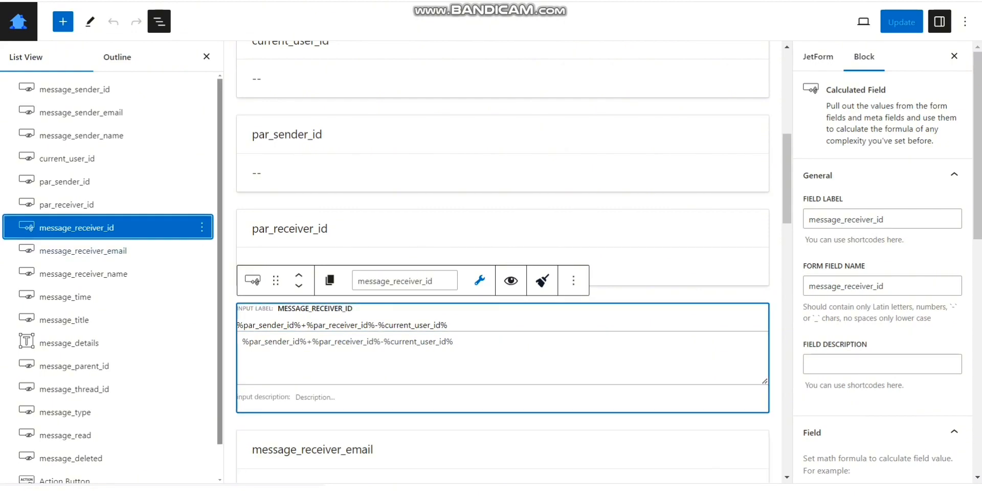
- Review the message_receiver_email, message_receiver_name and message_details fields of the reply form
click(83, 251)
click(83, 274)
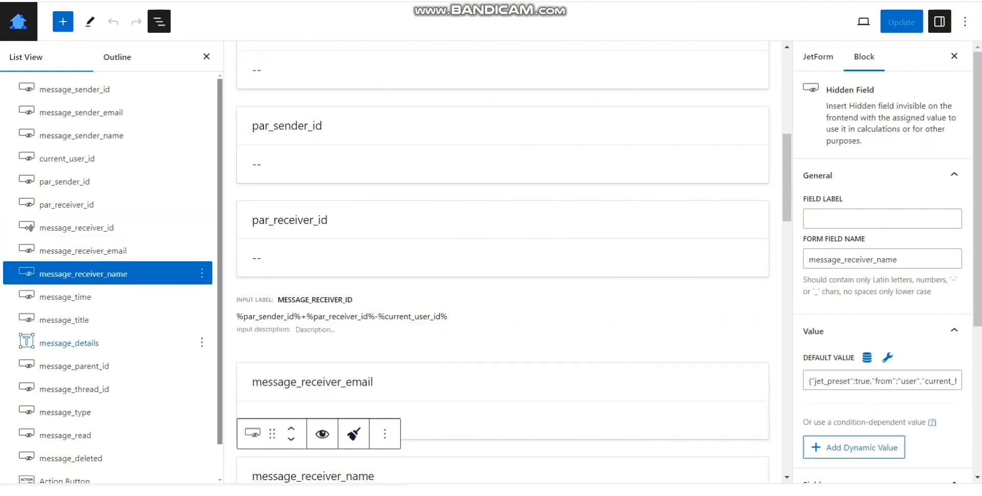
click(26, 342)
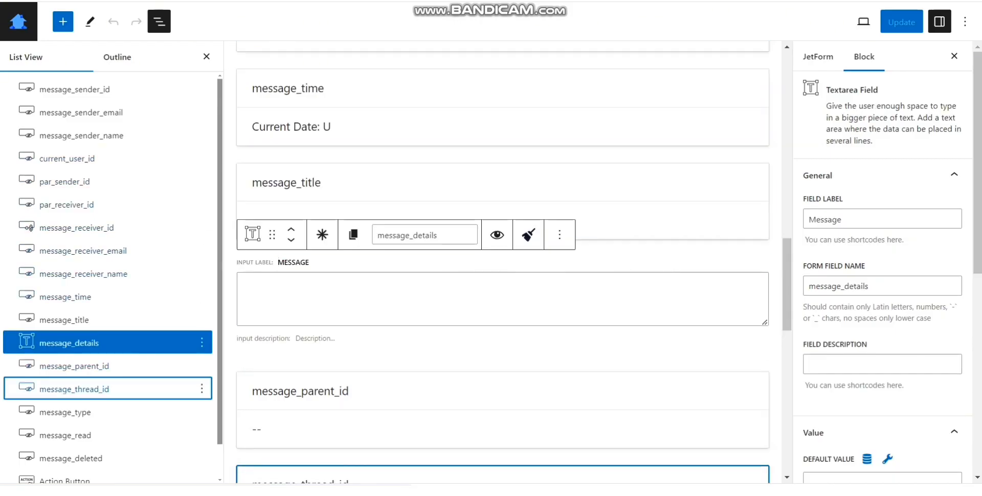
- Check the message_thread_id field's default value preset and compare its query variable with thread_id in the conversation URL
click(74, 389)
click(867, 358)
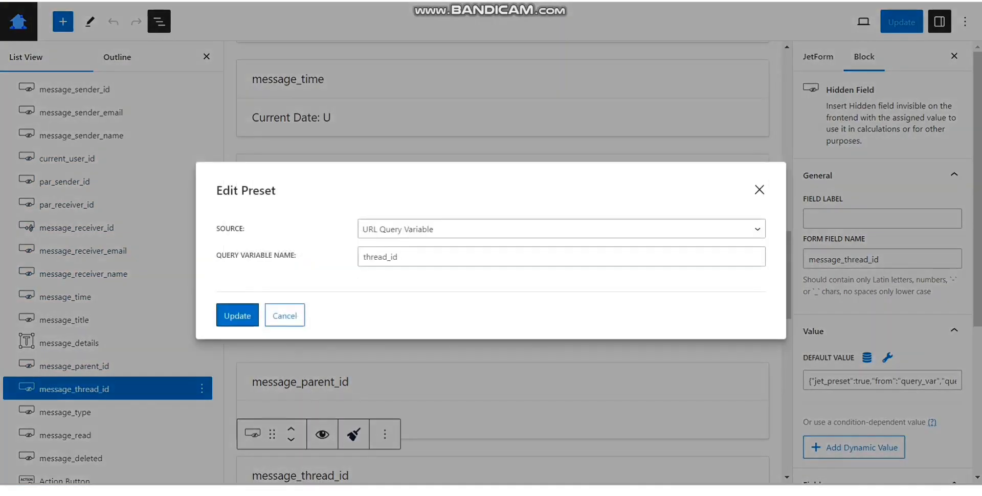
click(397, 256)
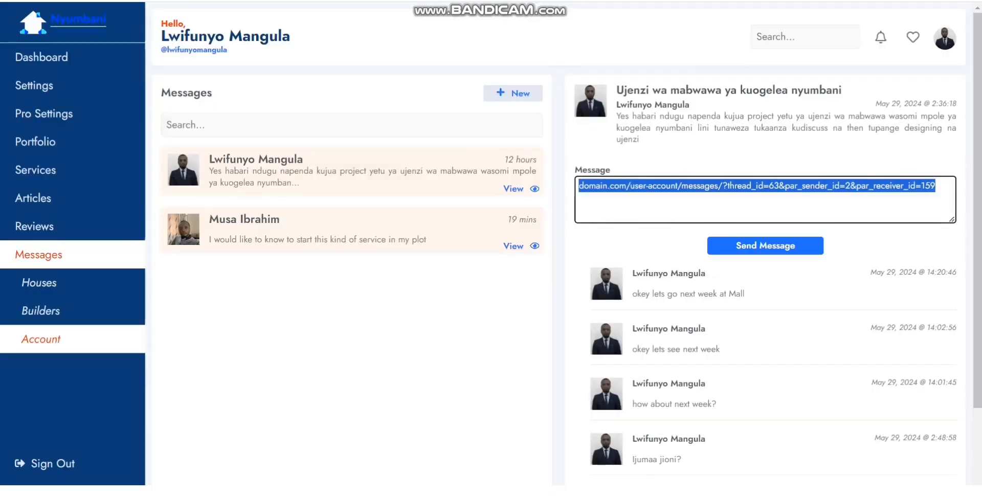
click(714, 186)
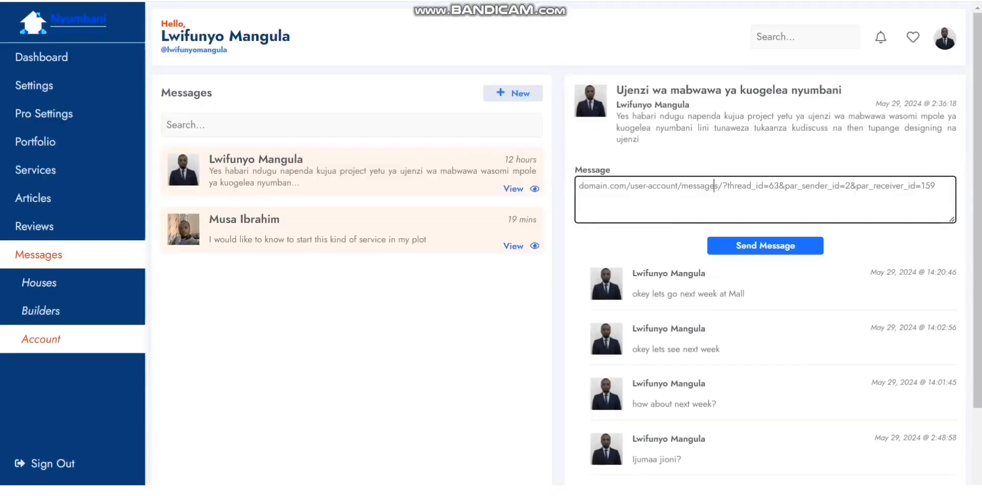
drag(726, 186, 769, 186)
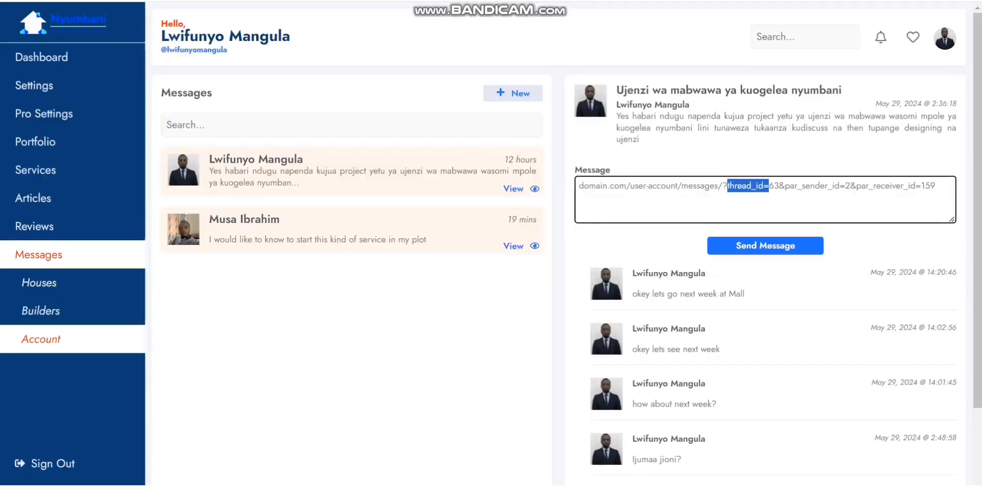
- Examine the thread_id, par_sender_id and par_receiver_id parameters of the URL in the reply message field up close
scroll(769, 185, up, 6)
scroll(769, 185, down, 2)
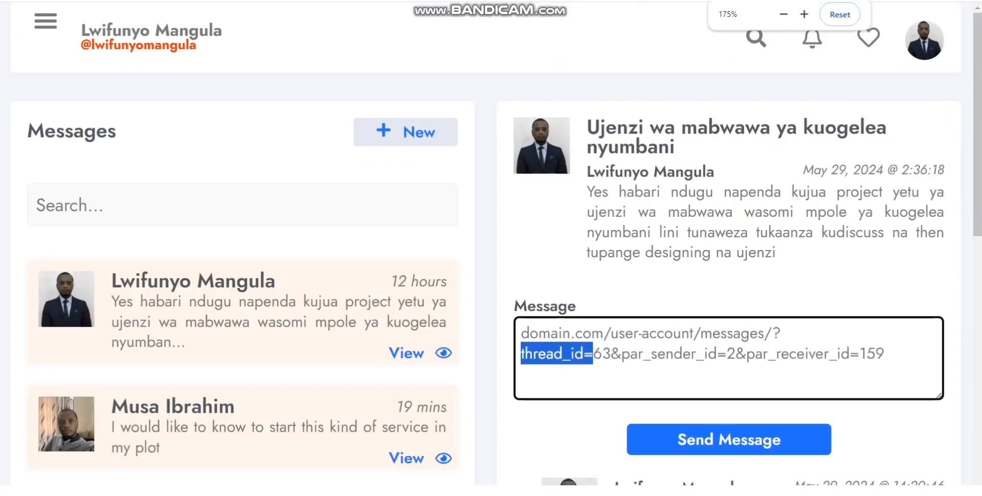
click(747, 354)
drag(525, 354, 727, 354)
drag(789, 355, 830, 354)
drag(584, 354, 539, 355)
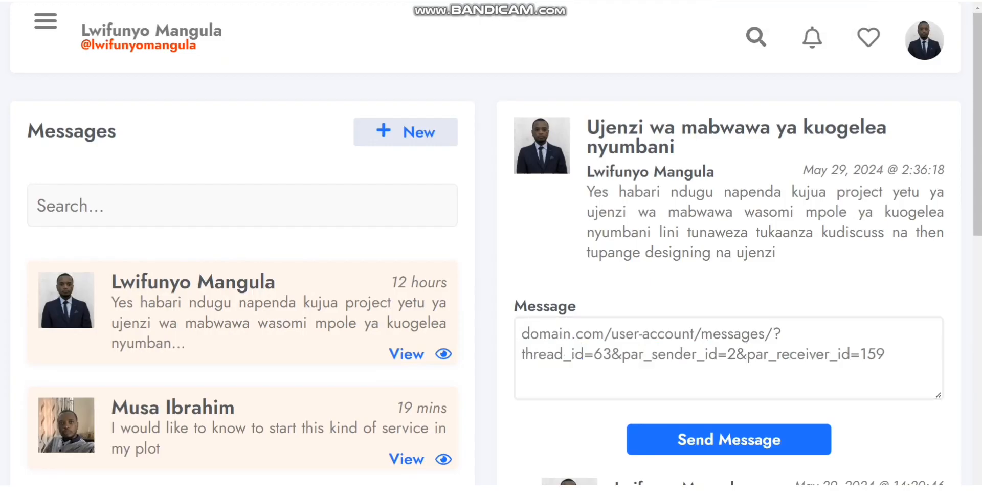
key(ctrl+minus)
key(ctrl+minus)
key(ctrl+minus)
key(ctrl+minus)
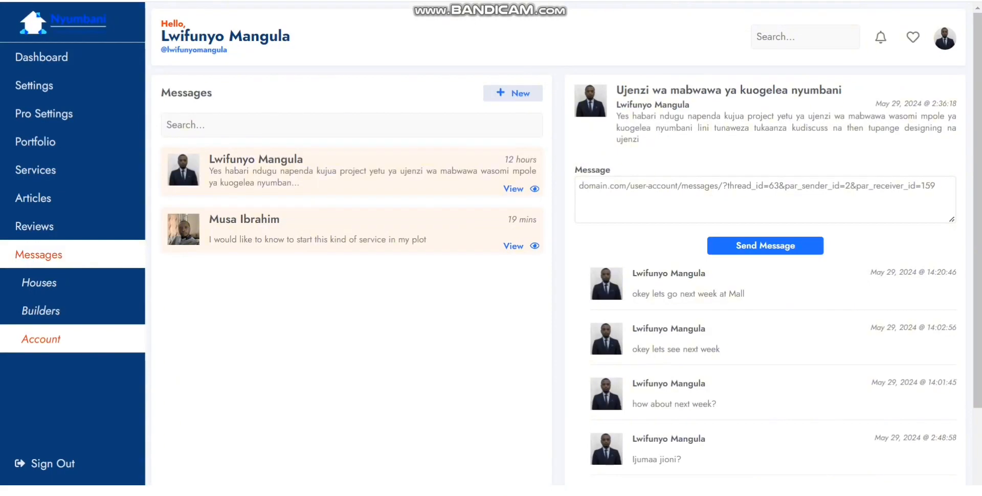
- Reload the conversation page to clear the URL text from the reply message field
triple_click(821, 186)
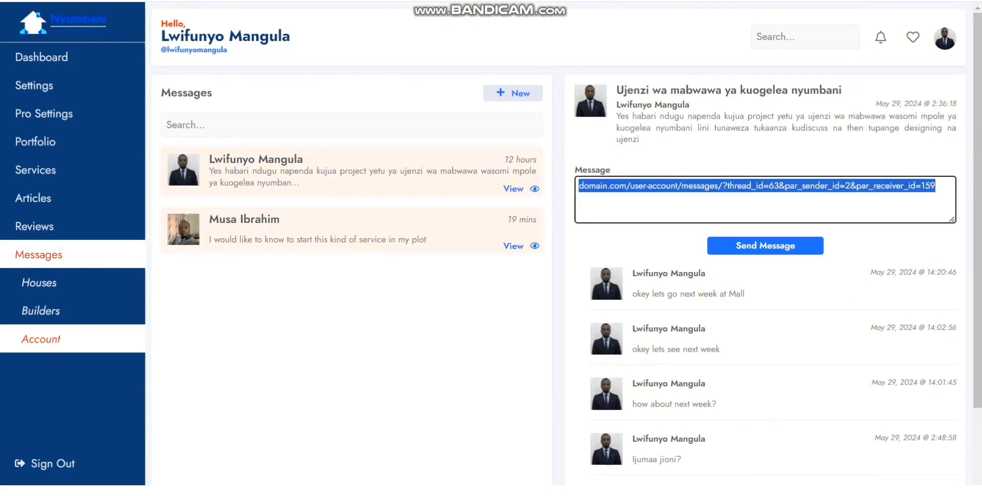
drag(700, 230, 700, 187)
double_click(700, 187)
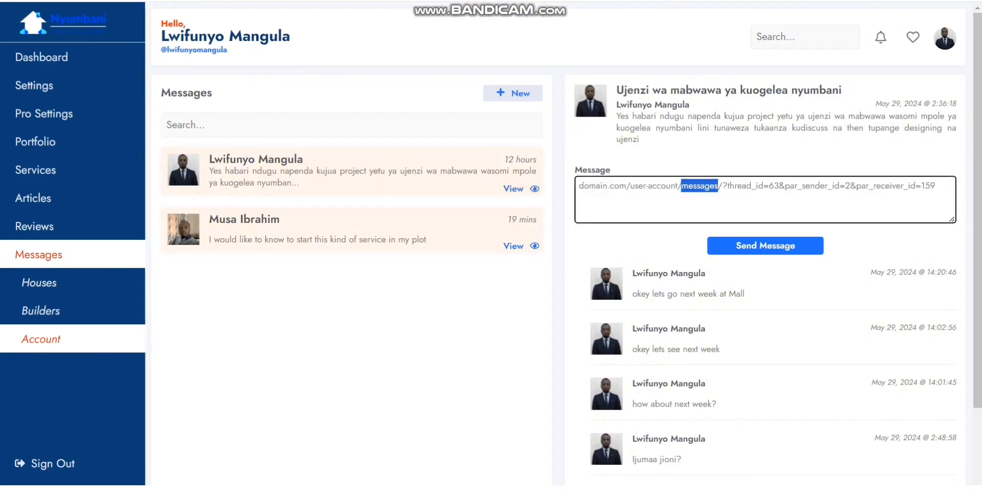
key(ctrl+a)
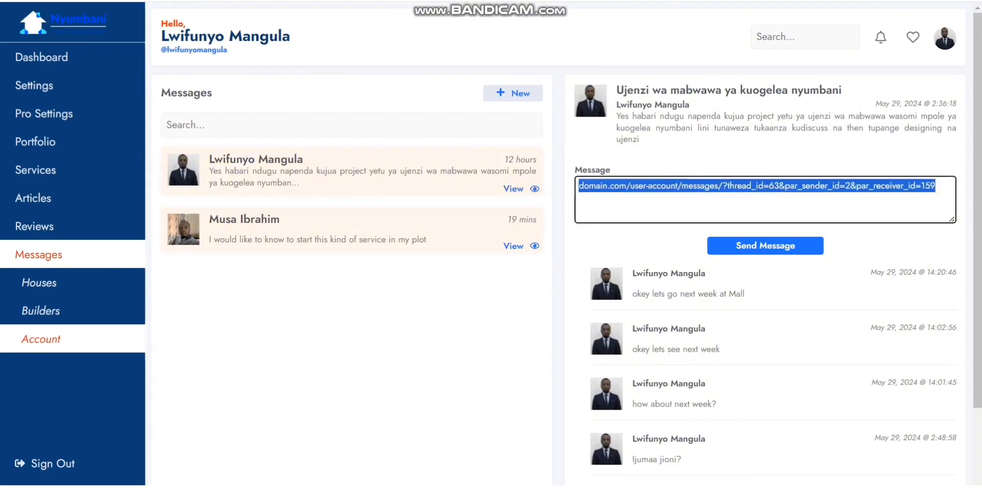
key(F5)
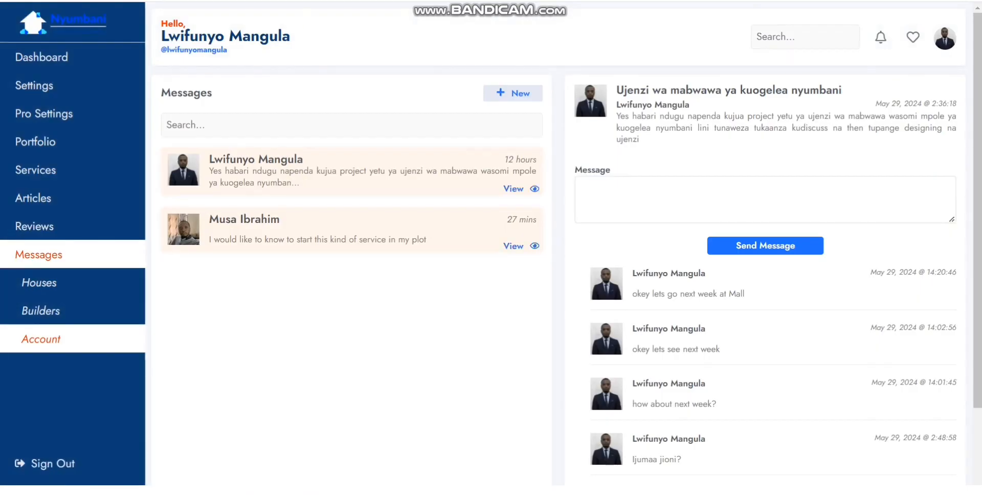
- Open the "How to start landscaping" conversation and send the reply "thank very much. u a welcome"
click(521, 246)
click(773, 176)
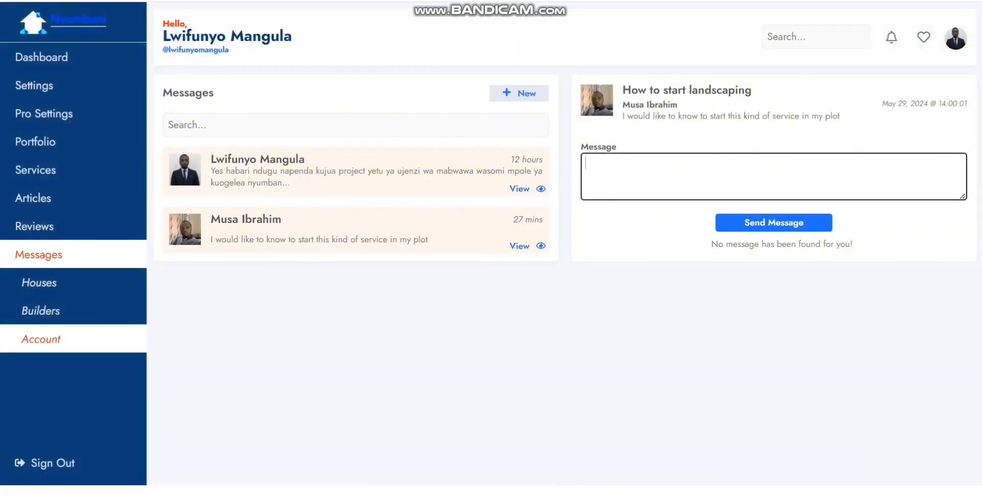
text(thank very much. u a welcome)
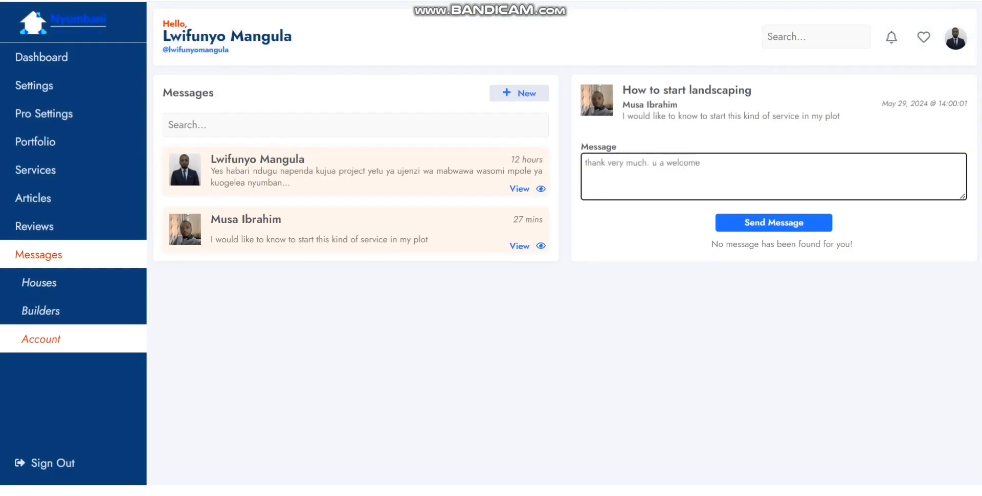
click(774, 223)
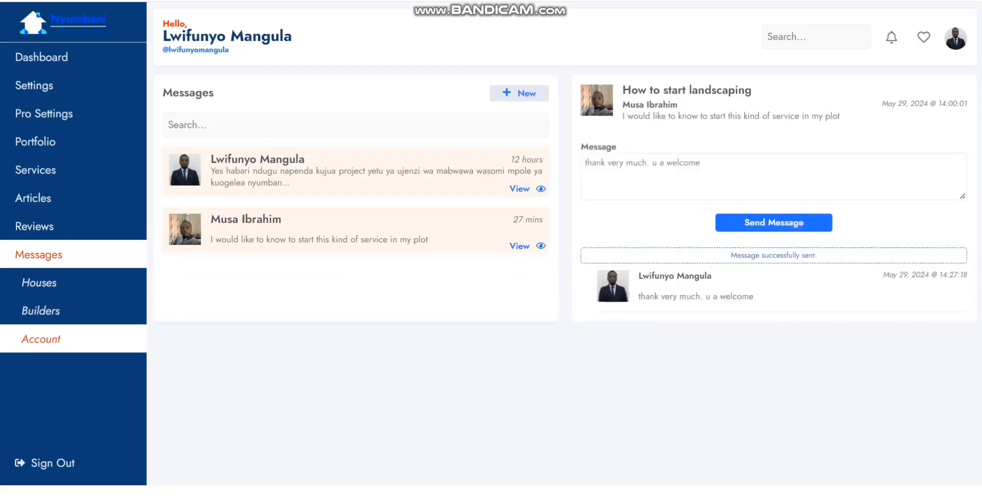
- Check the sent reply in the landscaping thread and look through the replies of the "Ujenzi wa mabwawa ya kuogelea nyumbani" conversation
drag(736, 255, 809, 255)
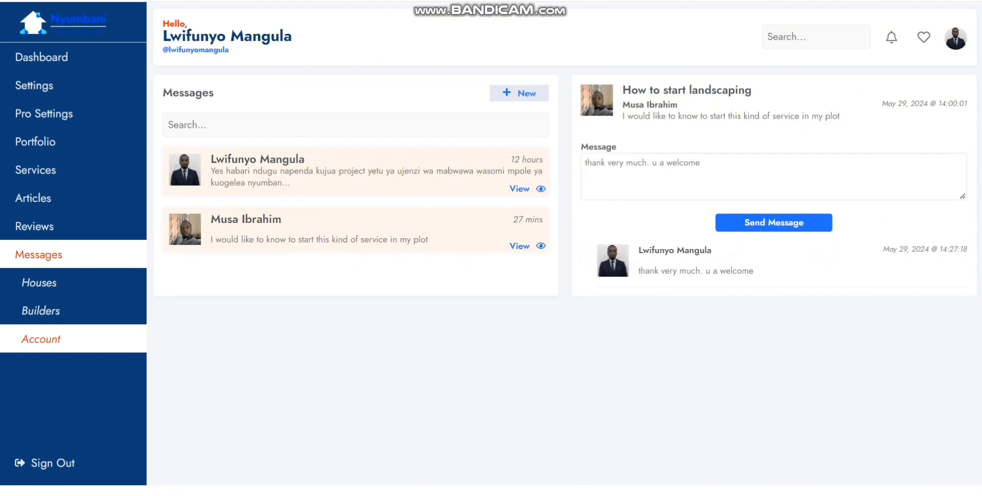
drag(699, 250, 738, 271)
click(738, 271)
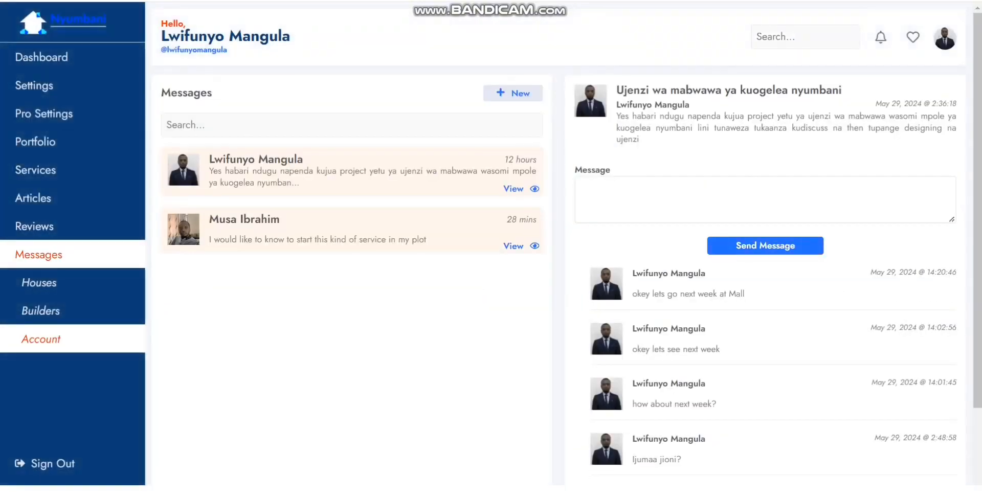
scroll(563, 256, down, 1)
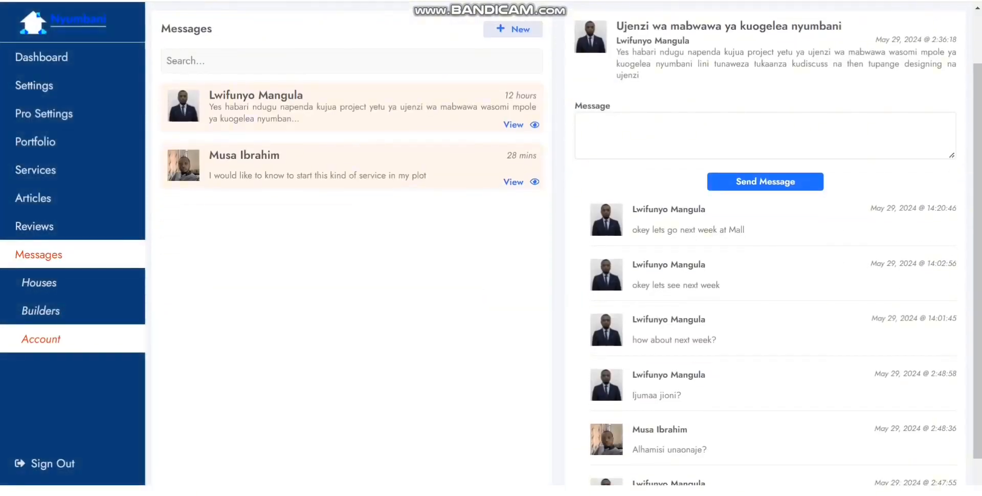
scroll(562, 256, up, 1)
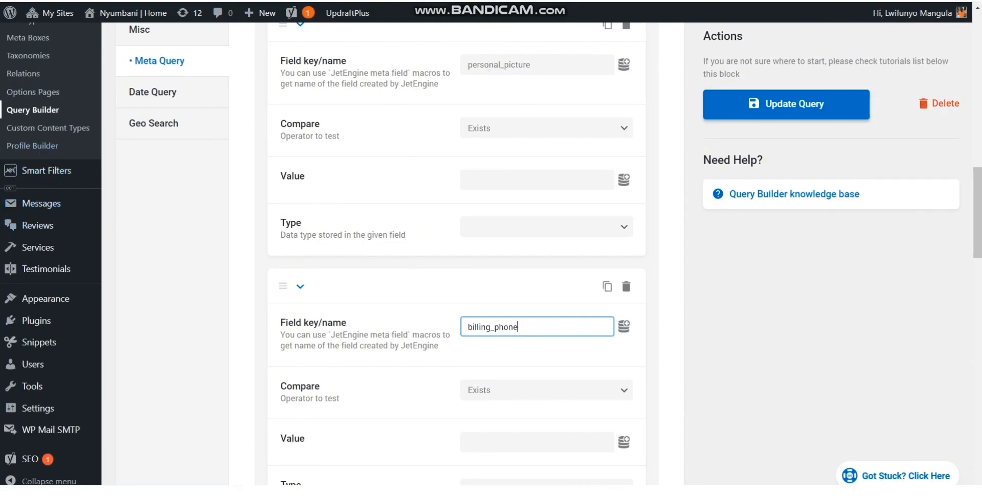
- Open the JetEngine Listings and the Saved Templates pages in new tabs from the WordPress admin and go to the listings
scroll(46, 174, up, 2)
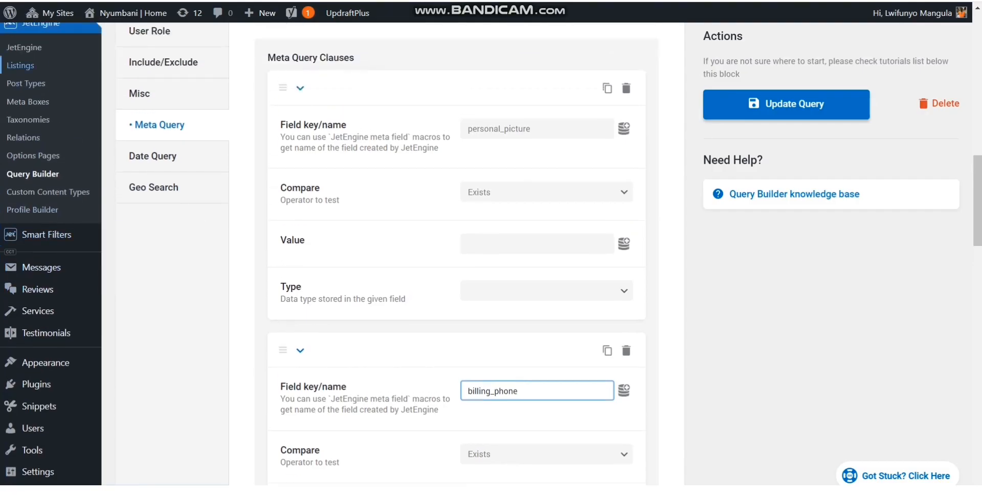
right_click(31, 66)
click(98, 81)
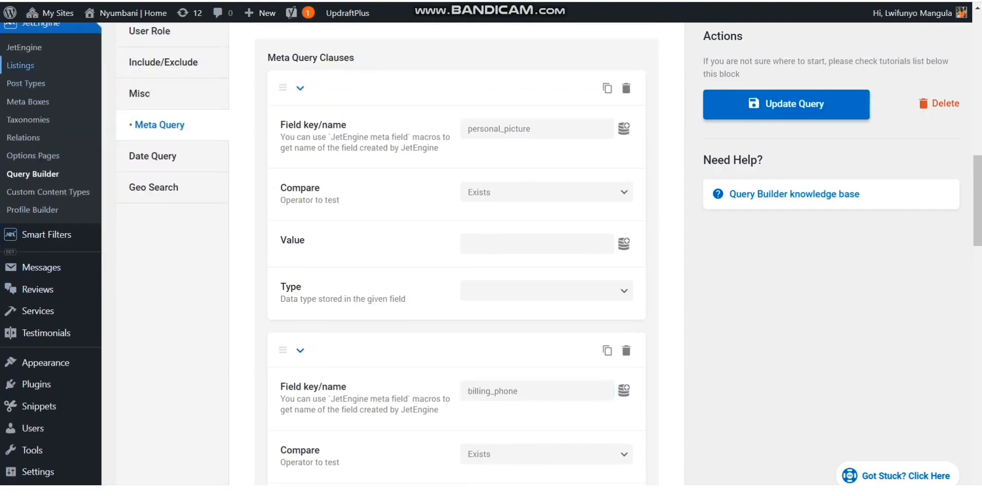
scroll(36, 289, up, 4)
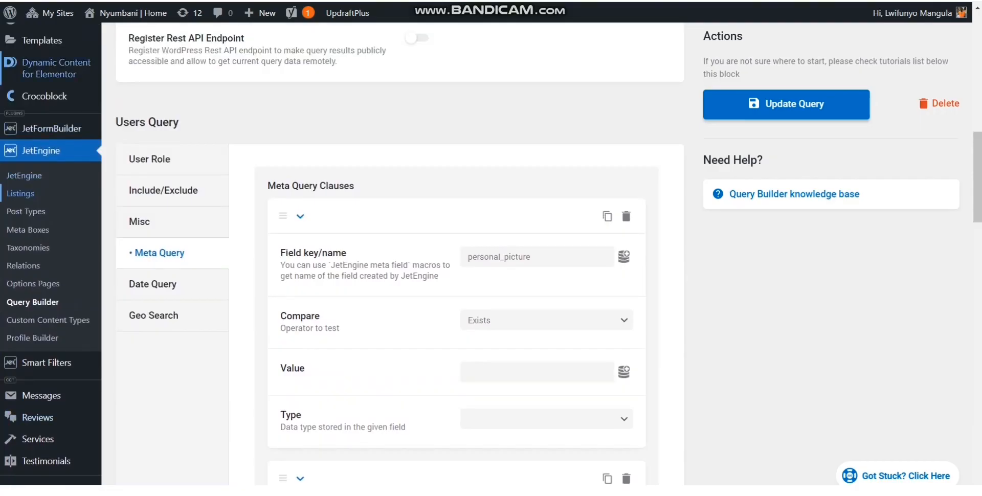
mouse_move(77, 40)
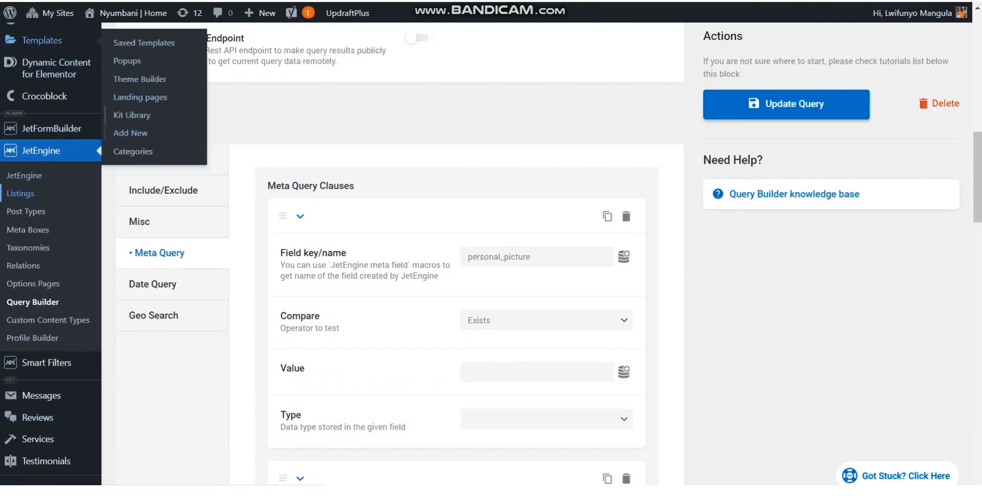
right_click(154, 43)
click(204, 60)
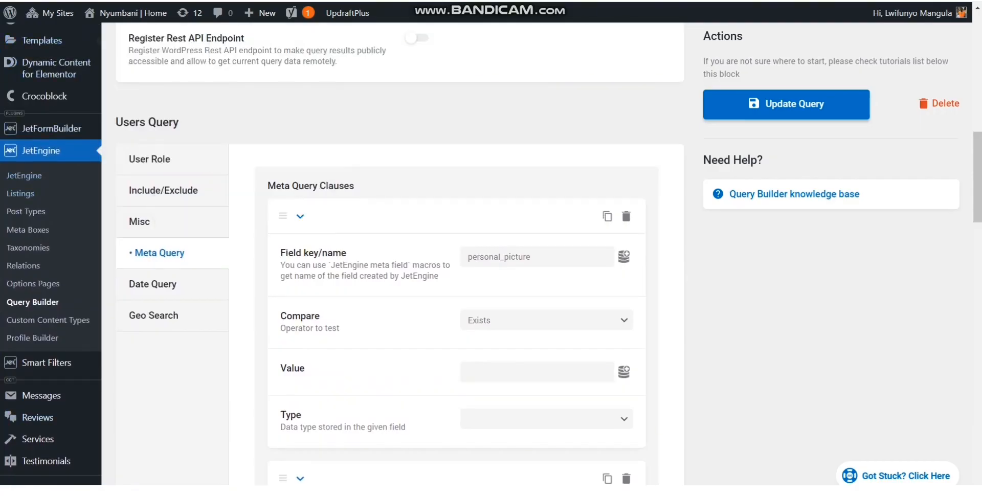
key(ctrl+Tab)
scroll(491, 215, down, 4)
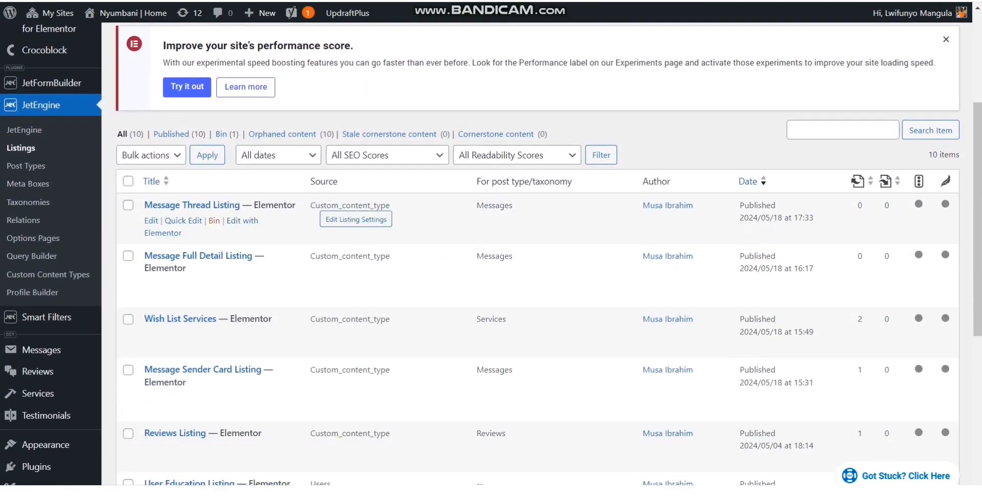
- Open the Message Full Detail Listing and the Message Sender Card Listing for Elementor editing in new tabs
right_click(242, 221)
key(Escape)
right_click(242, 284)
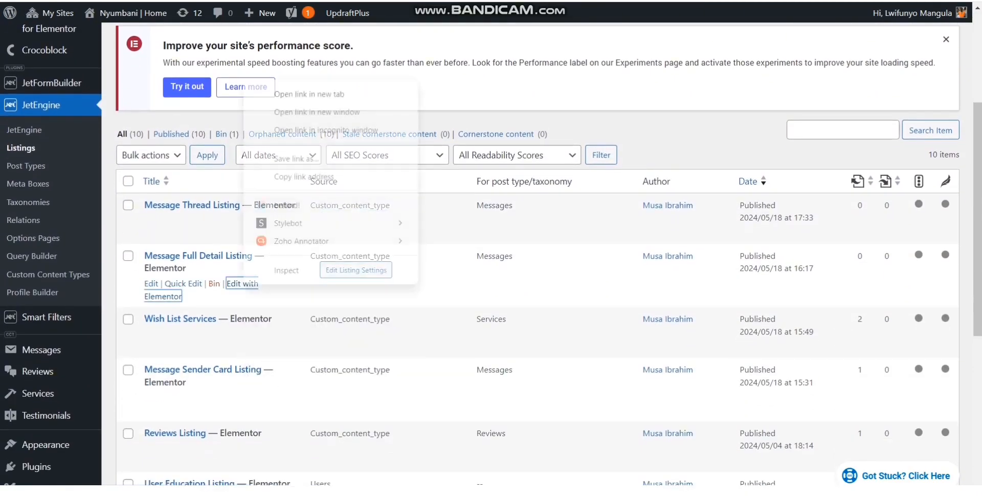
click(308, 94)
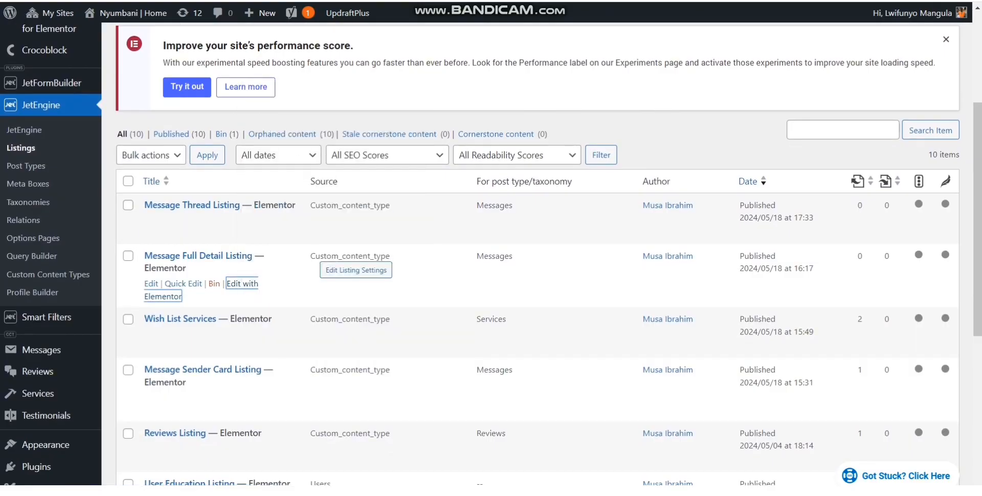
right_click(243, 398)
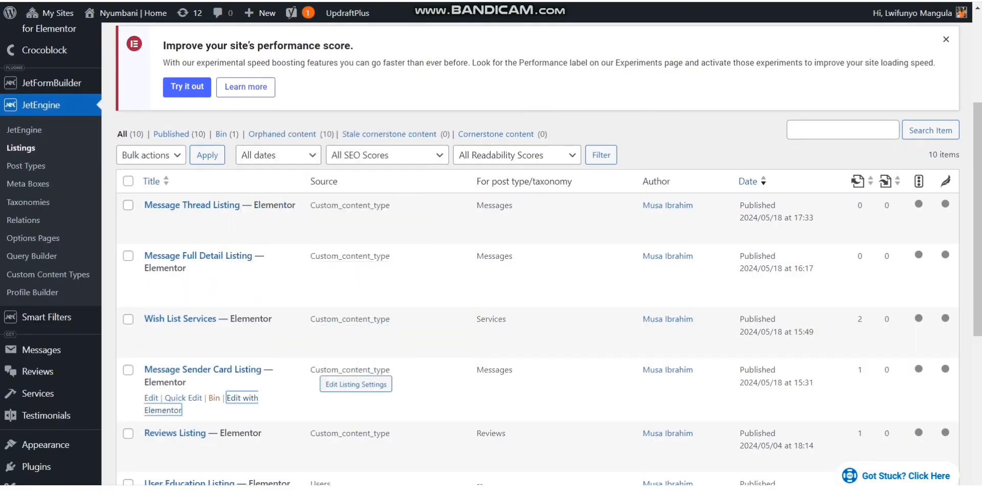
click(312, 208)
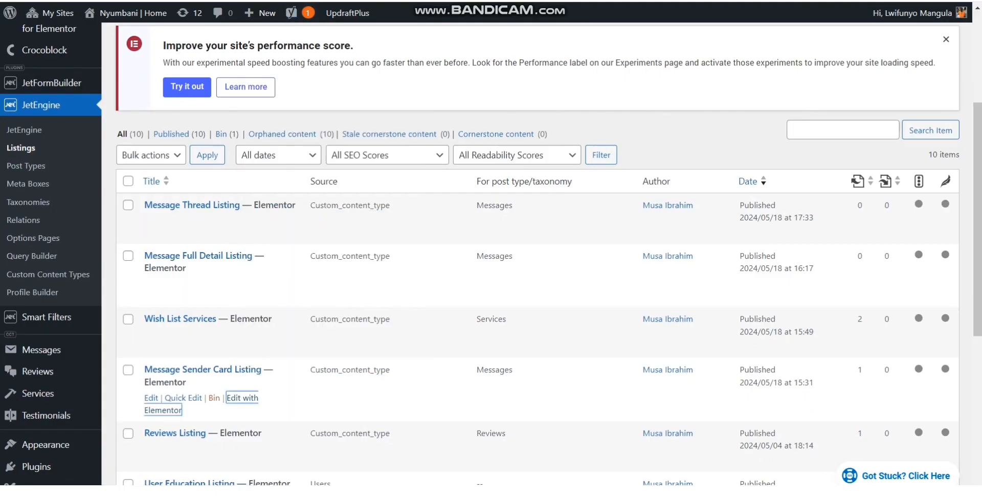
- Open the User Messages saved template for Elementor editing in a new tab
key(ctrl+Tab)
scroll(537, 256, down, 2)
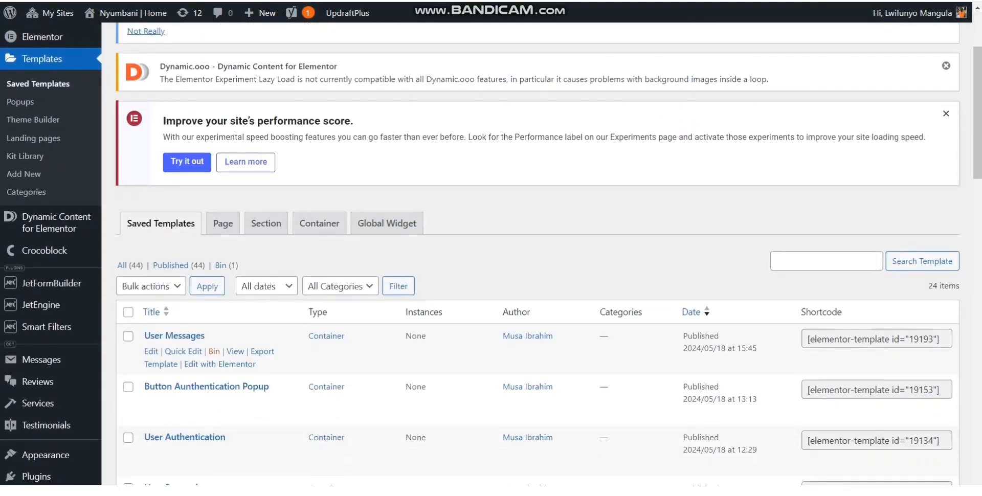
right_click(220, 365)
key(ctrl+Tab)
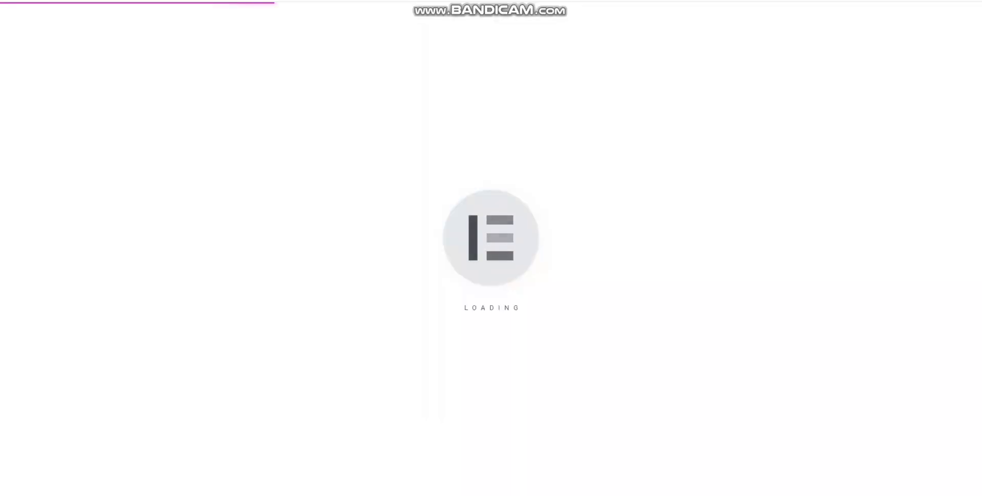
- Examine the Message Full Detail Listing's source, content type and preview width in its listing settings
scroll(584, 384, down, 5)
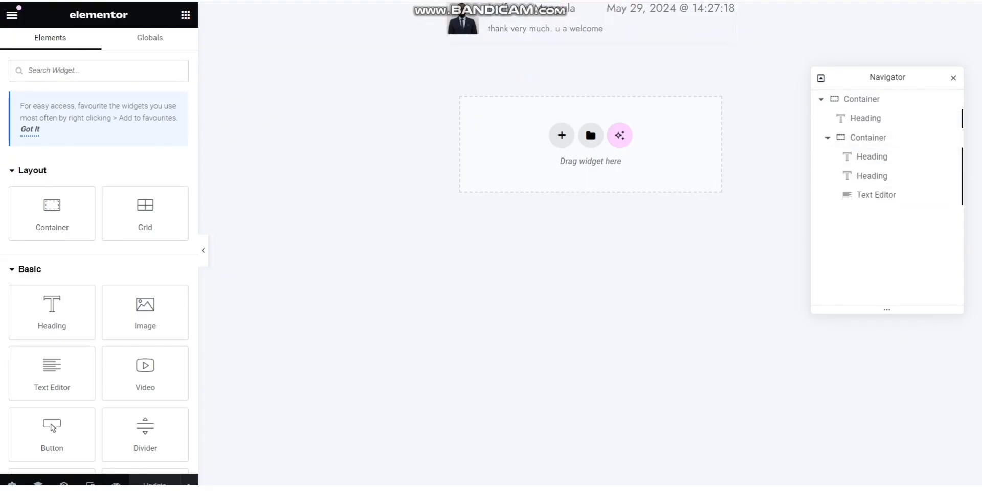
click(12, 483)
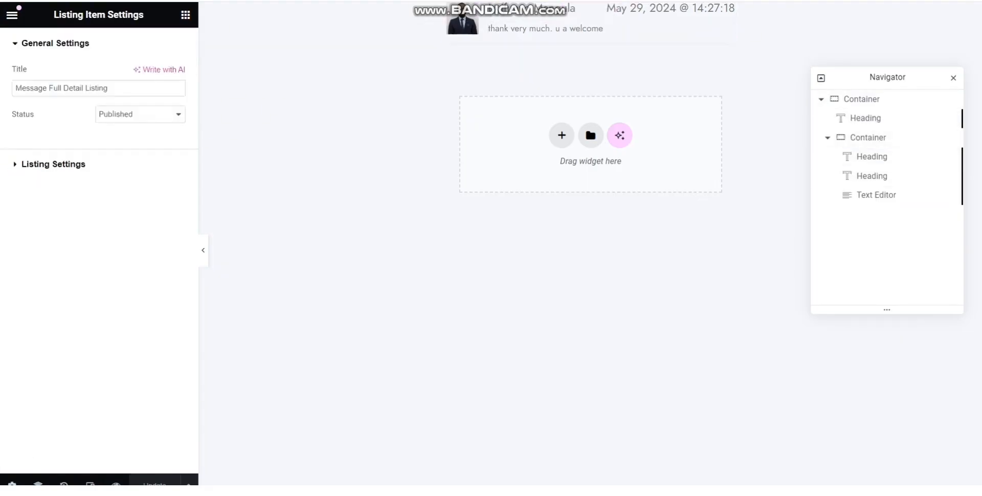
click(53, 164)
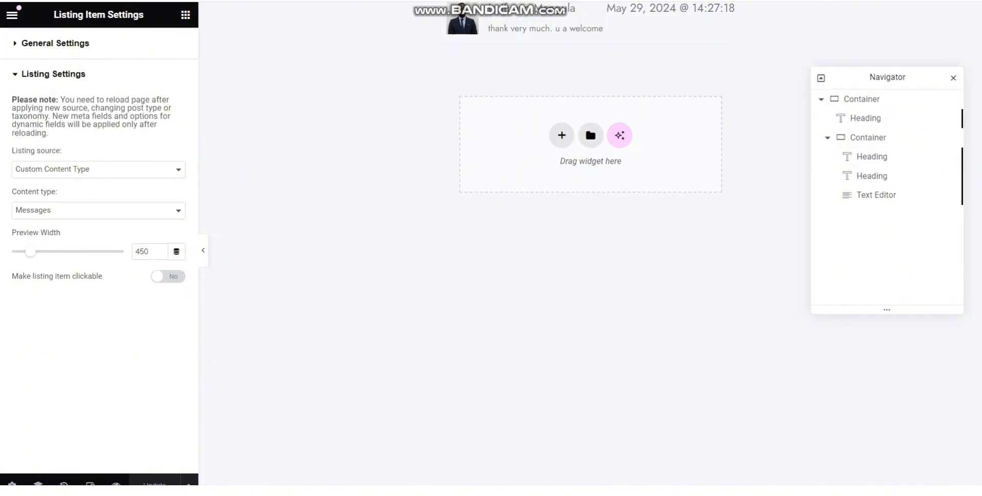
- Examine the dynamic shortcode used as the title of the first Heading in the message detail listing, including its message sender ID field
click(866, 118)
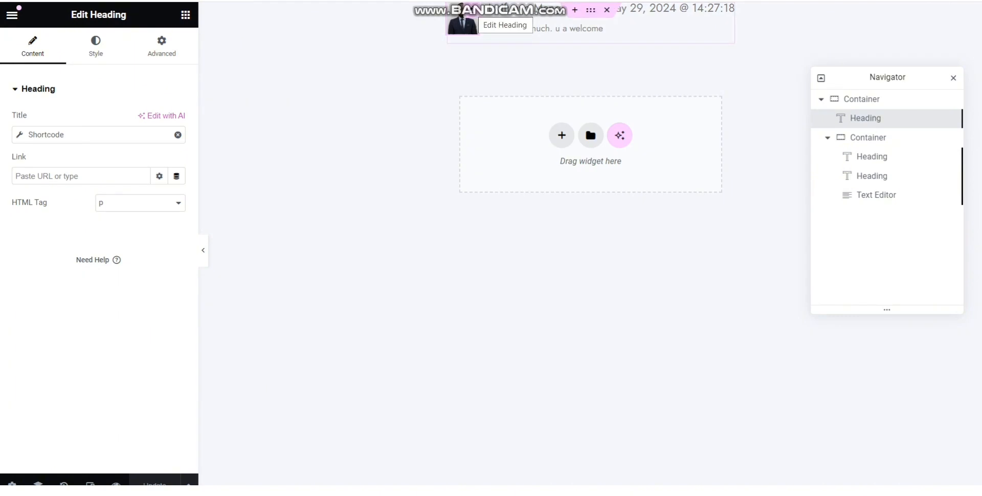
click(66, 135)
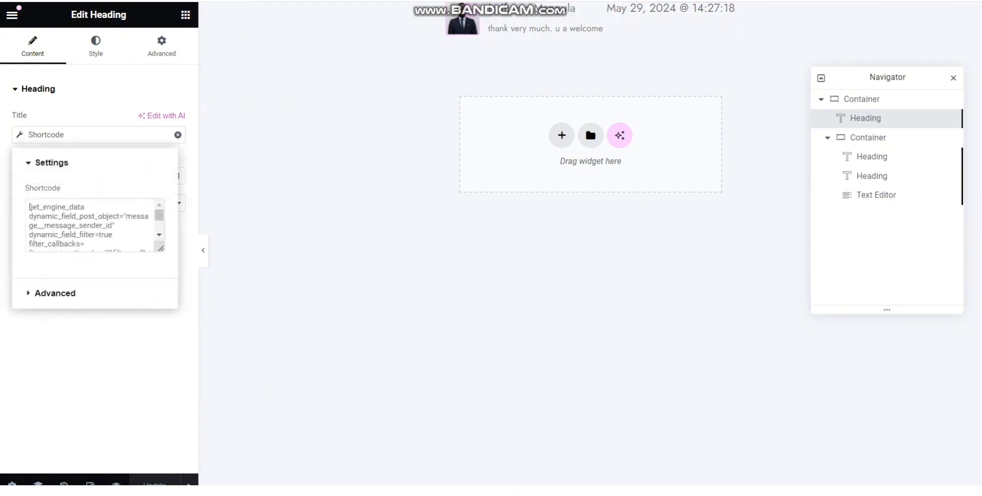
drag(126, 216, 116, 225)
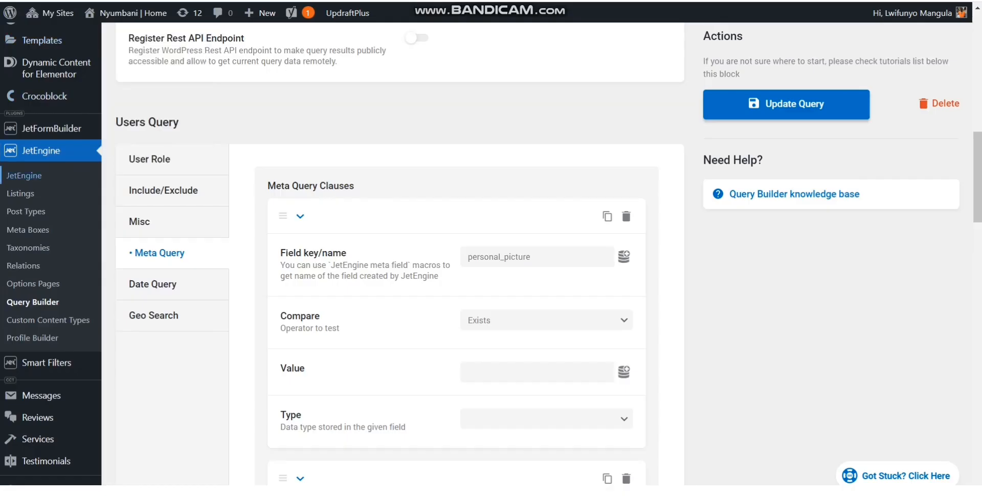
- Open the JetEngine dashboard and the All Snippets page in new tabs from the WordPress admin and go to the dashboard
right_click(40, 182)
key(Escape)
scroll(36, 442, down, 1)
mouse_move(39, 470)
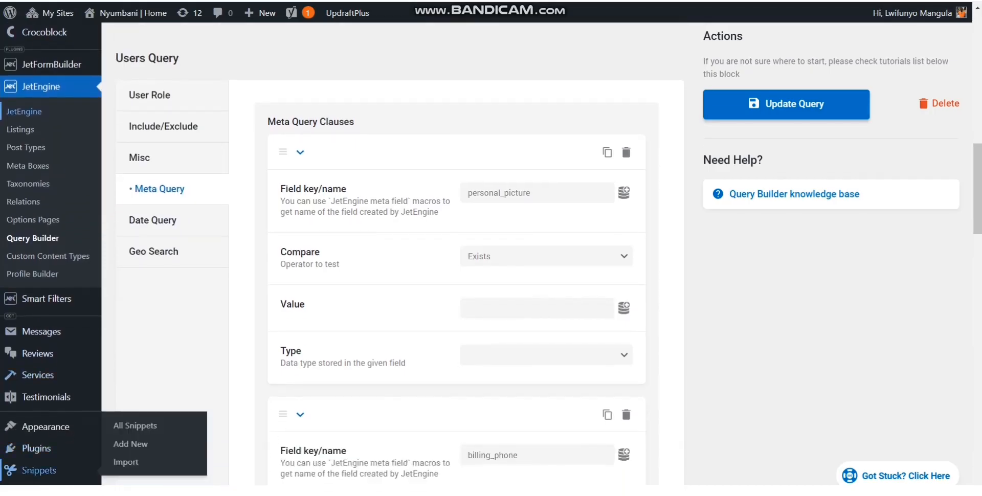
right_click(136, 426)
click(201, 233)
key(ctrl+Tab)
- Open JetEngine's Shortcode Generator and bring its generation settings into view
scroll(174, 272, down, 2)
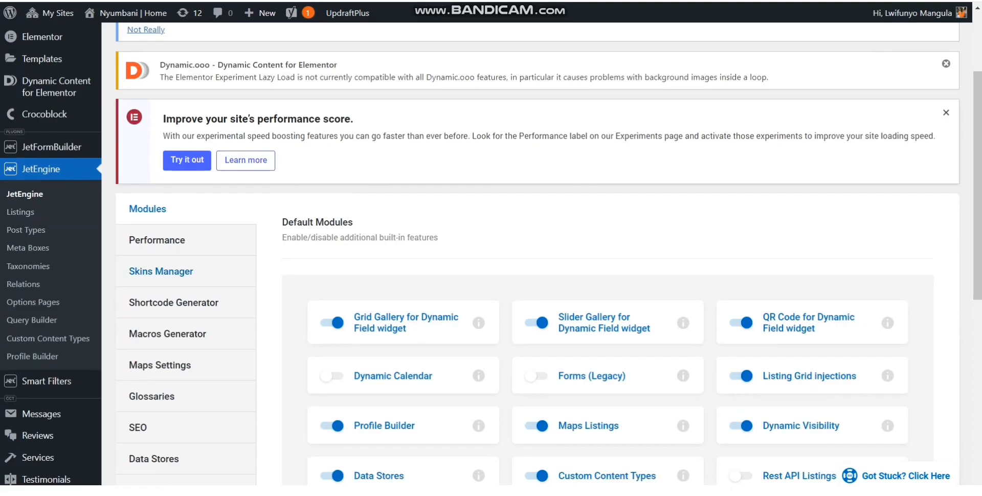
click(174, 303)
scroll(176, 303, down, 3)
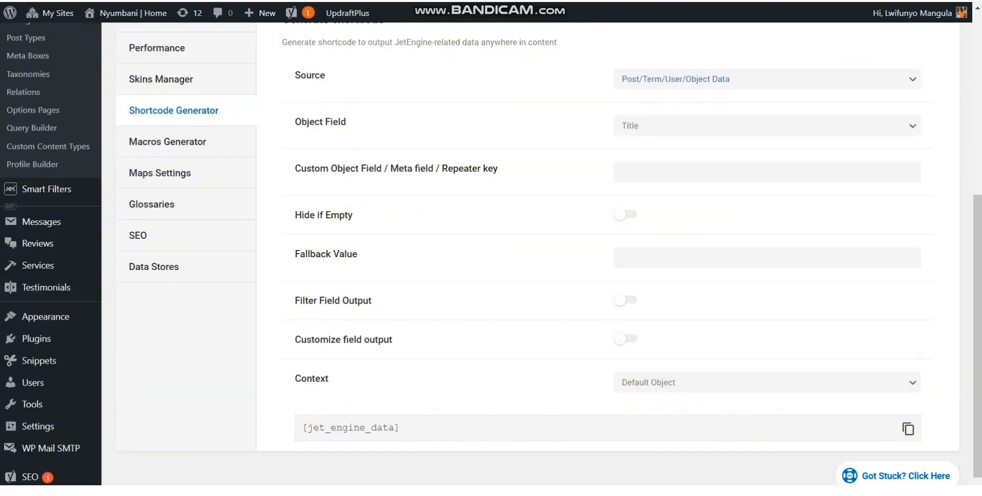
click(767, 79)
click(767, 79)
click(768, 125)
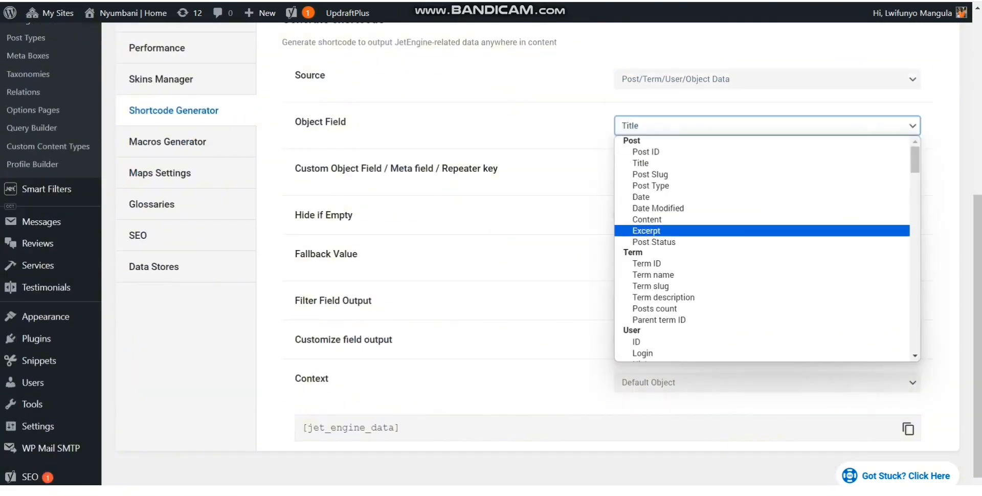
scroll(767, 230, down, 20)
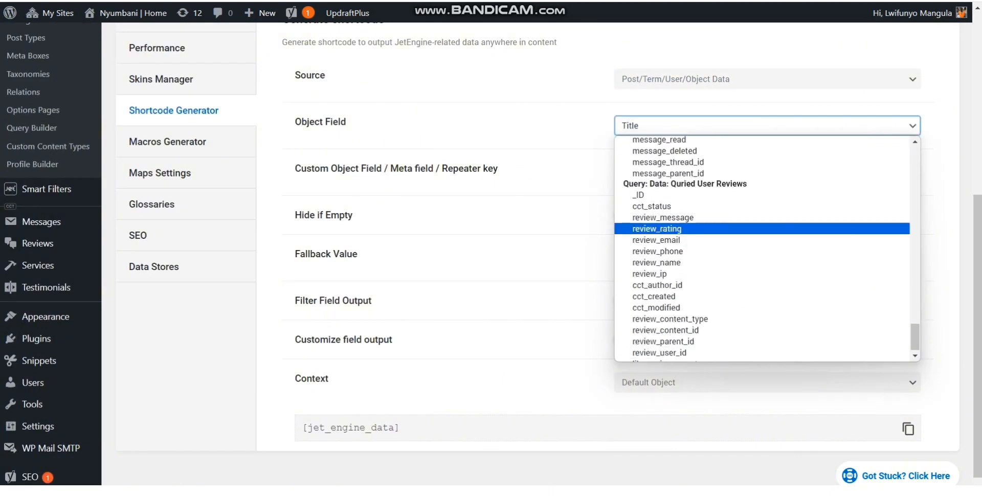
scroll(767, 230, down, 1)
scroll(768, 230, up, 10)
scroll(767, 232, down, 10)
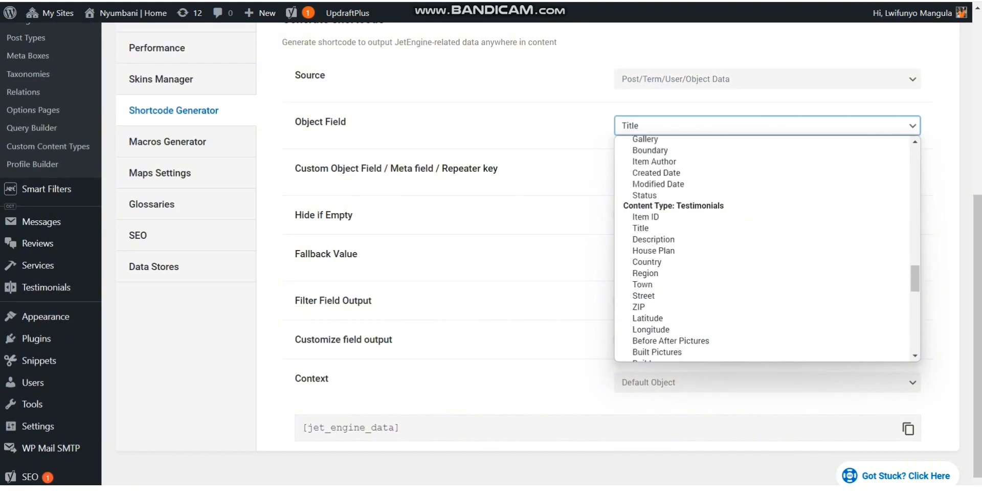
click(578, 164)
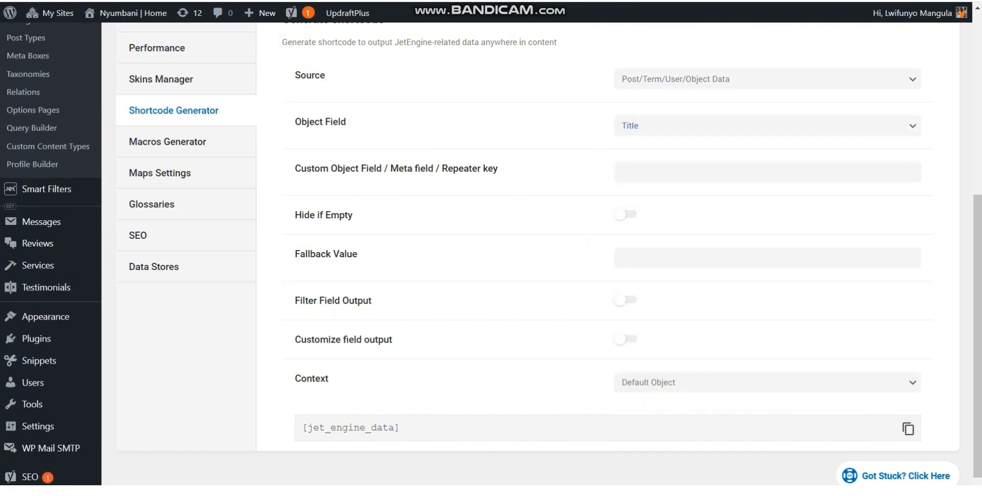
- Set the generated shortcode's object field to Message Sender ID from the Messages content type
click(767, 125)
scroll(767, 233, down, 5)
scroll(762, 225, down, 5)
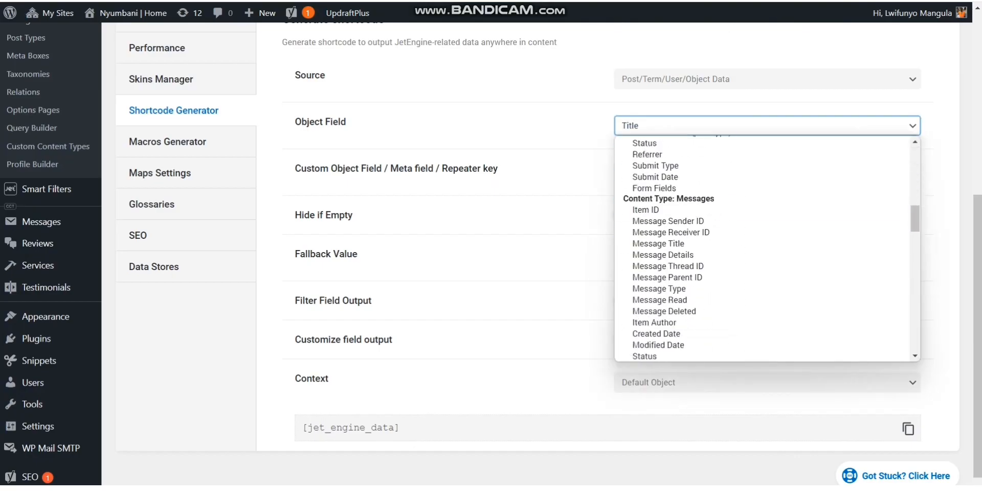
click(763, 221)
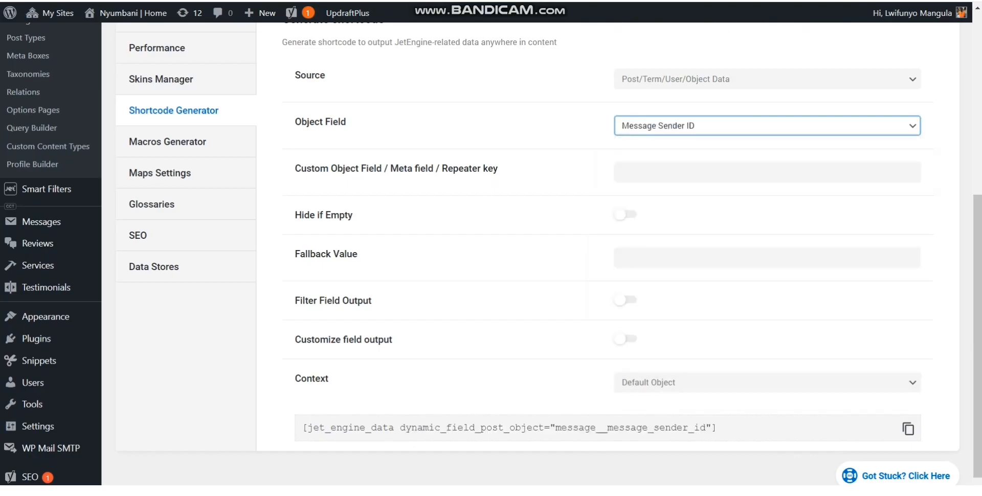
- Enable Filter Field Output for the shortcode and add a callback set to Get usermeta image by ID
click(625, 300)
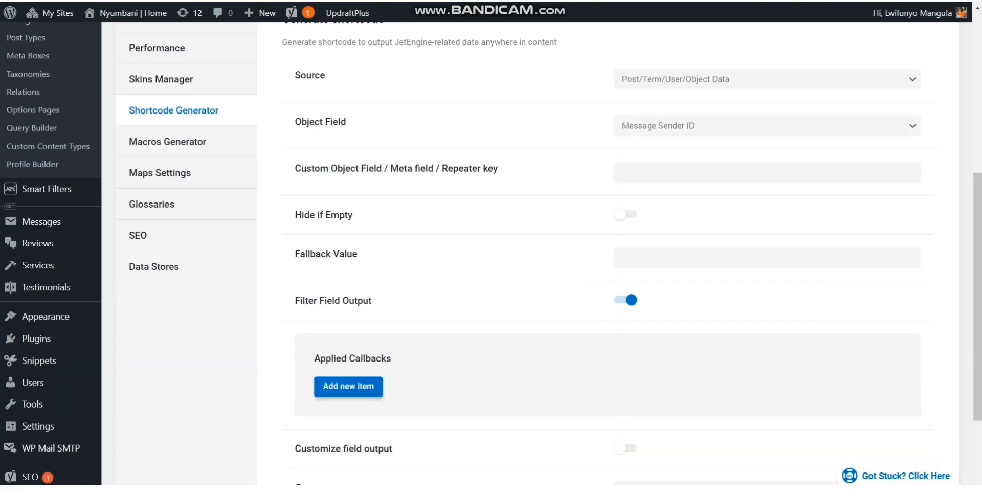
scroll(460, 276, down, 3)
click(348, 259)
click(752, 306)
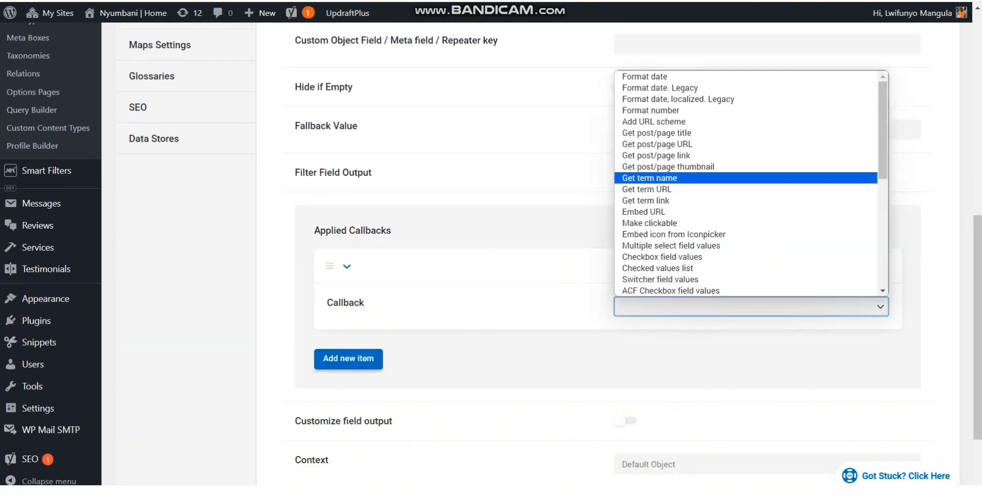
scroll(746, 178, down, 5)
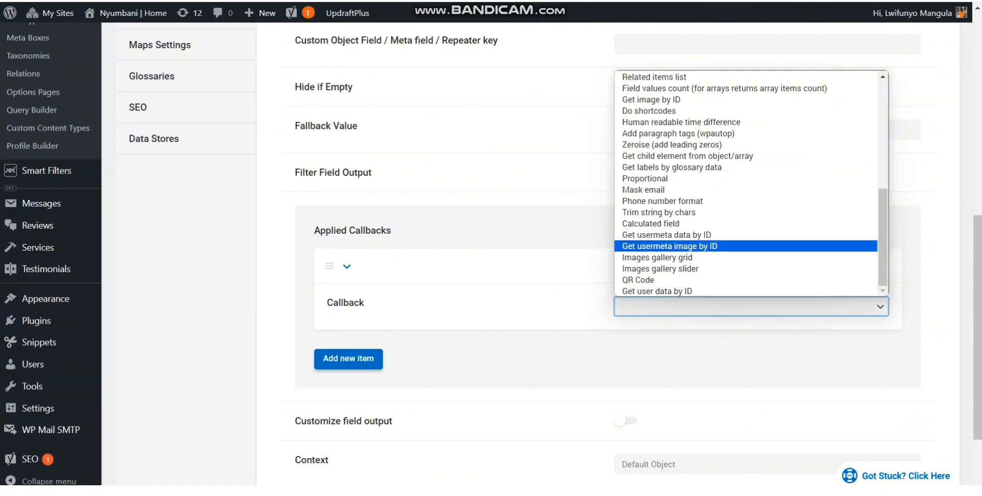
click(670, 246)
scroll(670, 246, down, 2)
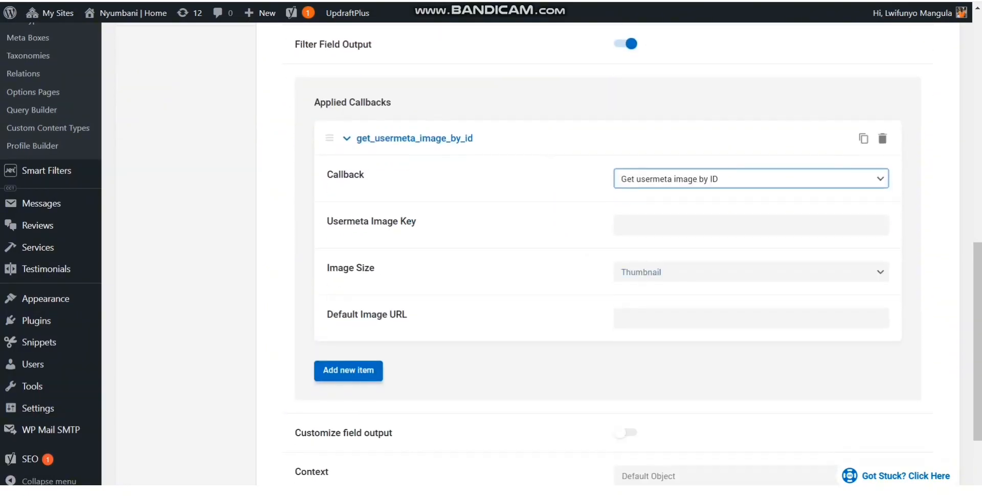
- Set the callback's Usermeta Image Key to profile_image_meta and check the available image sizes
click(751, 225)
text(per)
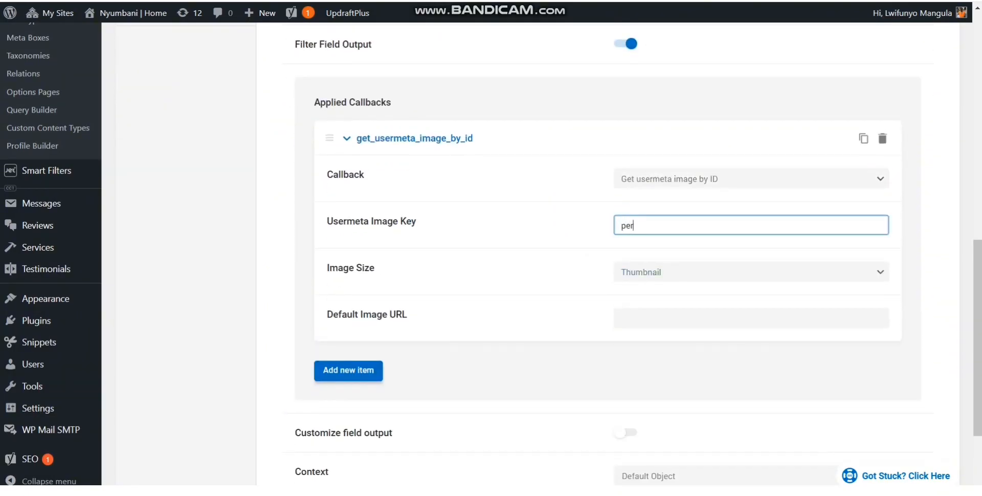
key(BackSpace)
key(BackSpace)
text(rofile_image_meta)
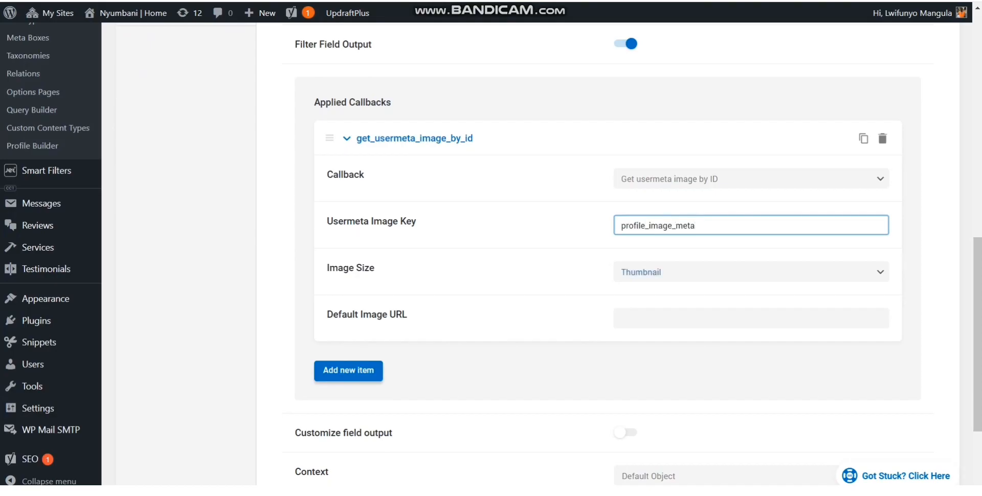
click(751, 272)
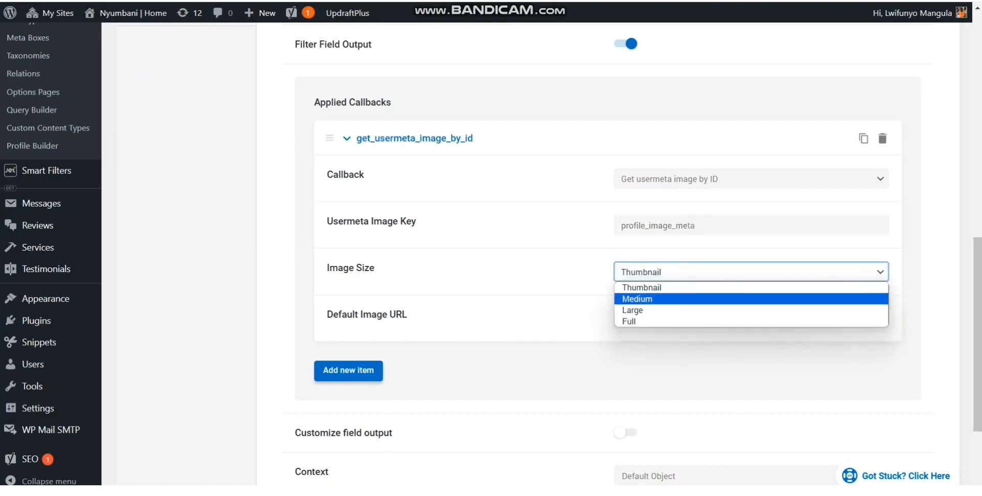
click(532, 301)
- Show the callback's Default Image URL field and copy the generated shortcode
scroll(638, 260, down, 3)
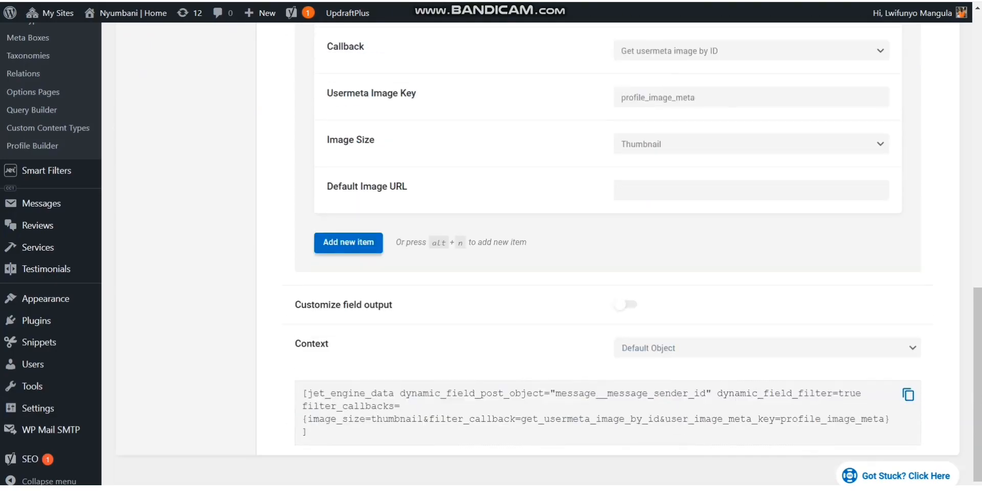
click(751, 190)
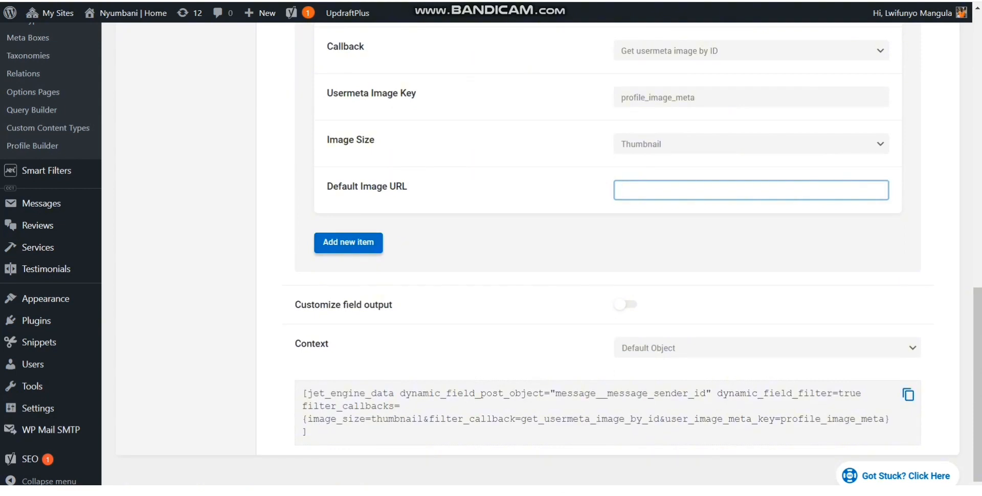
click(908, 395)
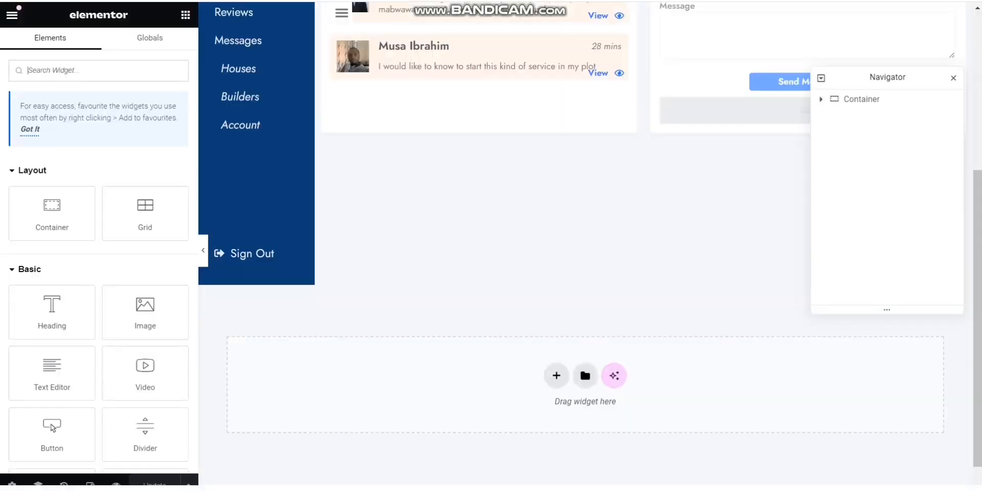
- Review the listing heading's shortcode in Elementor against the callback settings in the Shortcode Generator
key(ctrl+Tab)
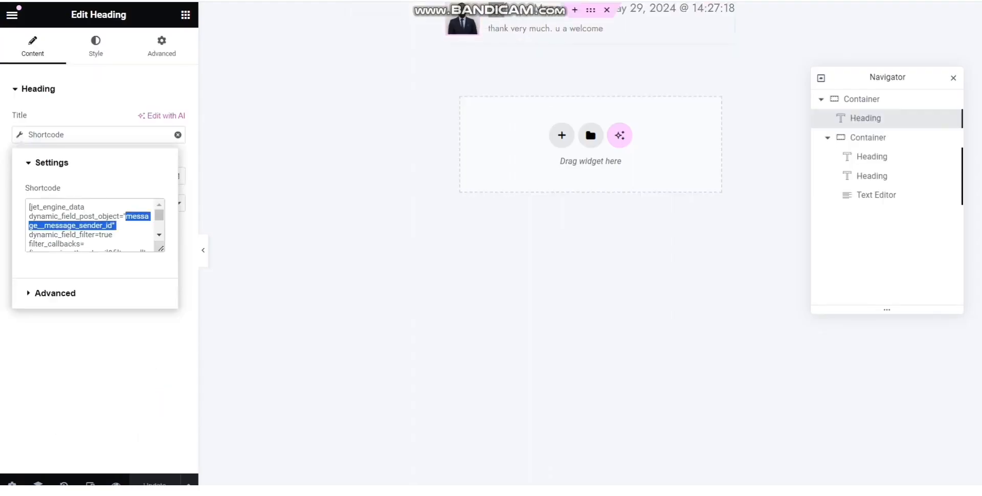
click(114, 235)
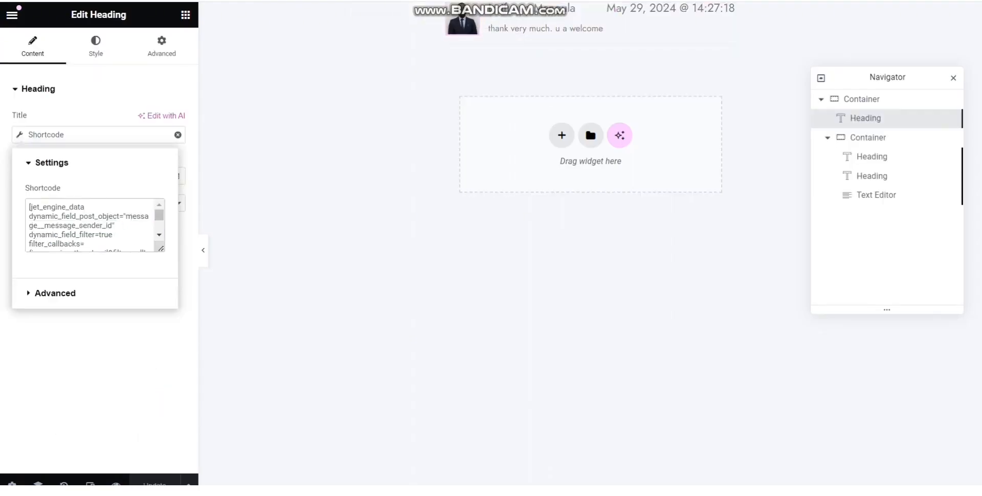
key(ctrl+Tab)
key(ctrl+Tab)
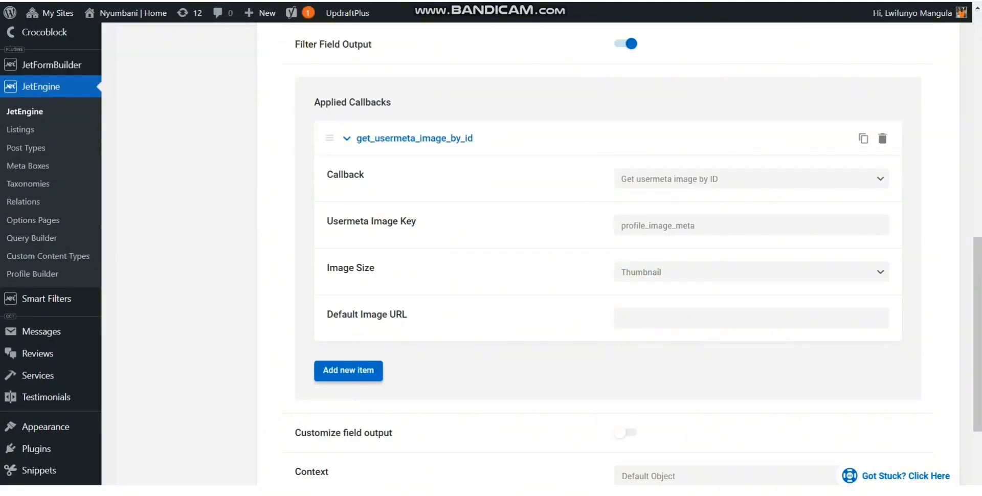
- Open the usermeta image callback, usermeta data callback and JFB notification message snippets in new tabs from the Snippets list
key(ctrl+shift+Tab)
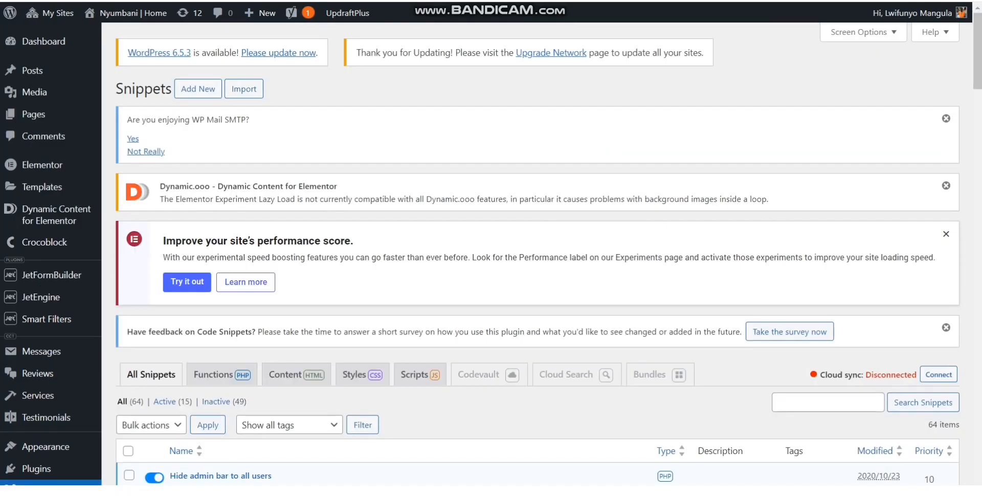
key(End)
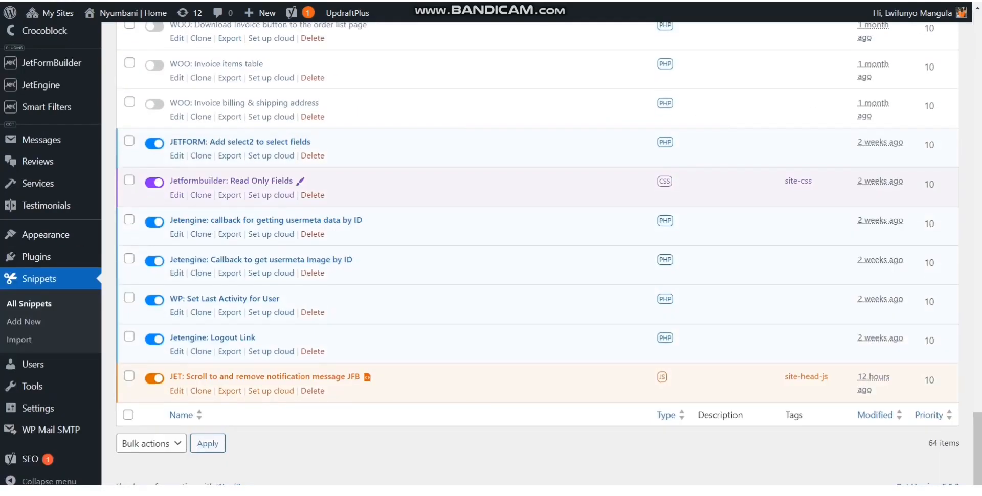
right_click(253, 261)
click(291, 271)
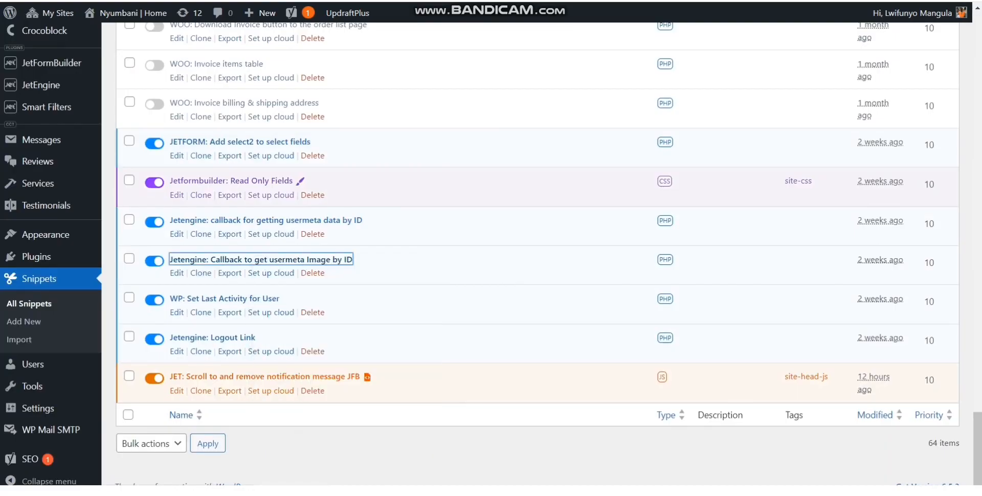
right_click(292, 223)
click(328, 235)
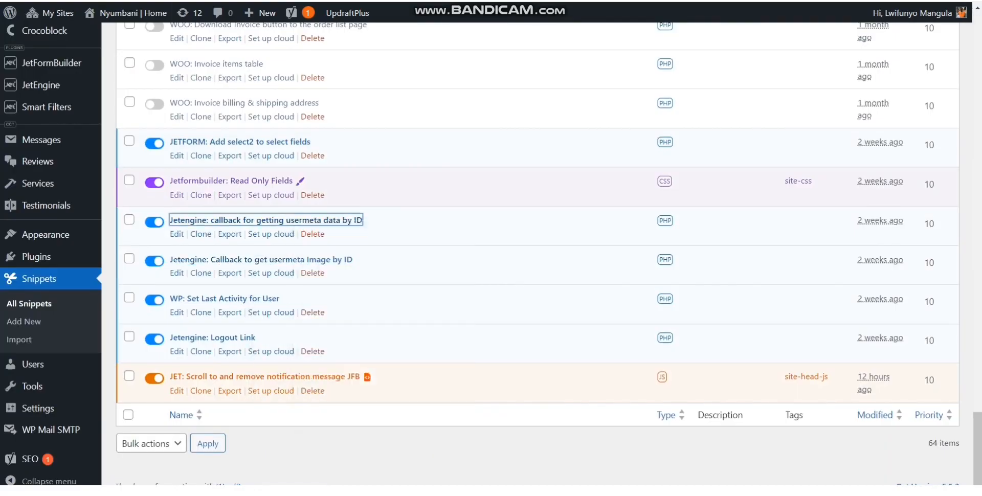
right_click(323, 377)
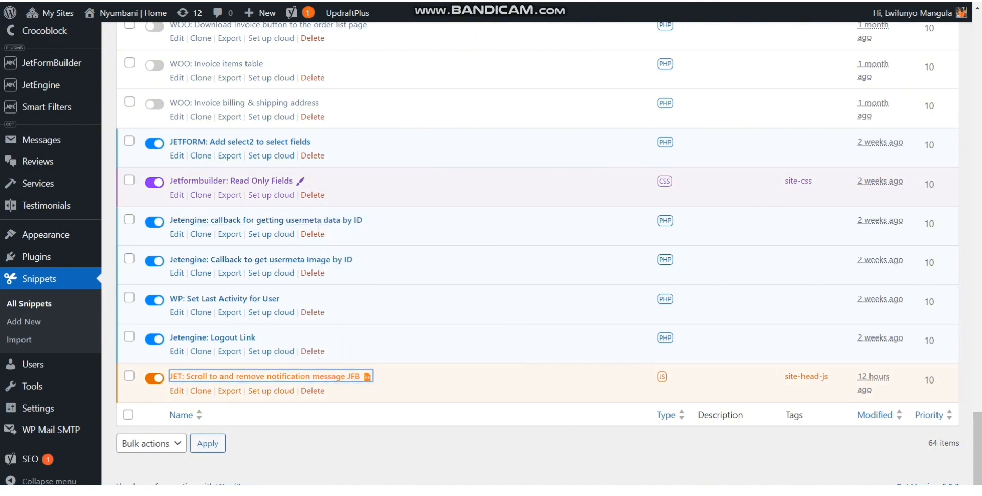
- Examine the PHP code of the snippet "Jetengine: Callback to get usermeta Image by ID"
key(ctrl+Tab)
scroll(406, 154, down, 5)
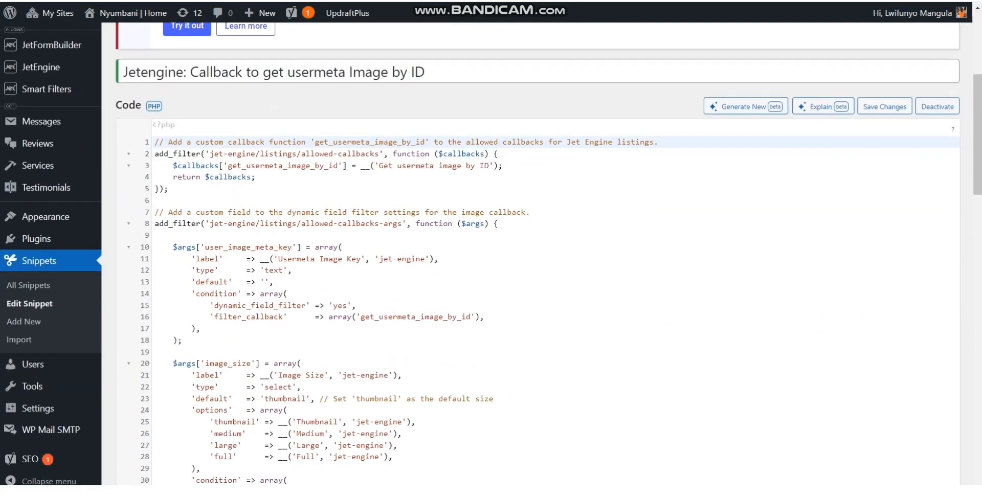
click(407, 153)
click(333, 72)
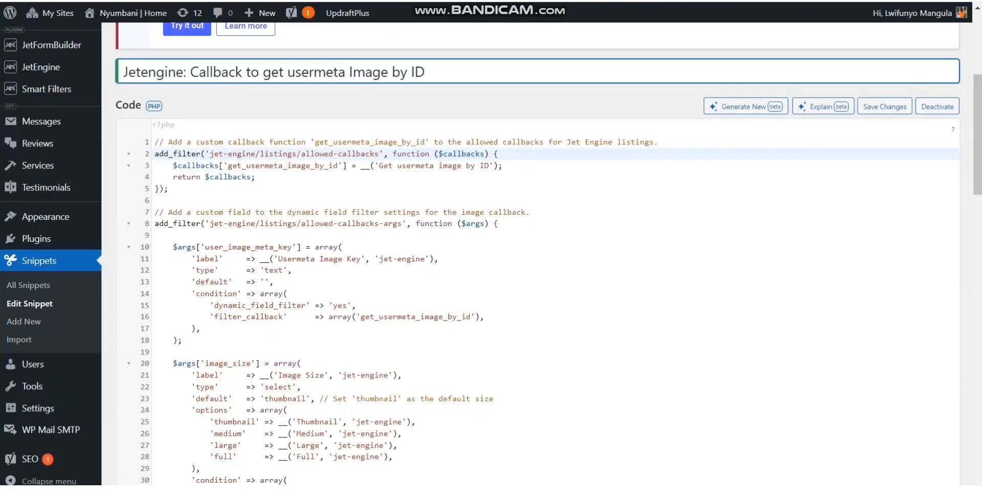
- Examine the title and PHP code of the snippet "Jetengine: callback for getting usermeta data by ID"
click(433, 106)
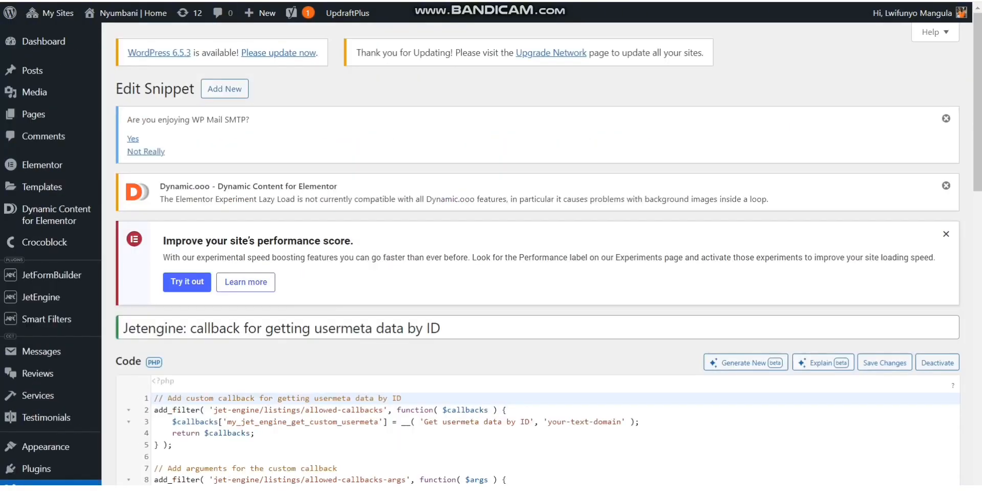
scroll(537, 256, down, 3)
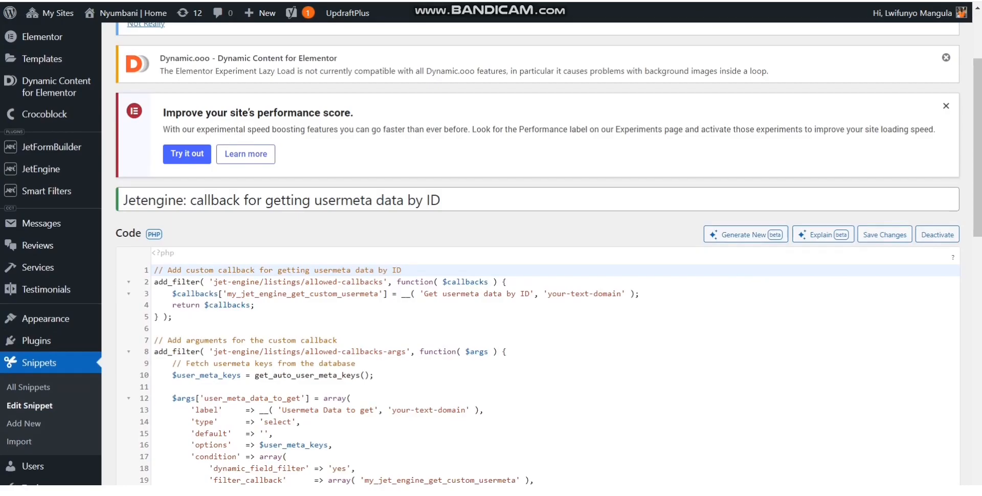
drag(314, 200, 441, 200)
click(328, 200)
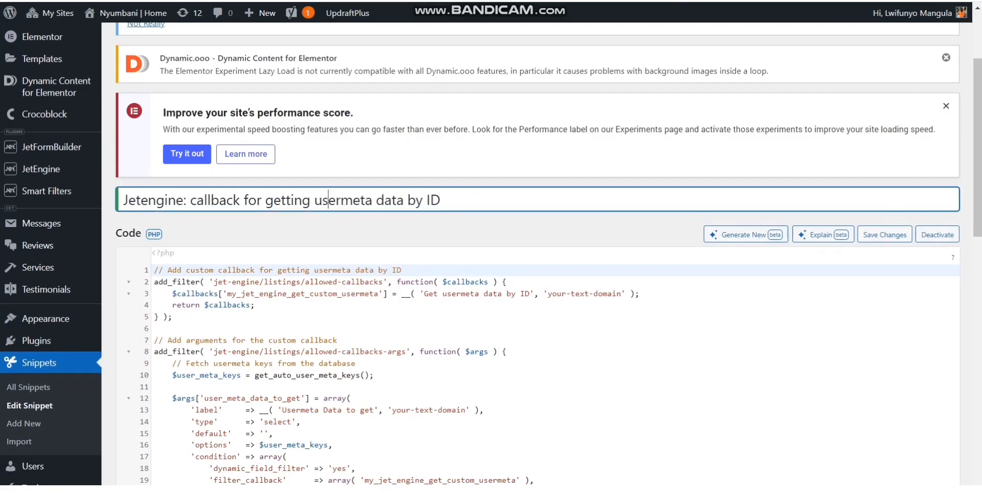
- Review the usermeta data snippet's title and the billing_phone key in the Users Query's meta query clauses
click(341, 200)
click(372, 200)
click(430, 220)
click(441, 200)
key(ctrl+Tab)
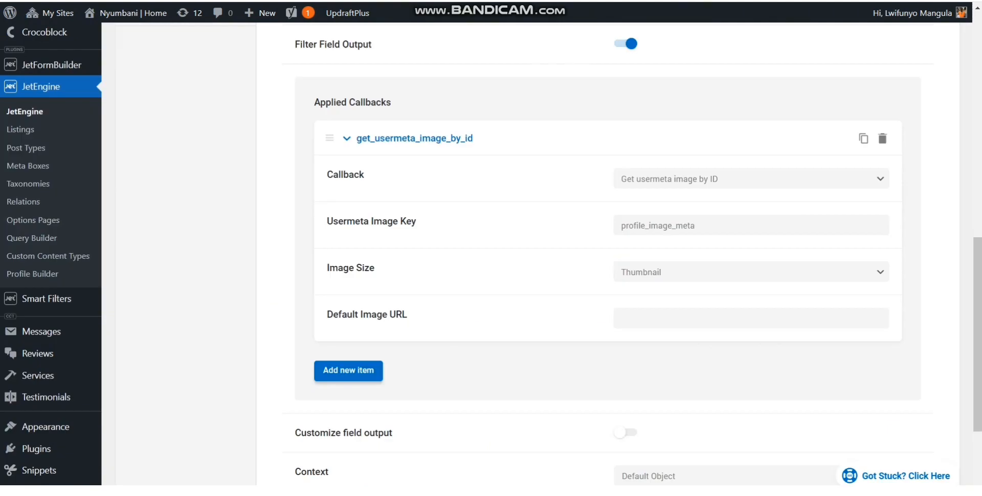
key(ctrl+Tab)
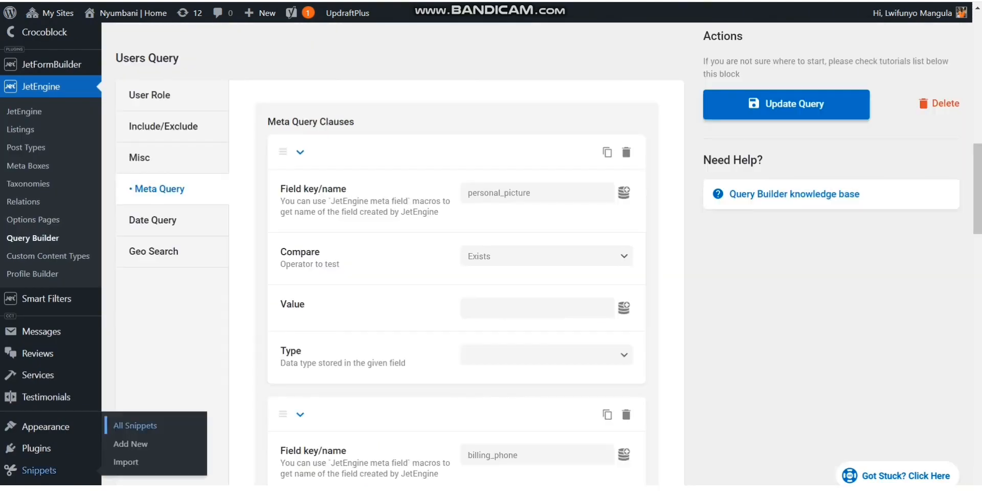
scroll(491, 253, down, 1)
double_click(492, 391)
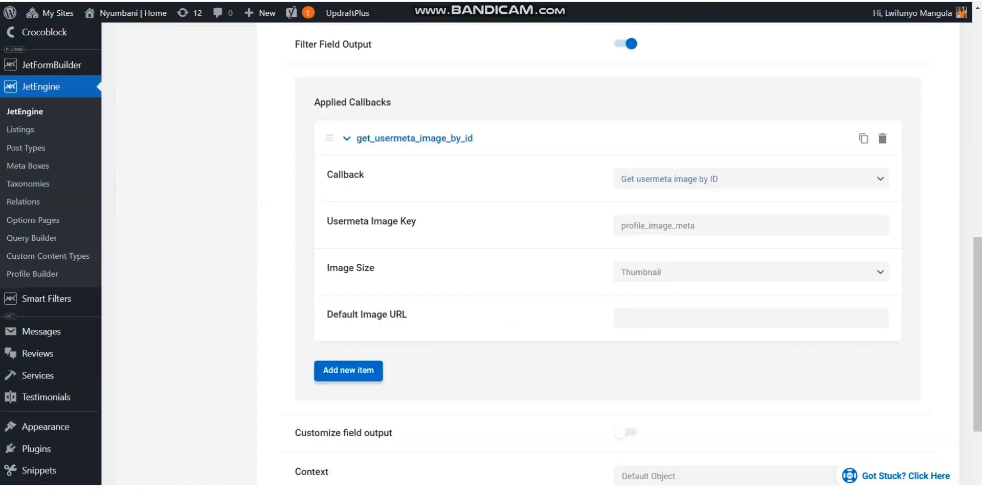
- Generate a sender ID shortcode using the "Get usermeta data by ID" callback with billing_phone as the usermeta data, and copy it
click(751, 179)
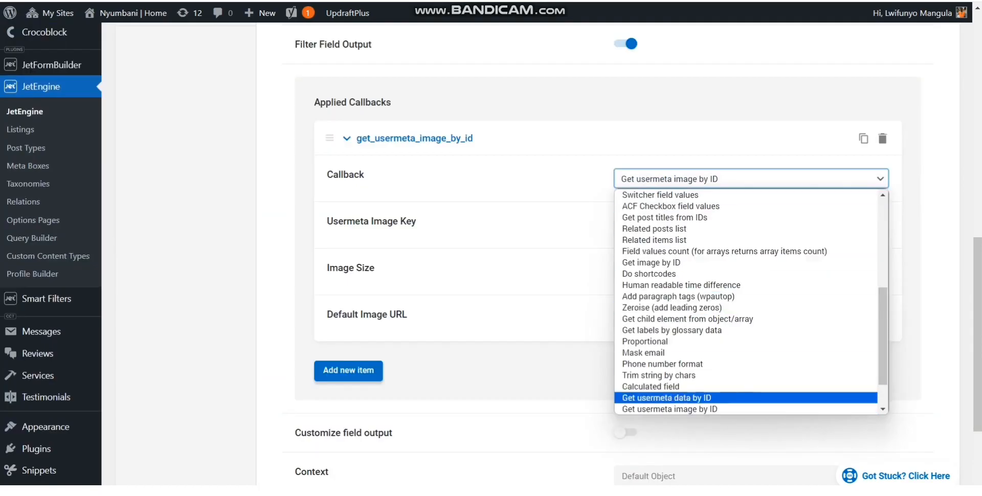
scroll(746, 301, down, 2)
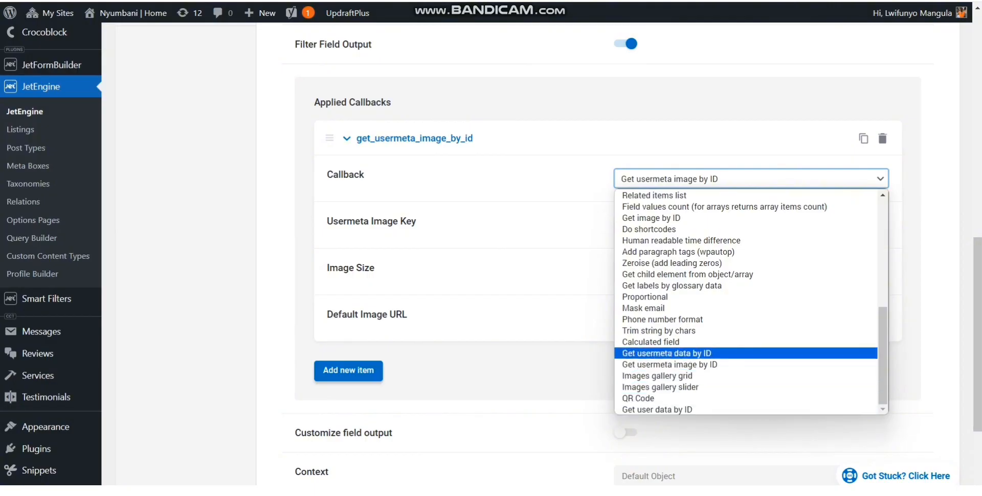
key(Return)
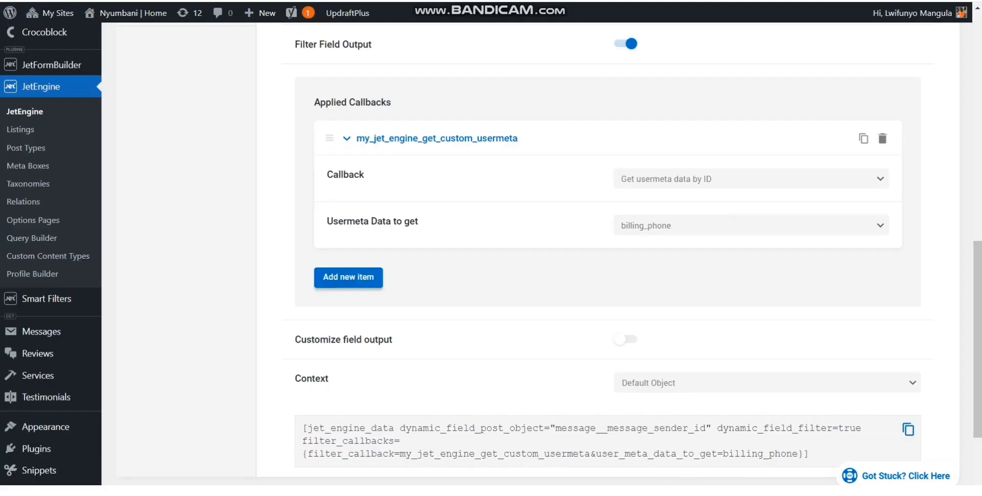
click(908, 430)
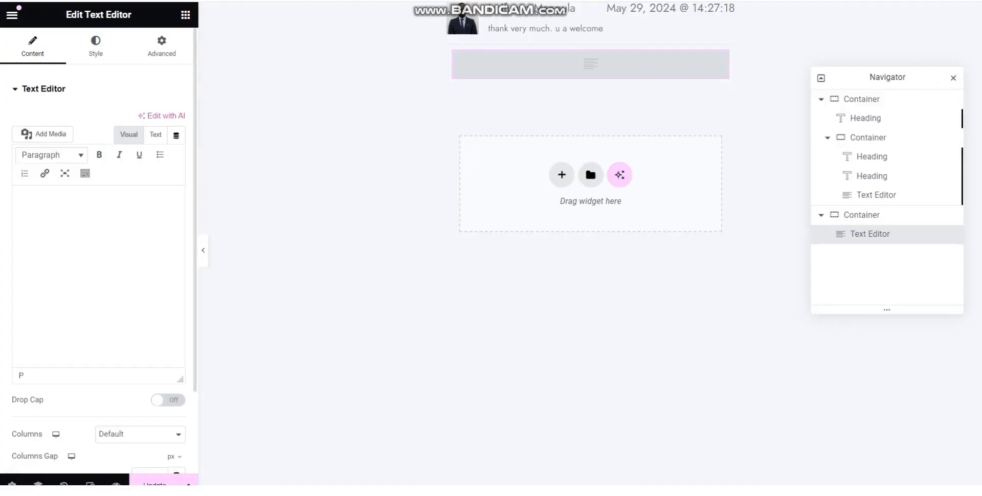
- Test the copied billing_phone shortcode in the empty Text Editor widget, then delete the container holding it
key(ctrl+v)
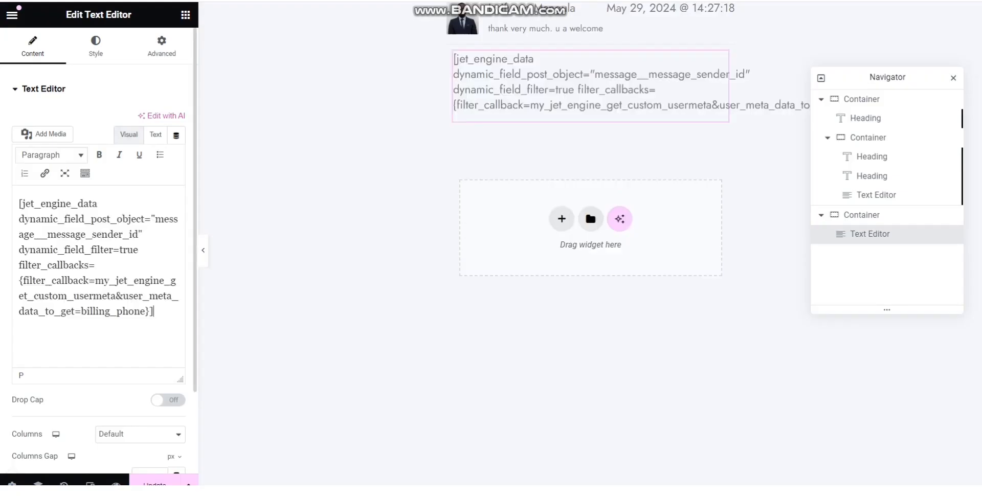
click(95, 46)
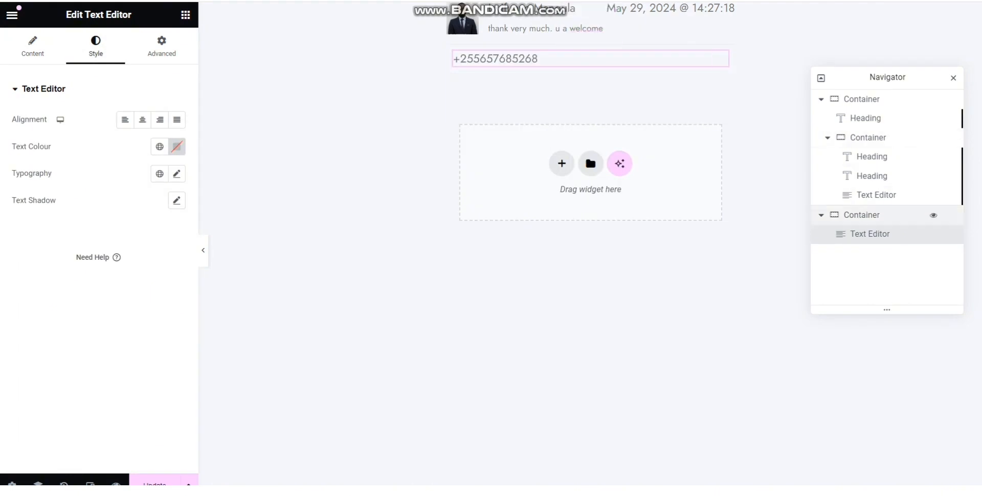
click(861, 215)
key(Delete)
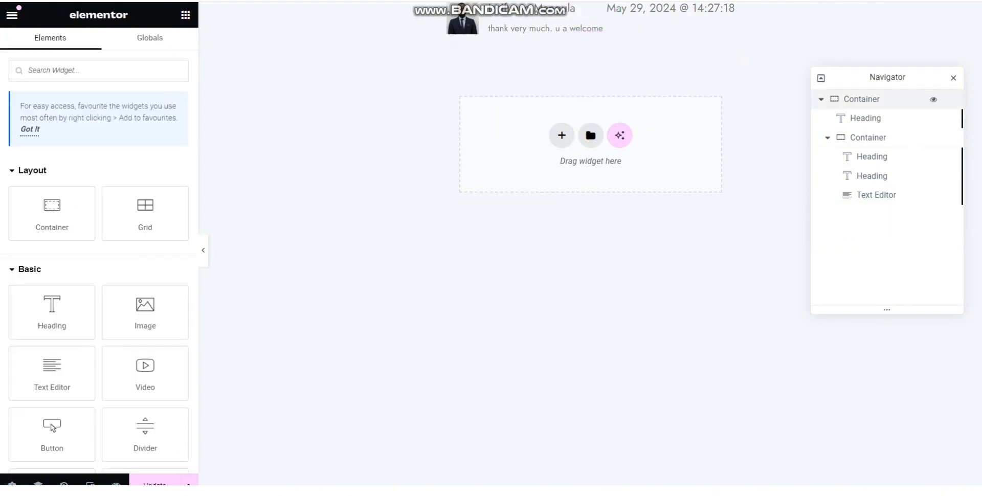
- Generate the profile image heading's shortcode with the "Get usermeta image by ID" callback and key profile_image_meta, and copy it
click(866, 119)
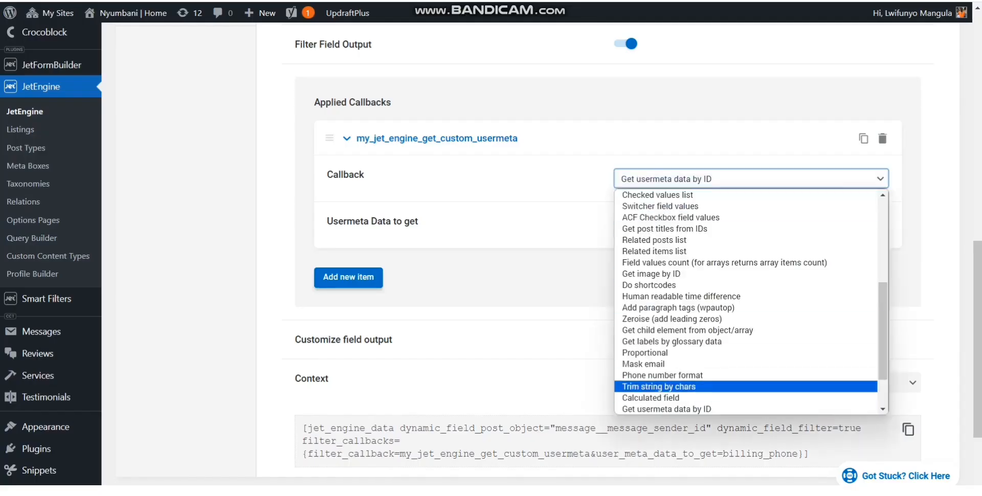
scroll(746, 387, down, 2)
click(670, 364)
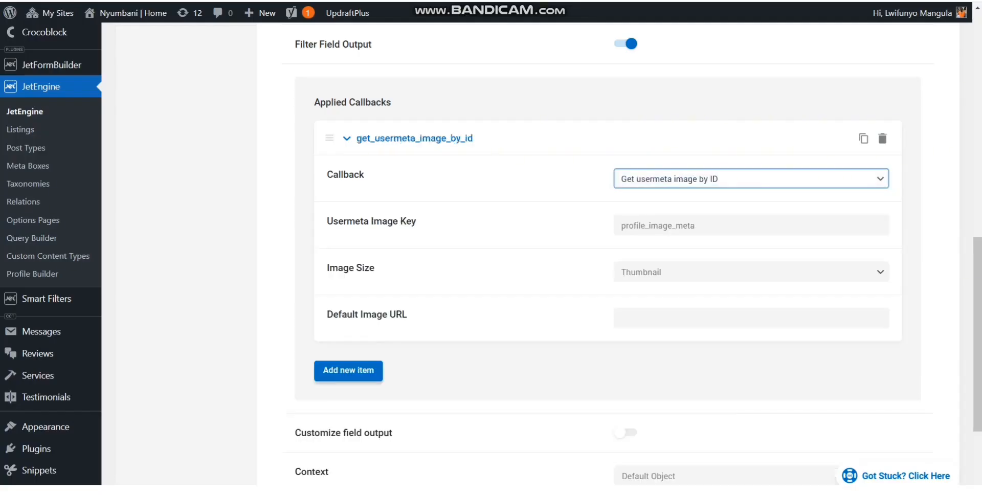
click(646, 225)
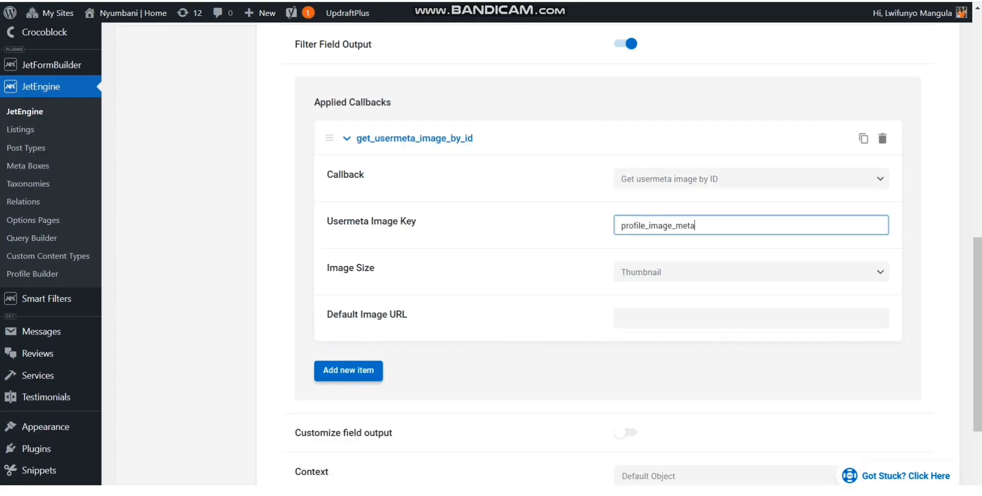
scroll(645, 225, down, 1)
click(660, 254)
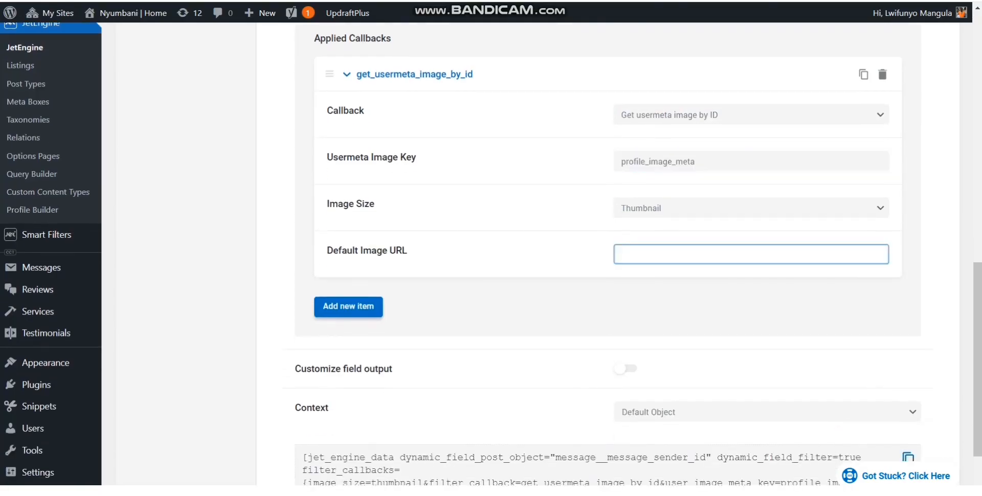
click(908, 457)
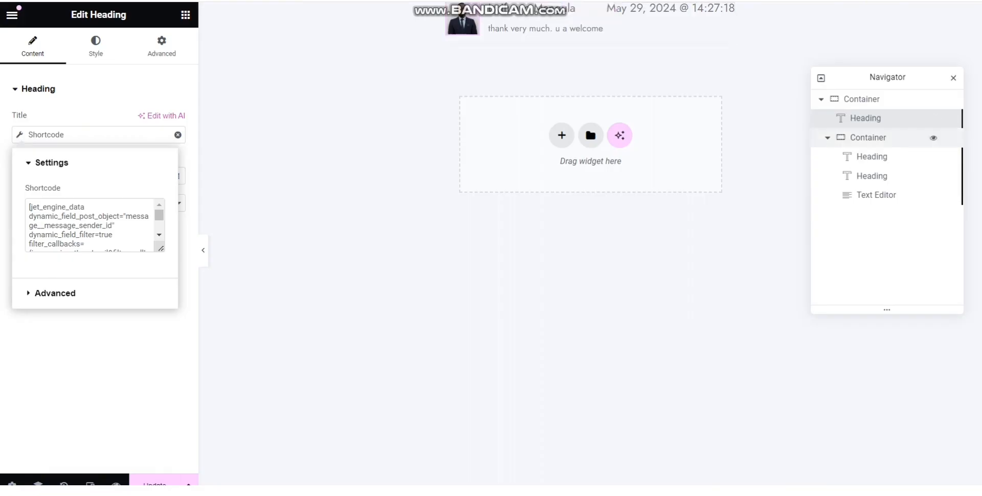
- Set the callback for the sender name heading's shortcode to "Get user data by ID", returning the Display Name
click(872, 157)
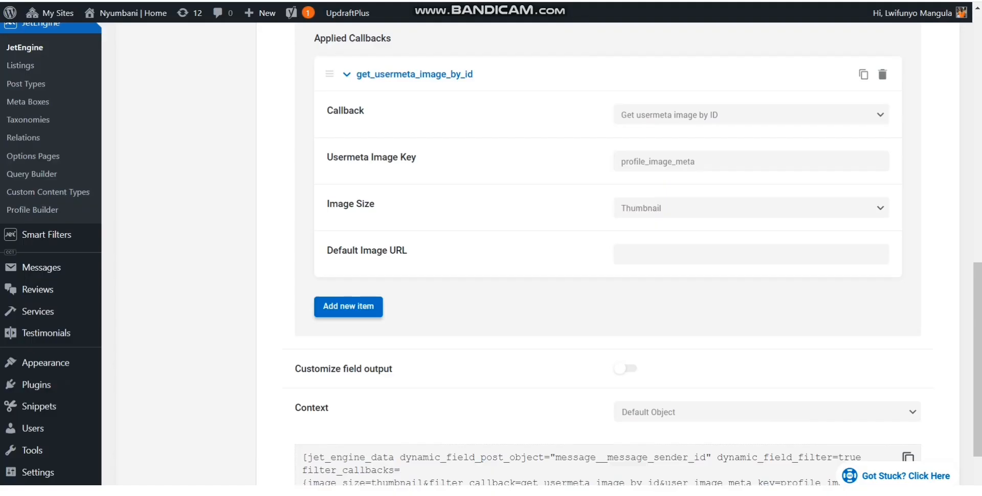
click(752, 115)
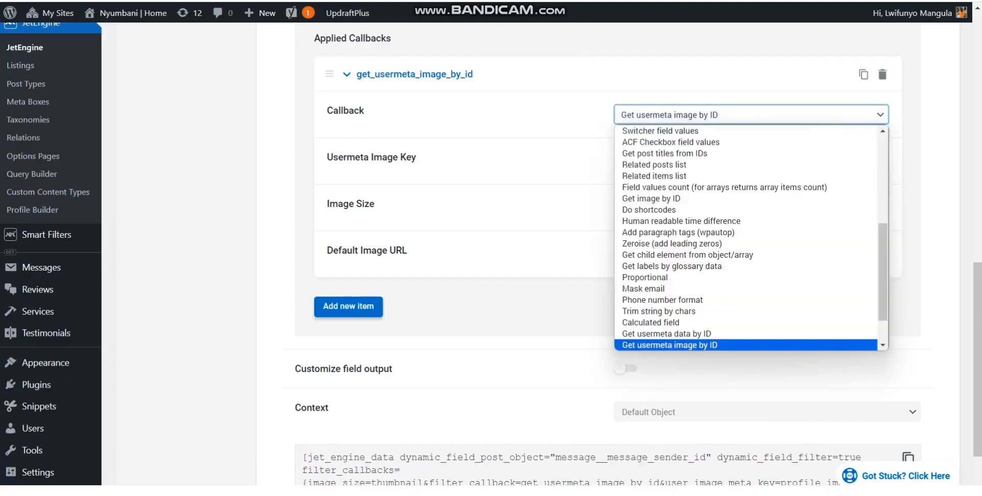
scroll(752, 115, down, 2)
scroll(751, 114, up, 5)
click(752, 290)
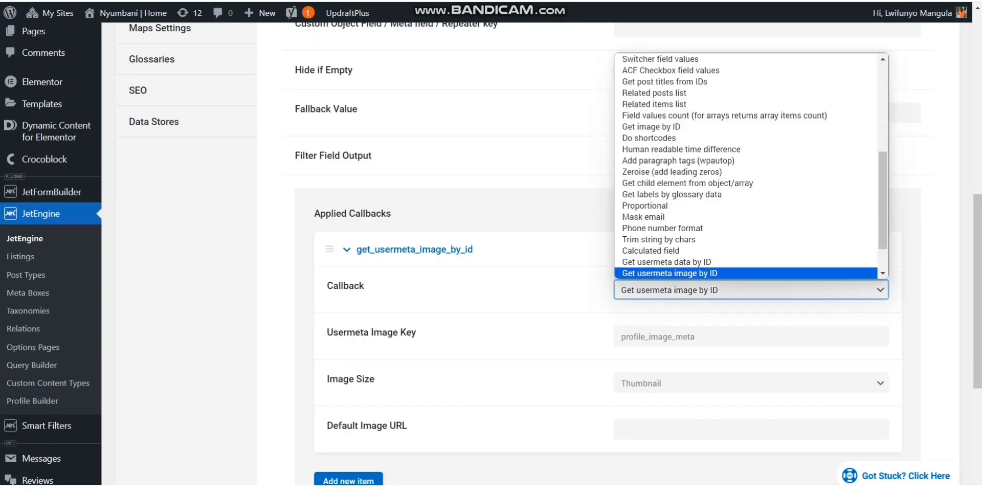
scroll(737, 171, down, 2)
click(716, 273)
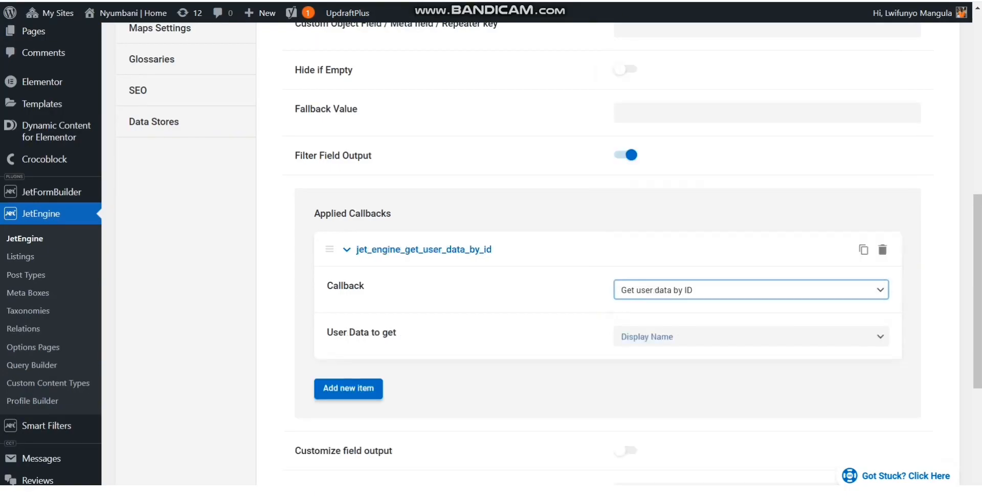
scroll(614, 256, down, 3)
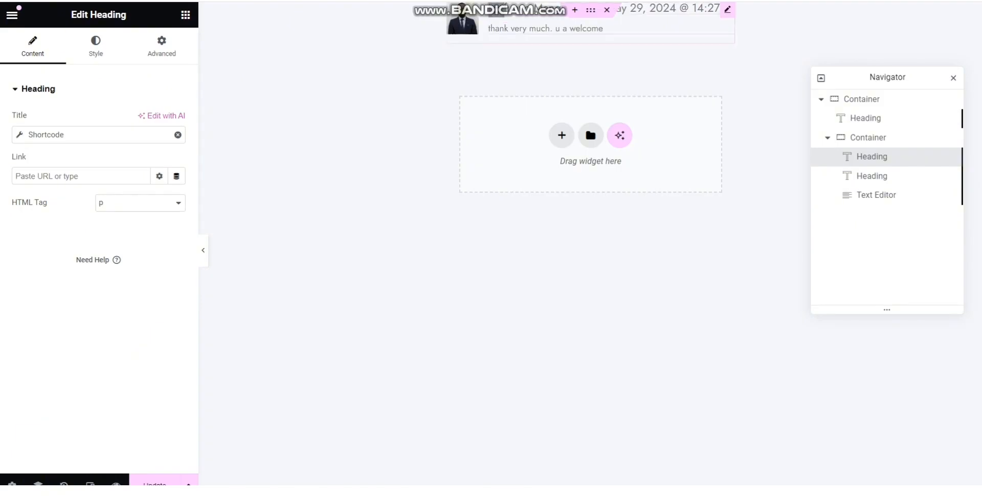
- Set the Shortcode Generator's object field to Modified Date for the listing's date heading
click(676, 9)
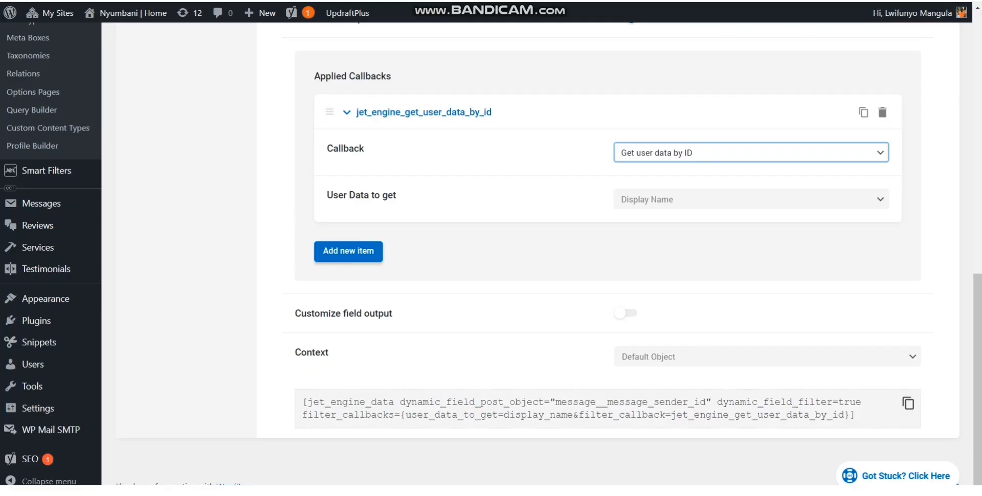
scroll(608, 255, up, 4)
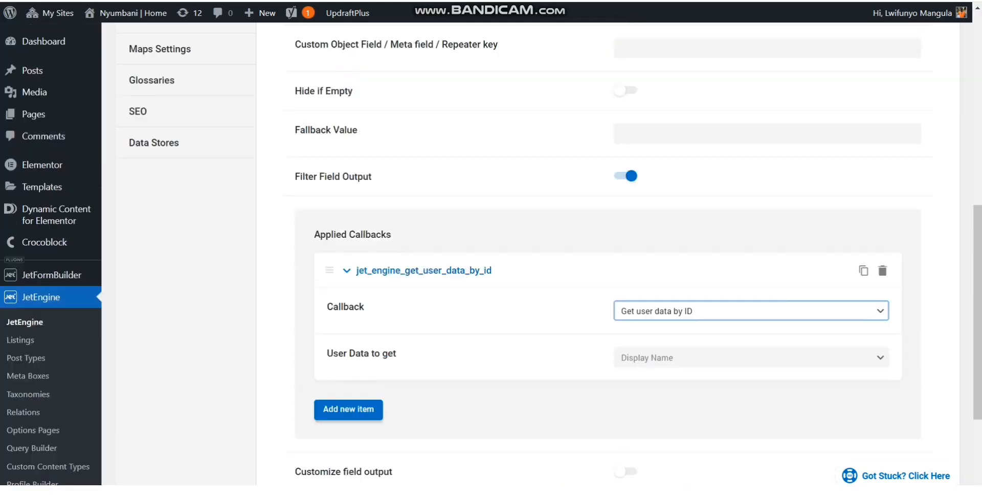
scroll(608, 255, up, 3)
click(767, 164)
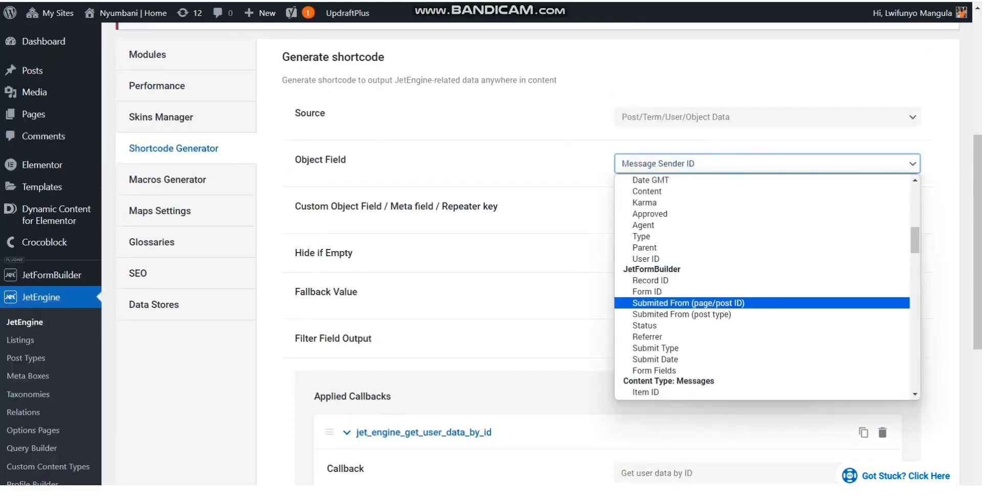
scroll(762, 287, down, 3)
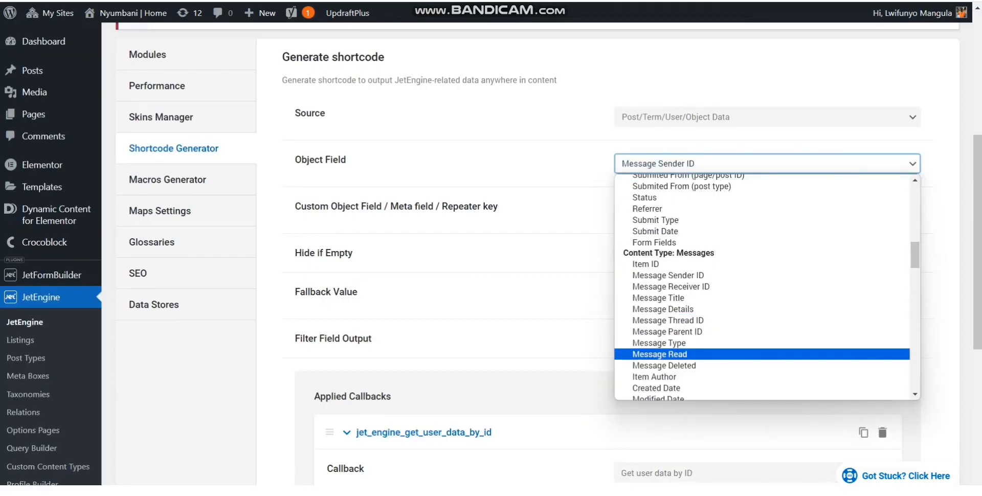
scroll(762, 286, down, 4)
click(659, 263)
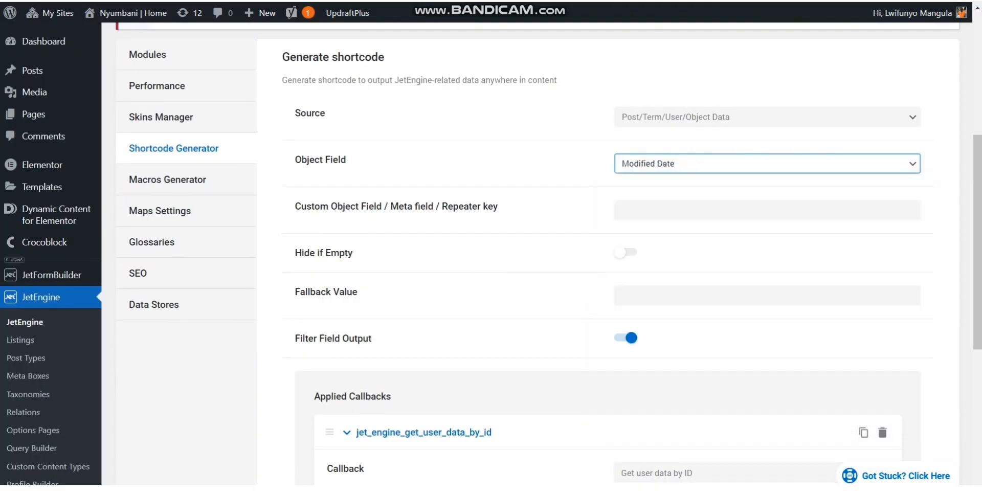
- Add a "Format date" callback with format F j, Y and remove the "Get user data by ID" callback
scroll(607, 255, down, 6)
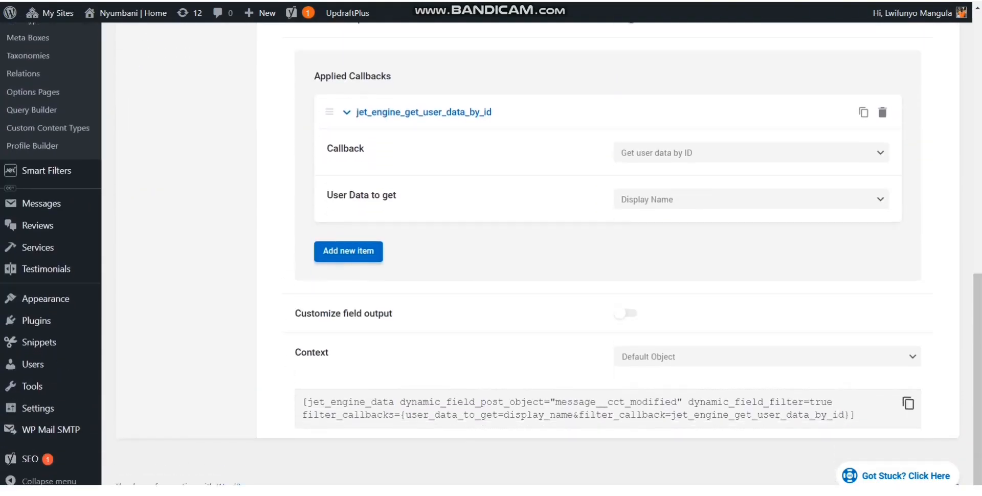
click(349, 252)
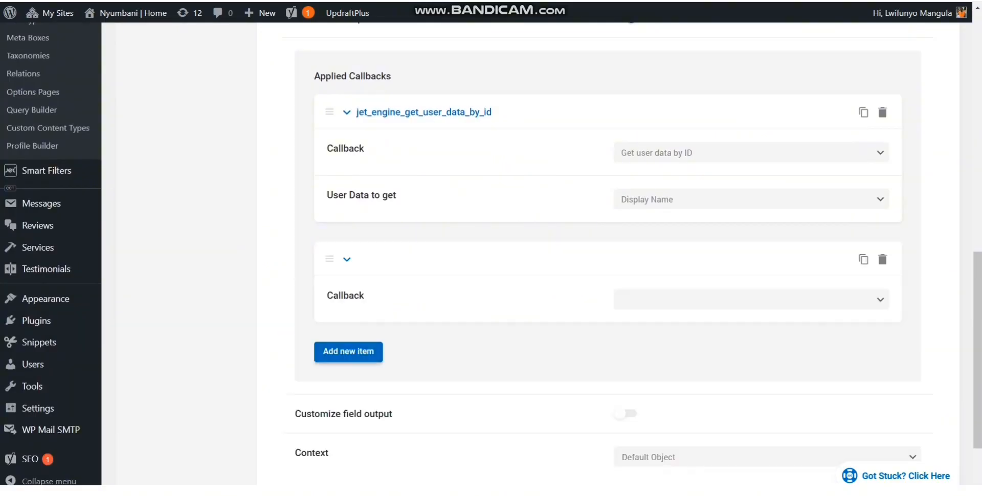
click(751, 299)
click(665, 67)
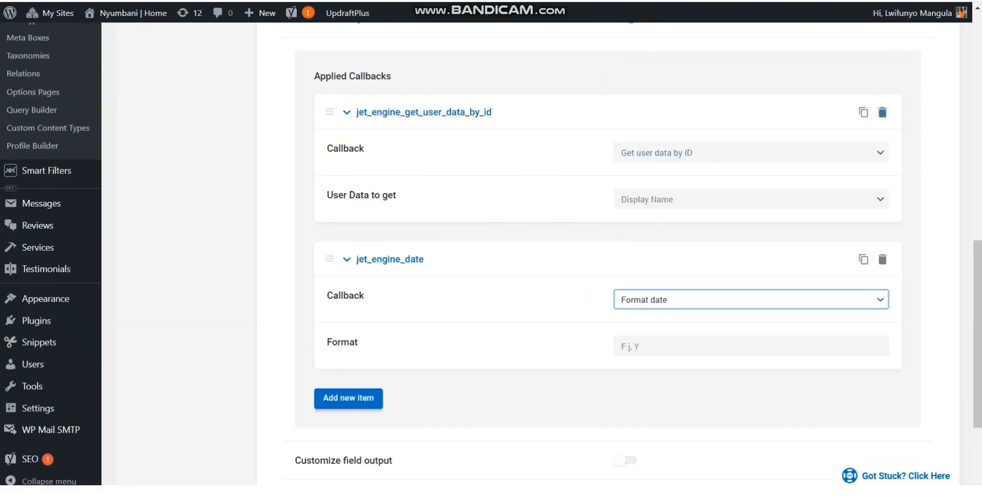
click(883, 112)
click(876, 95)
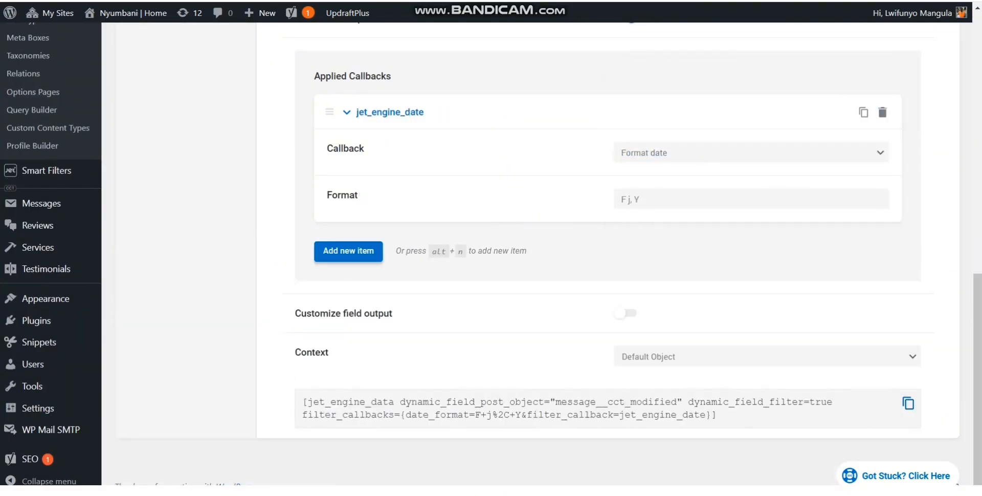
- Examine the message details shortcode in the text editor and the image heading's shortcode in the other Elementor listing
key(ctrl+Tab)
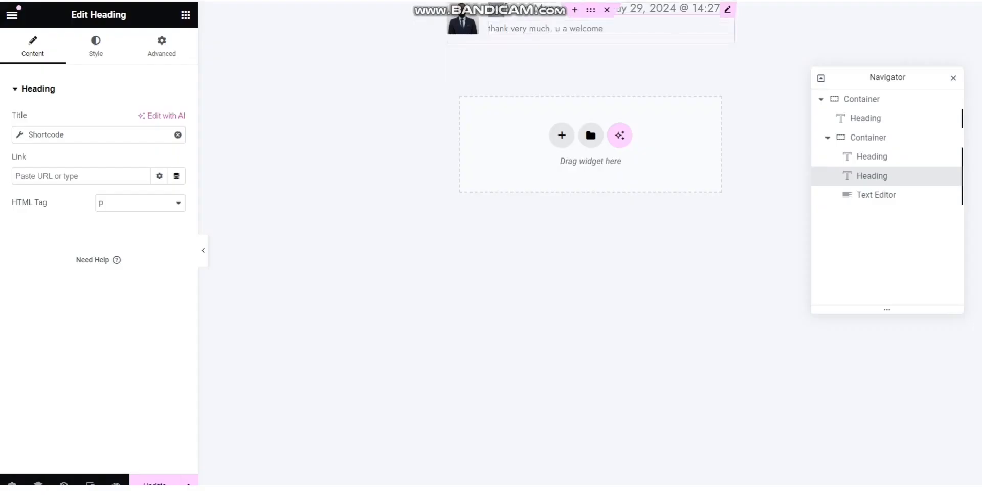
click(577, 29)
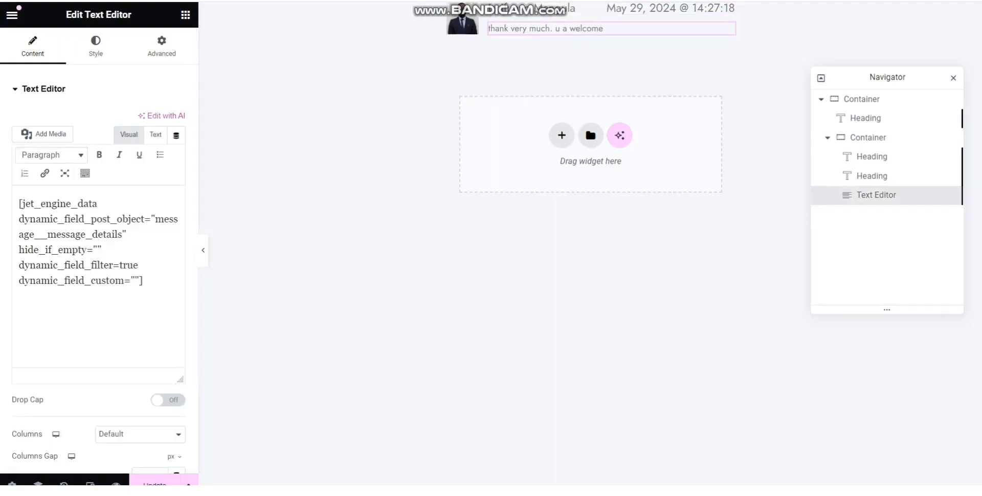
key(ctrl+Tab)
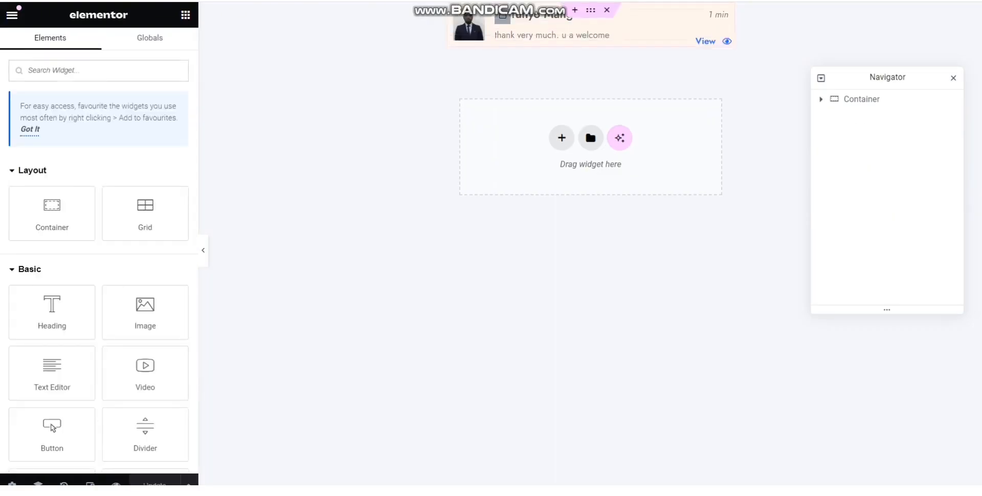
click(569, 17)
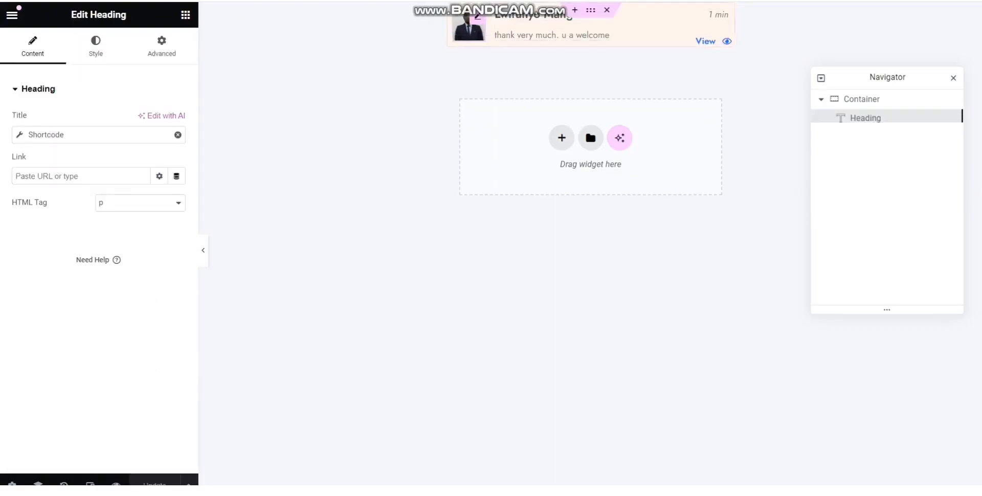
click(61, 135)
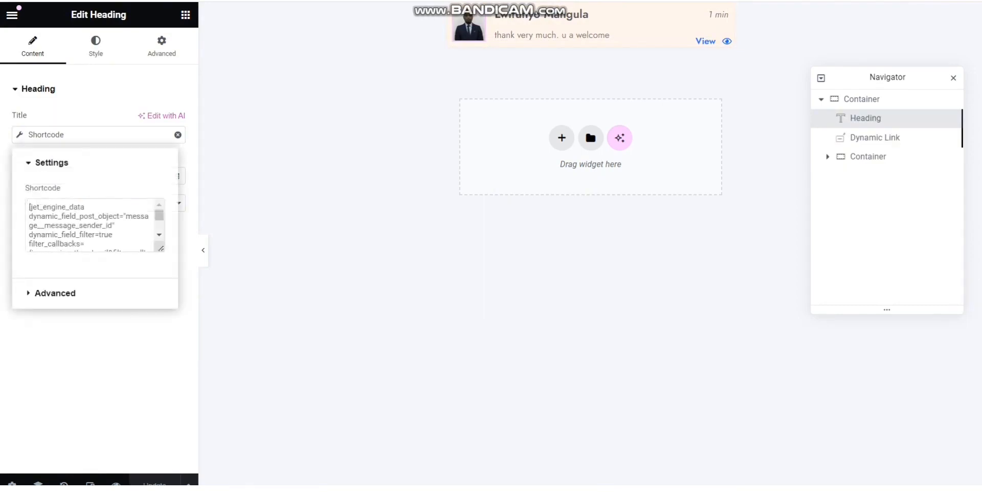
click(115, 225)
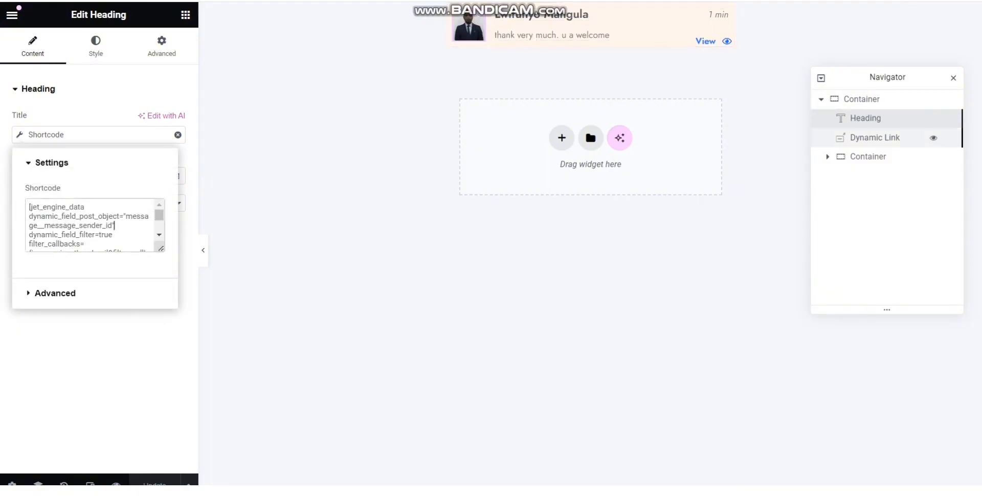
- Examine the two headings and the message details shortcode of the text editor inside the listing's nested container
click(828, 157)
click(872, 176)
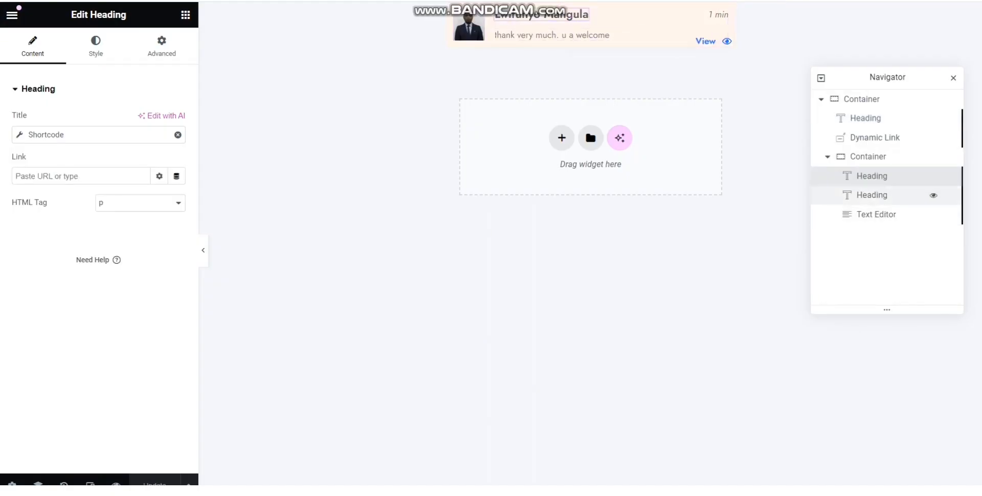
click(872, 195)
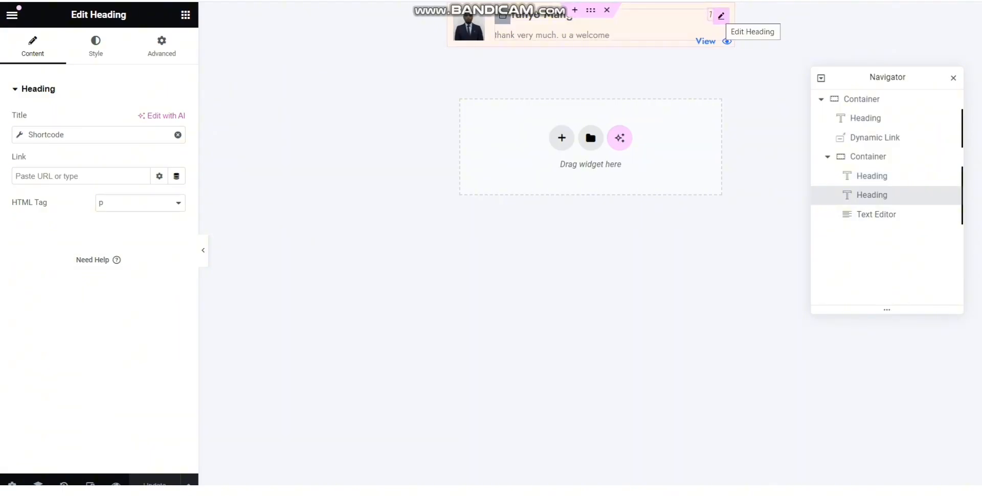
click(876, 215)
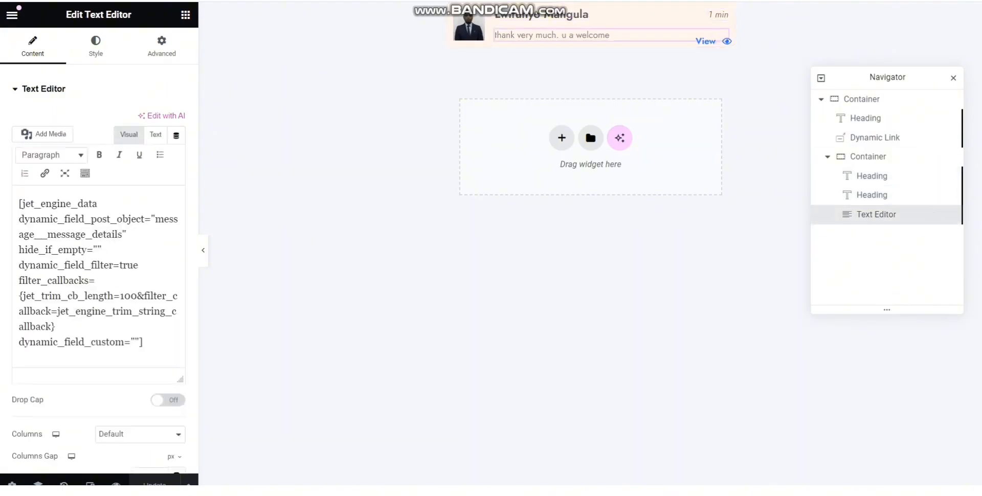
drag(151, 220, 123, 234)
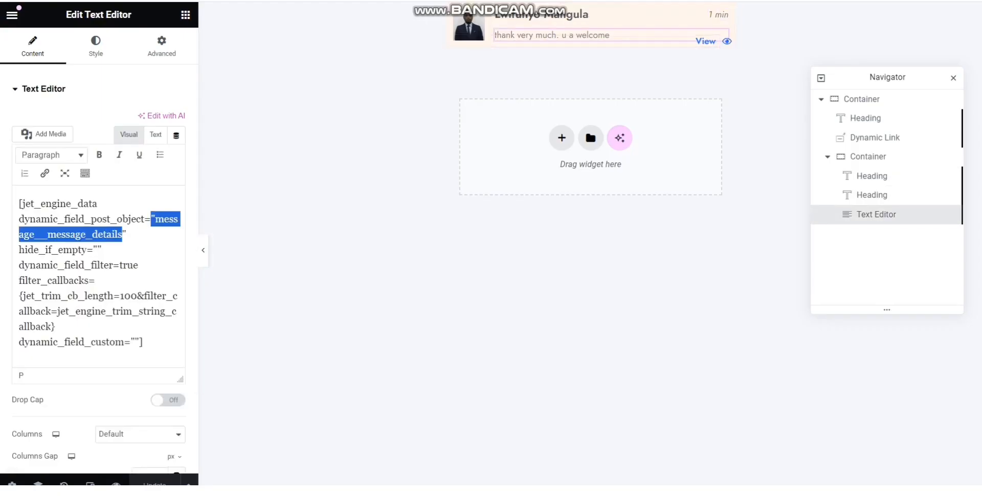
click(885, 156)
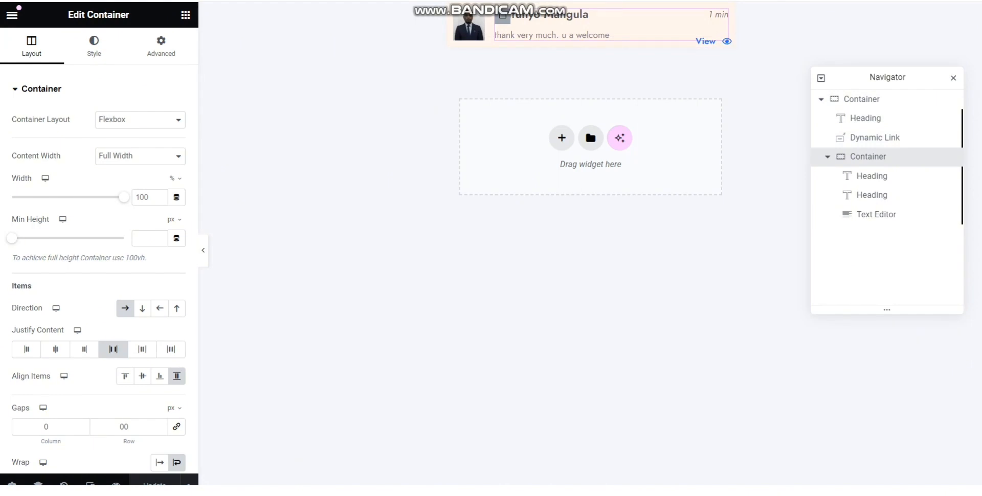
- Switch to the Elementor editor of the Messages dashboard page and move the Navigator clear of the message columns
click(394, 0)
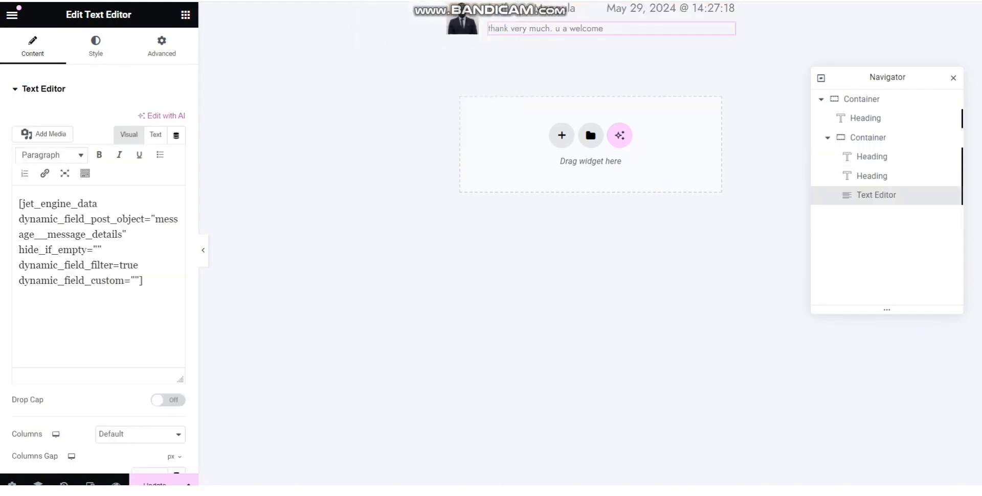
click(475, 0)
click(558, 0)
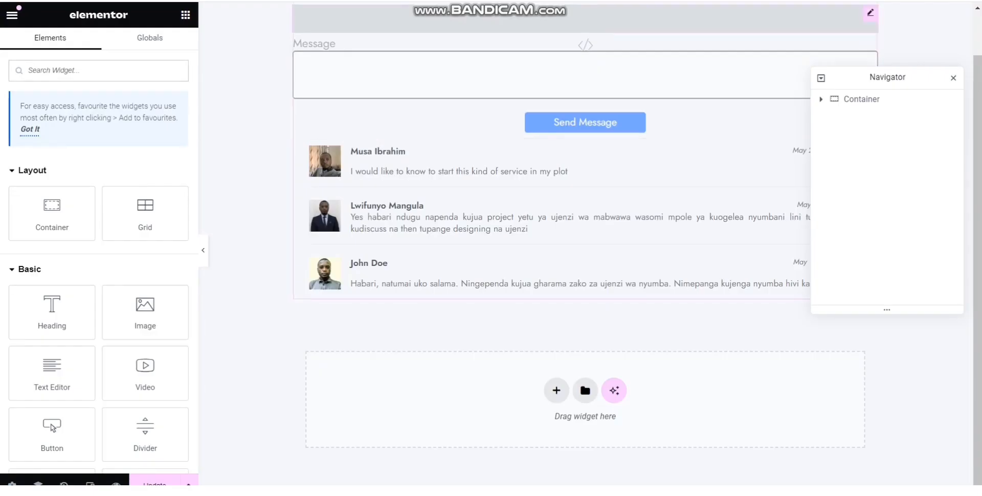
click(640, 1)
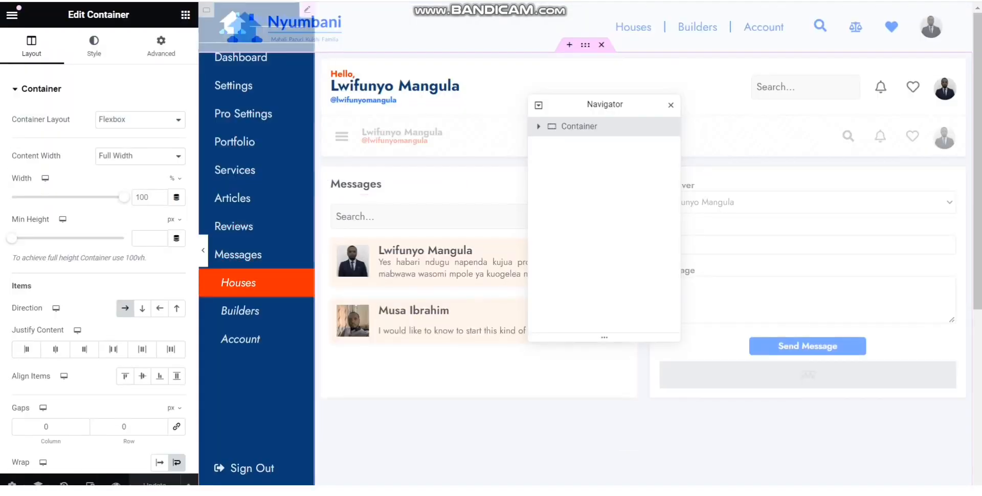
drag(606, 104, 92, 228)
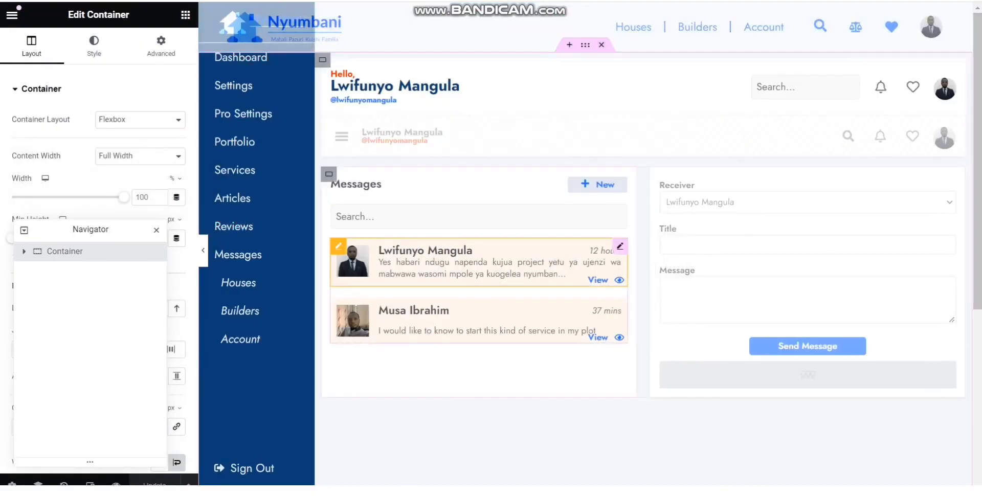
drag(105, 229, 233, 150)
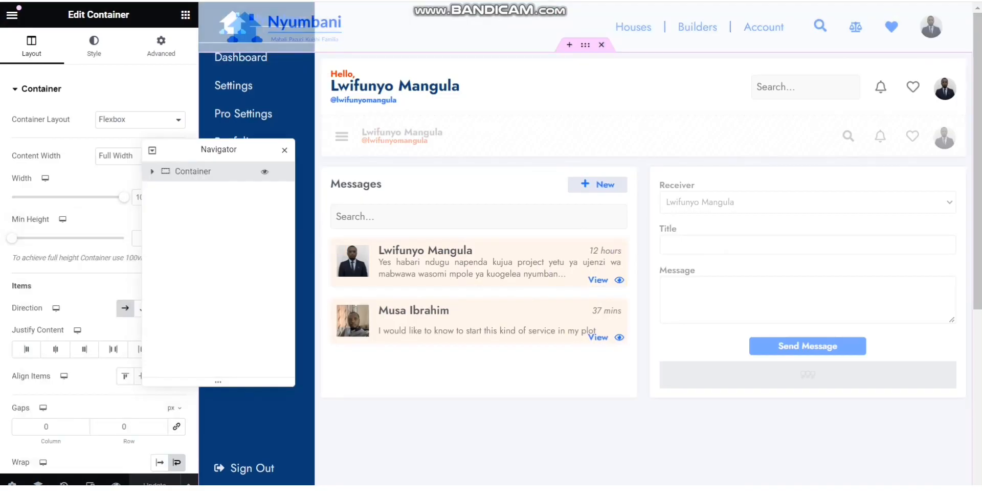
- Examine the page's main container structure, from the sidebar container to the content container with its Top Bar
click(153, 172)
click(199, 191)
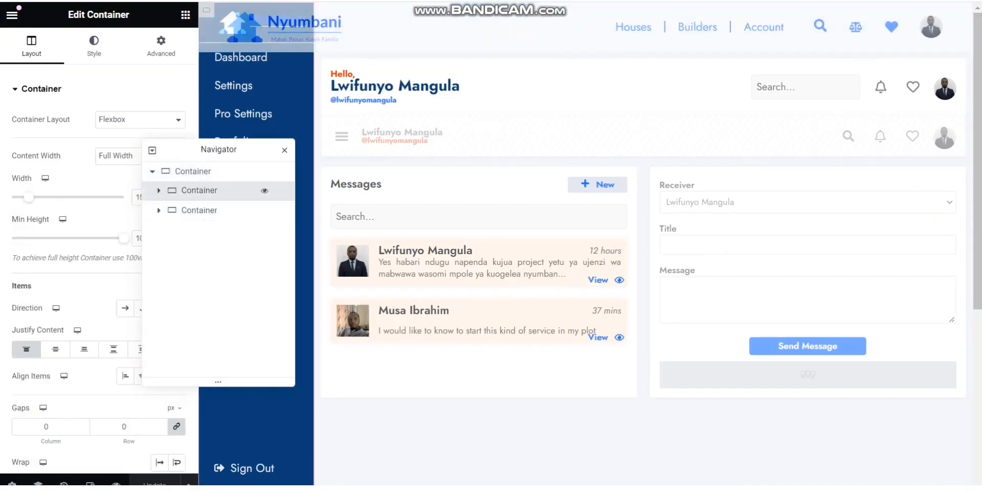
drag(231, 150, 340, 134)
click(310, 195)
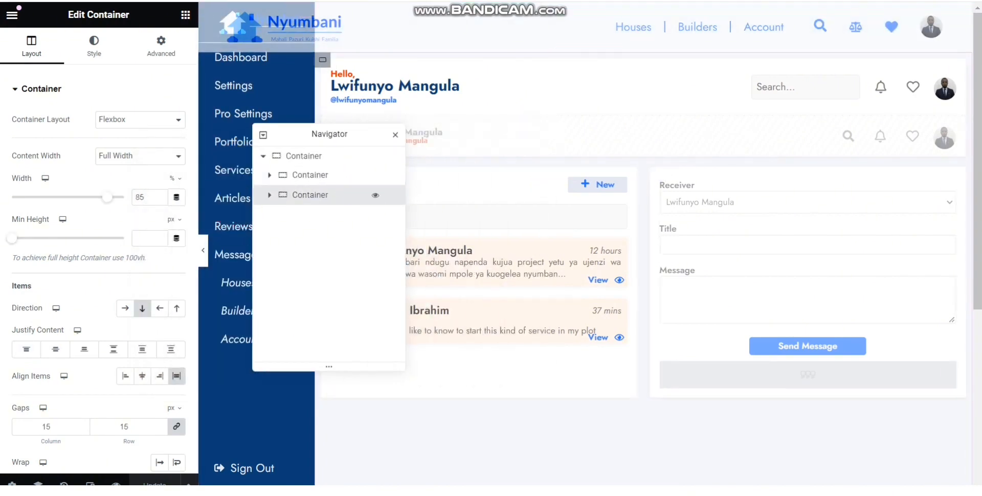
click(270, 195)
click(313, 213)
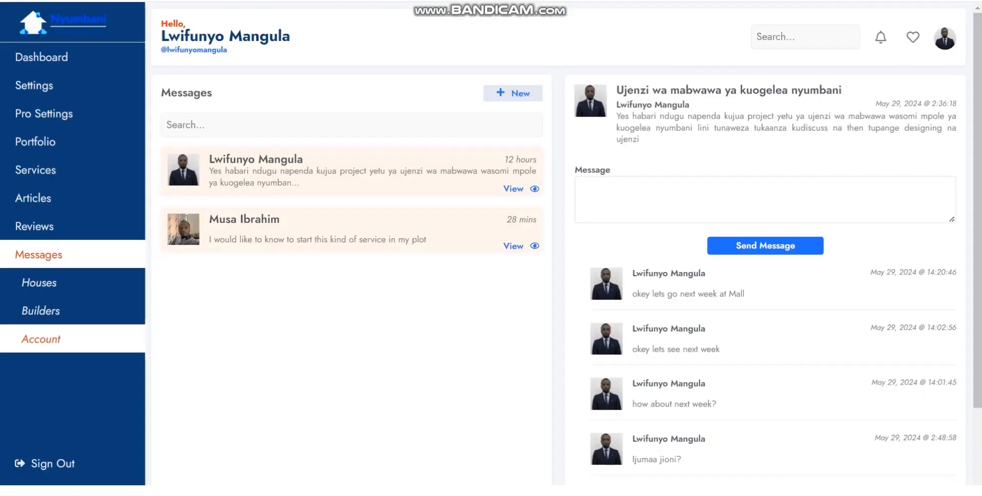
drag(161, 22, 236, 54)
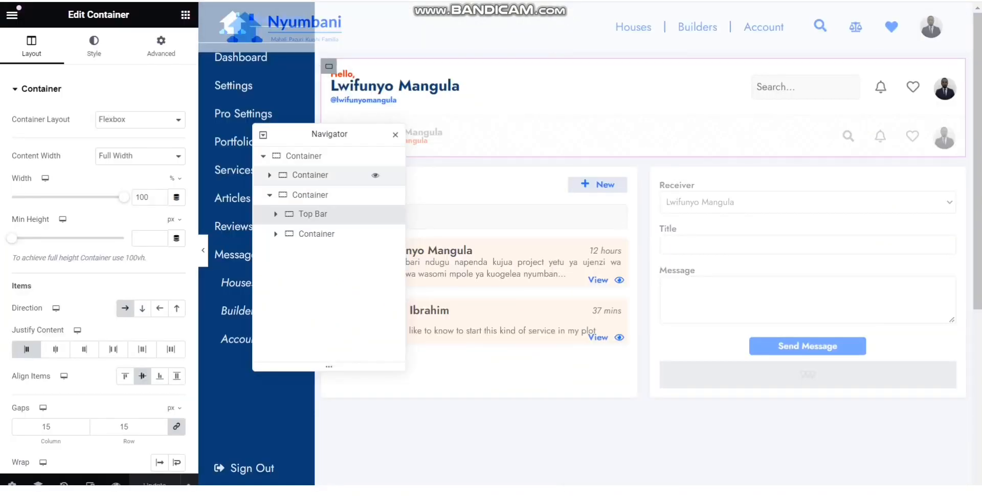
- Examine the container below the Top Bar, its two columns and the Listing Grid showing the messages
click(317, 235)
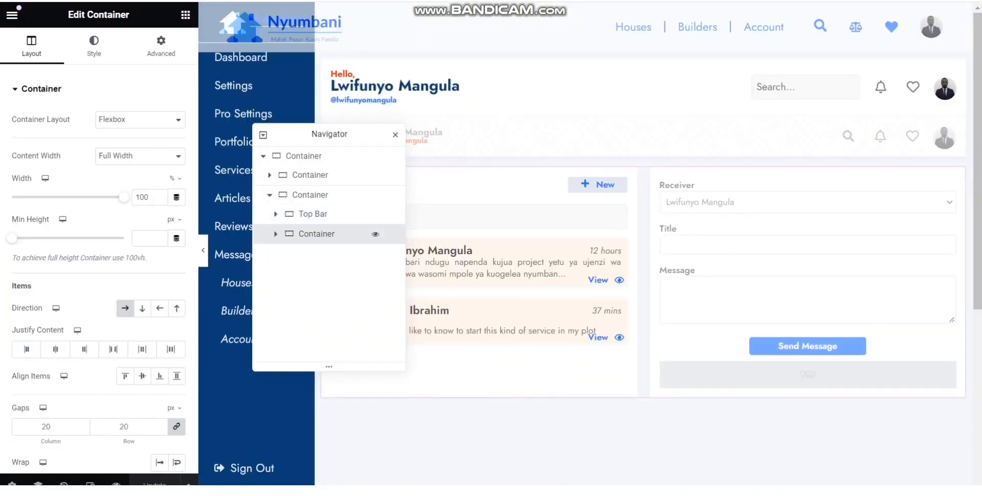
drag(329, 134, 183, 60)
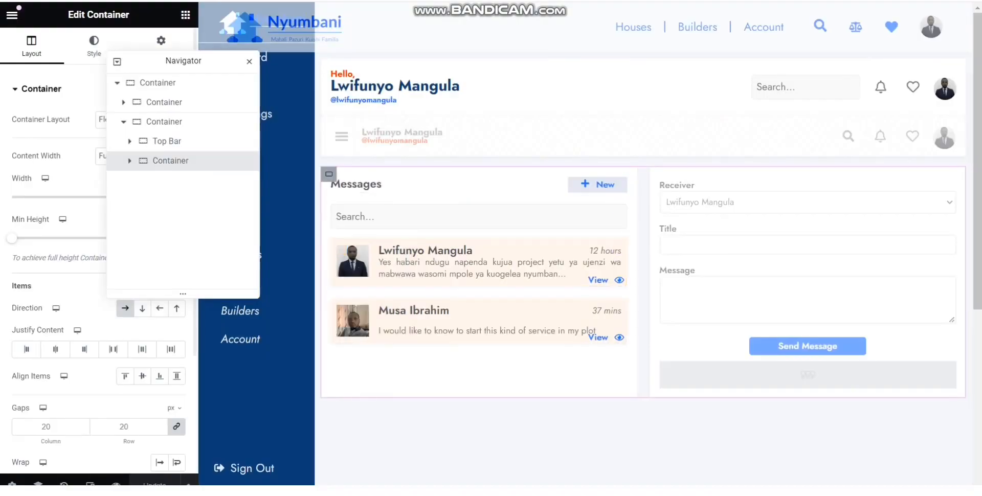
click(130, 160)
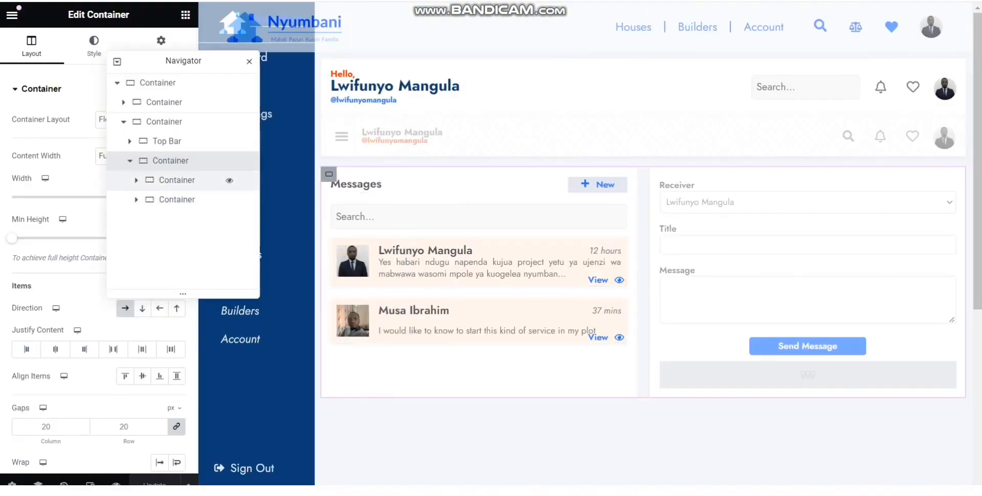
click(177, 180)
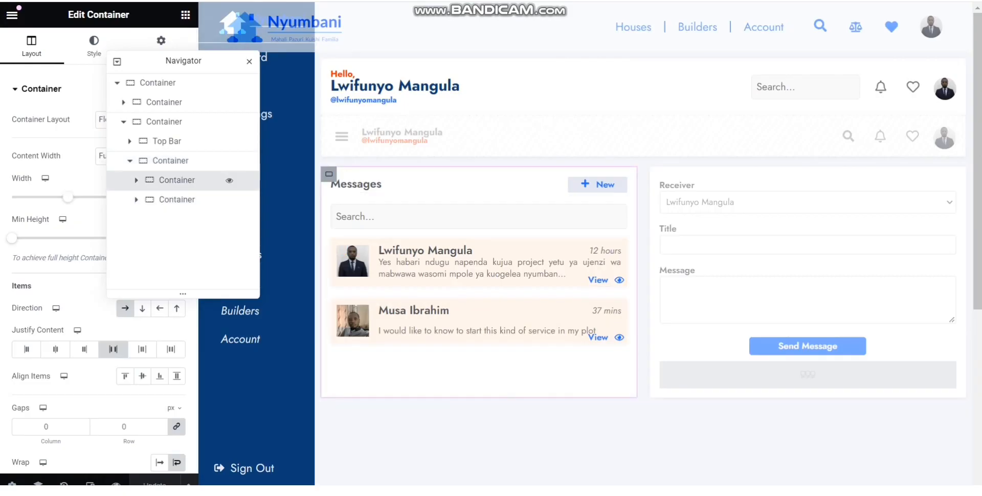
click(230, 200)
click(177, 181)
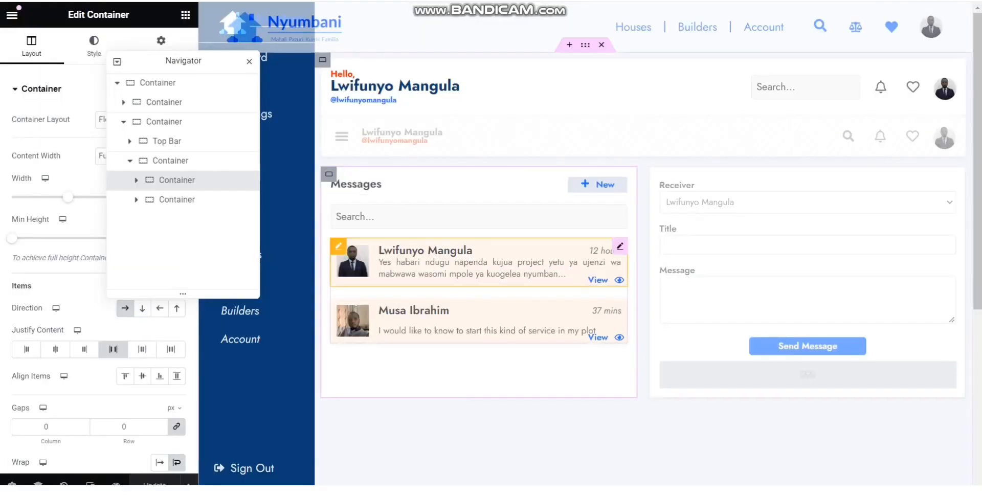
click(620, 246)
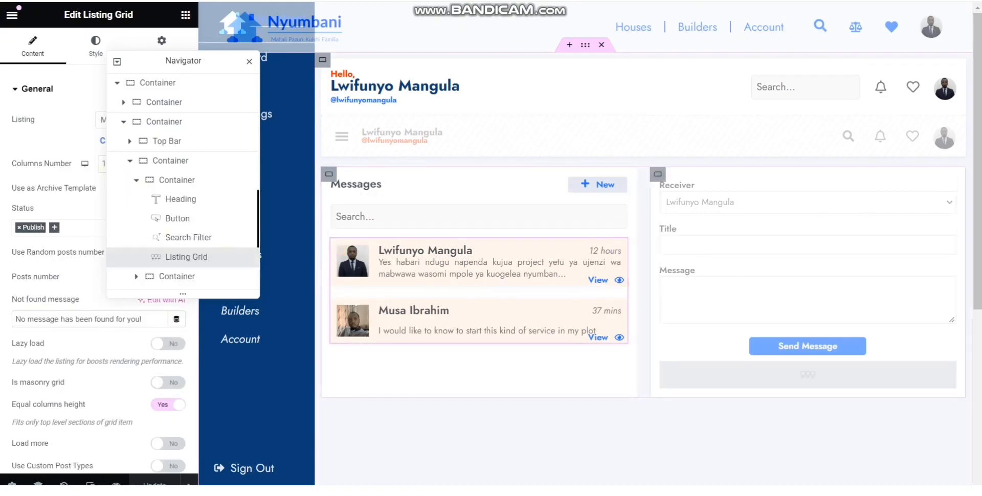
click(225, 277)
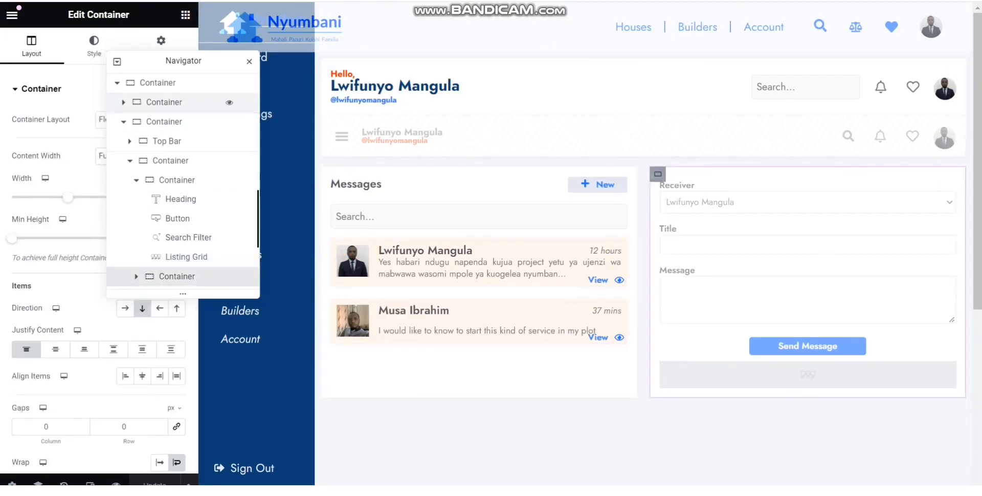
- Collapse the Navigator tree and expand only the containers leading to the column with the message form
drag(204, 60, 282, 52)
click(194, 53)
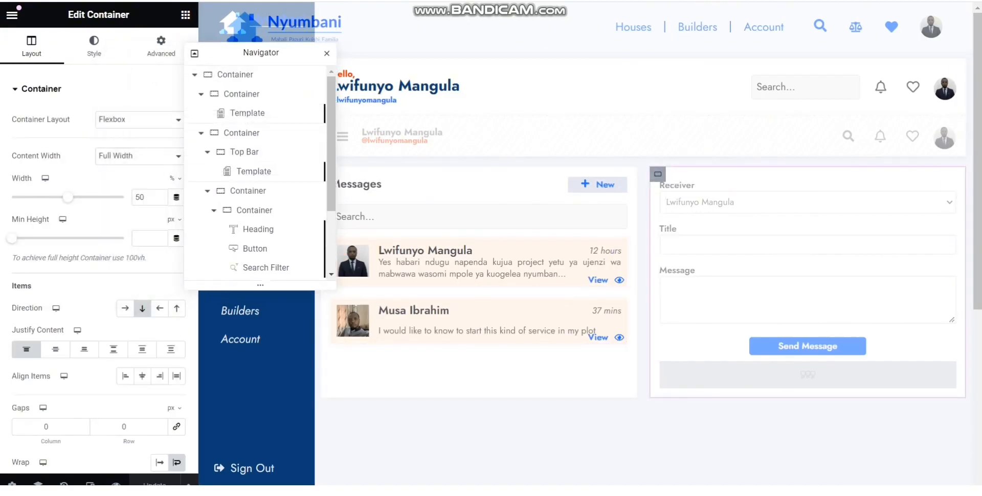
click(194, 53)
click(195, 75)
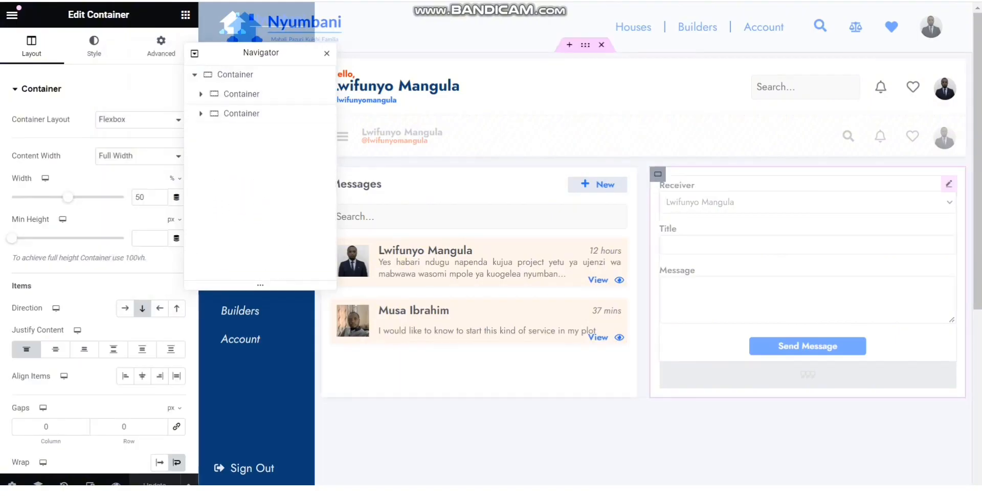
click(241, 113)
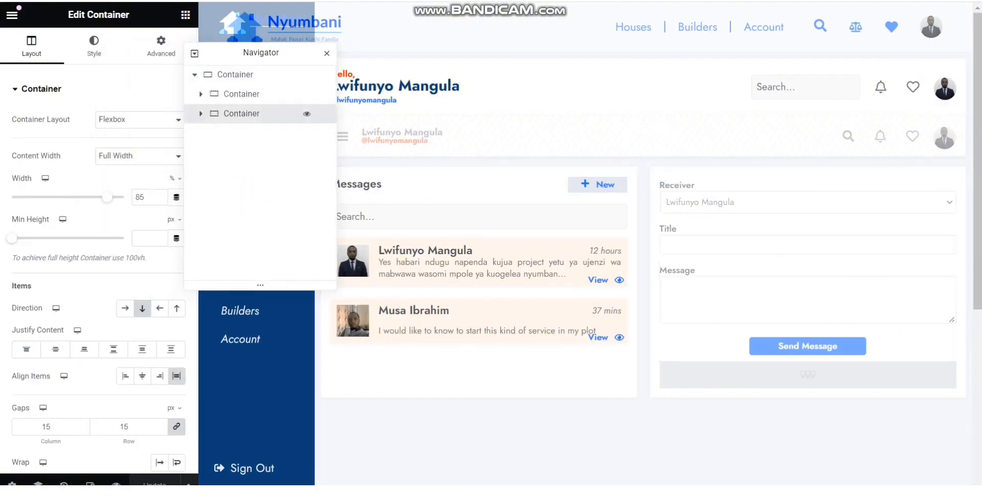
click(201, 114)
click(208, 153)
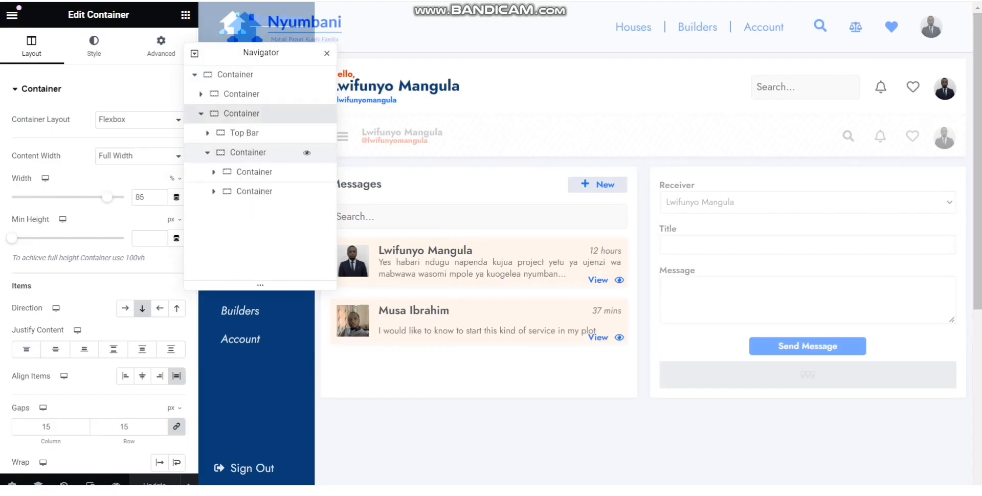
click(255, 192)
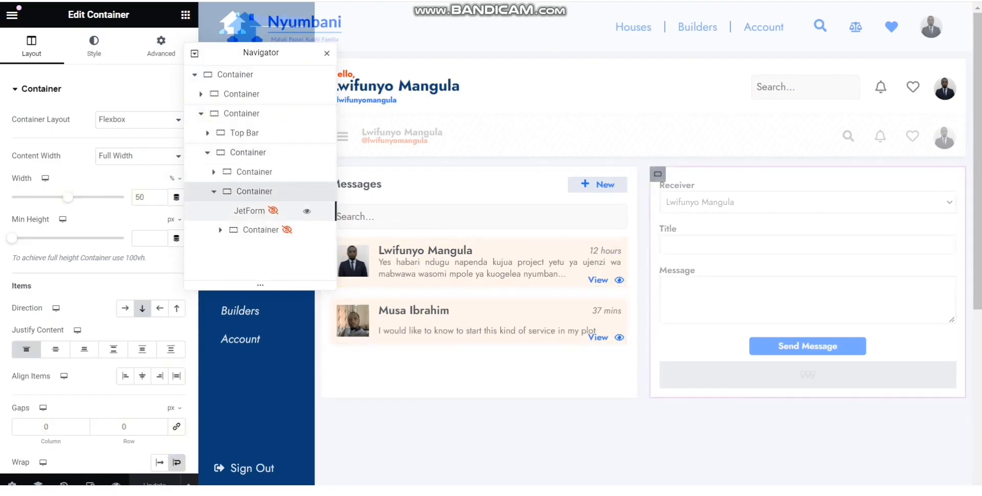
- Examine the Add Message JetForm settings and the Listing Grid inside the hidden container below the form
click(249, 211)
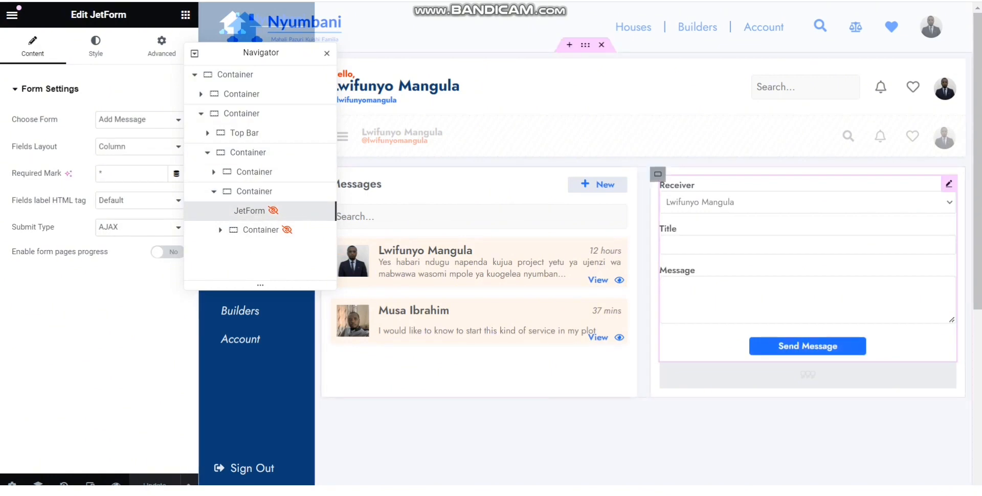
click(261, 230)
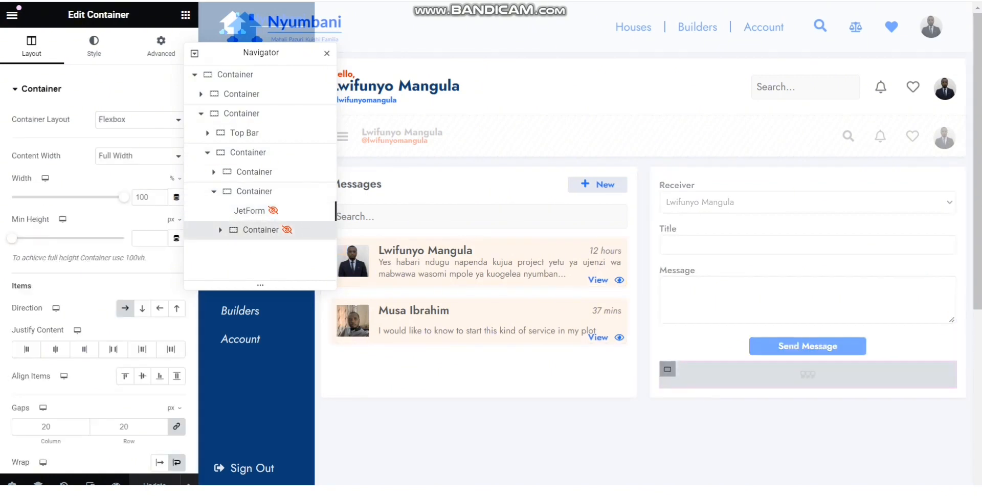
click(221, 230)
click(270, 250)
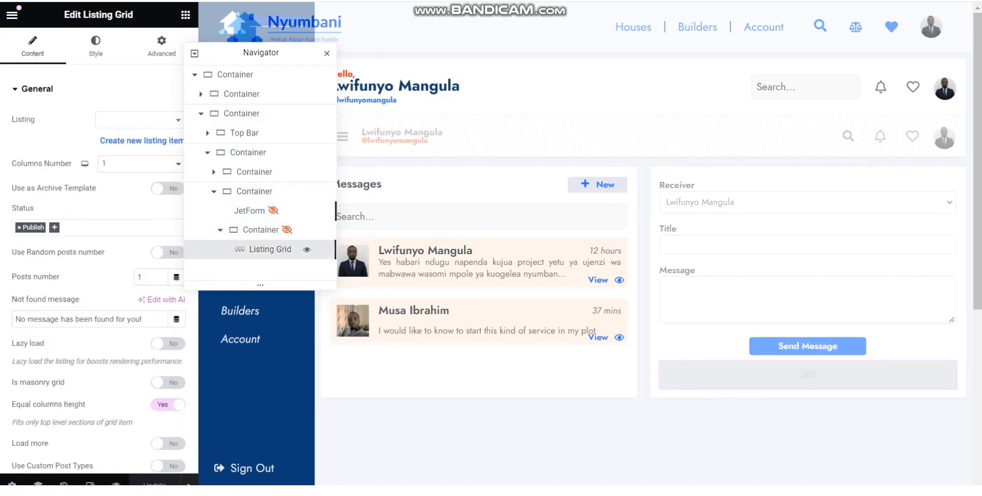
click(250, 211)
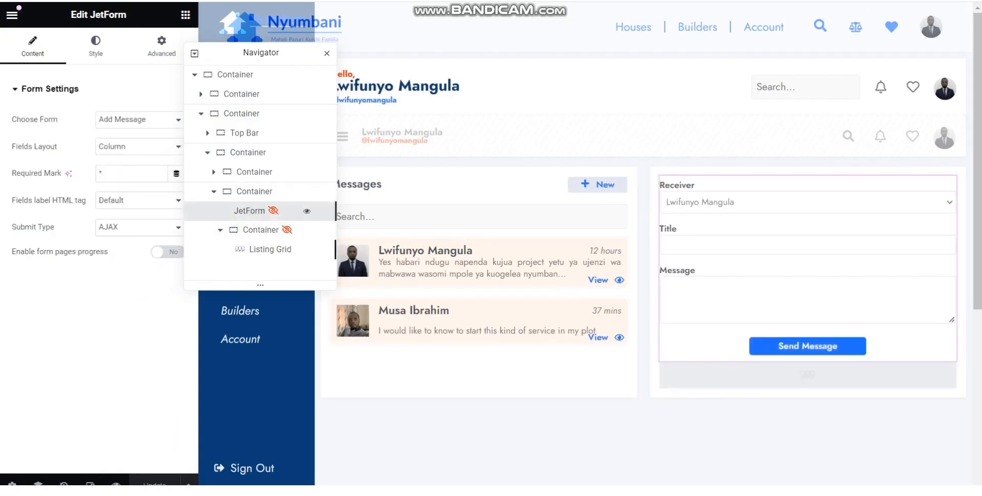
- Examine the JetForm's Dynamic Visibility settings and the query variable macro used by its first Exists condition
click(273, 211)
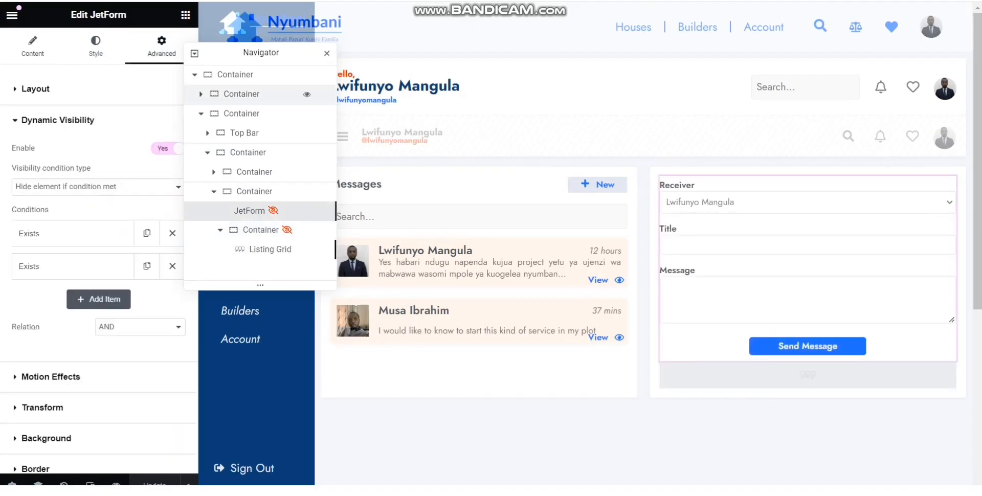
drag(276, 52, 435, 63)
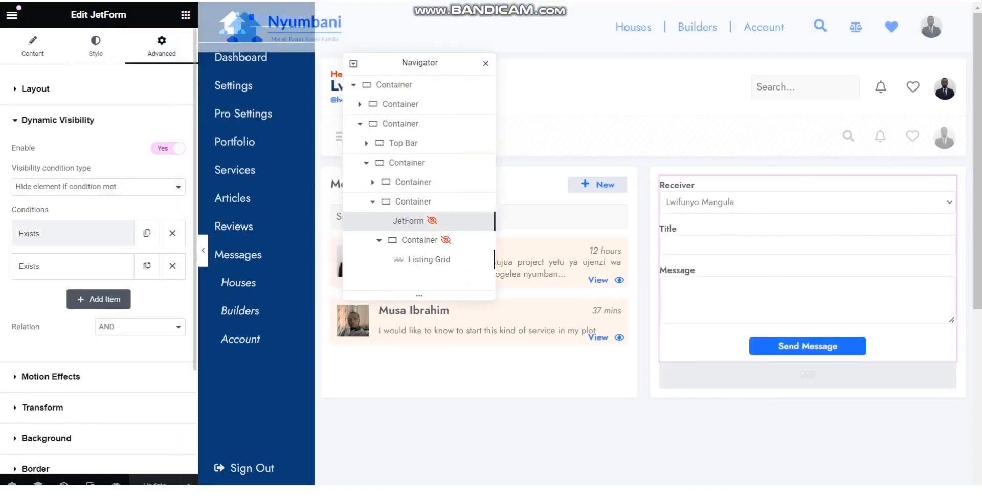
click(73, 233)
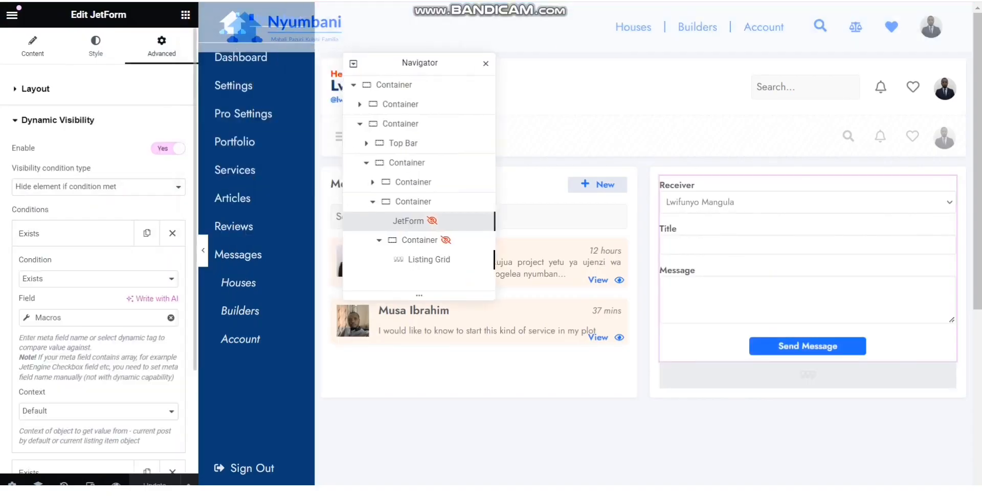
click(77, 318)
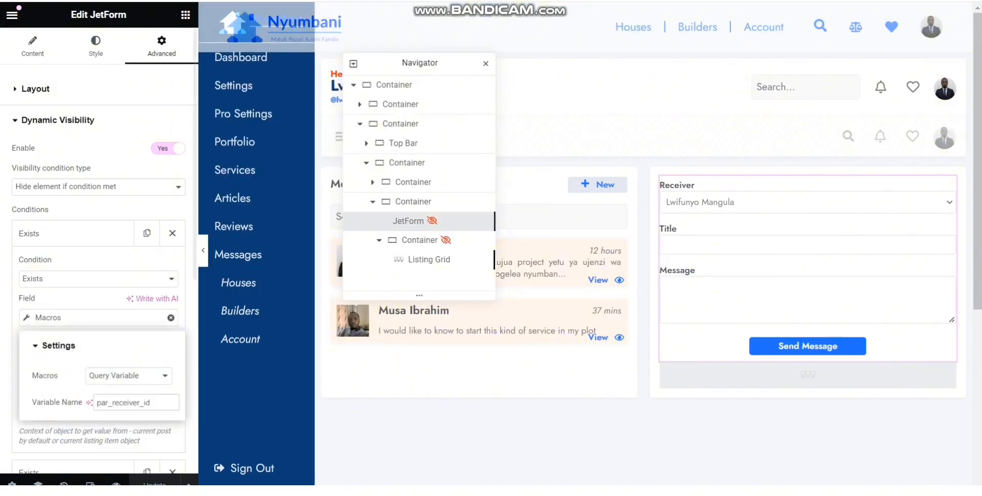
click(72, 233)
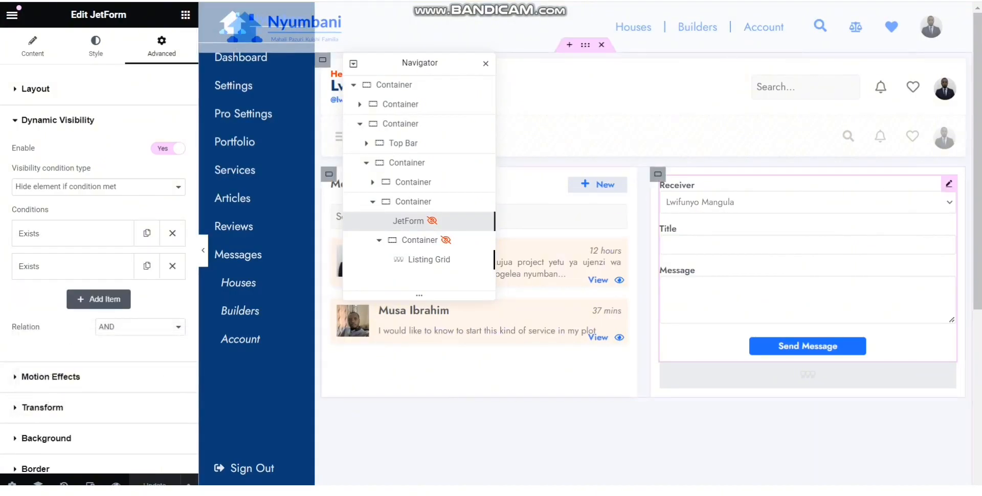
- Examine the query variable names used by the JetForm's two Exists visibility conditions, for receiver and sender
click(72, 234)
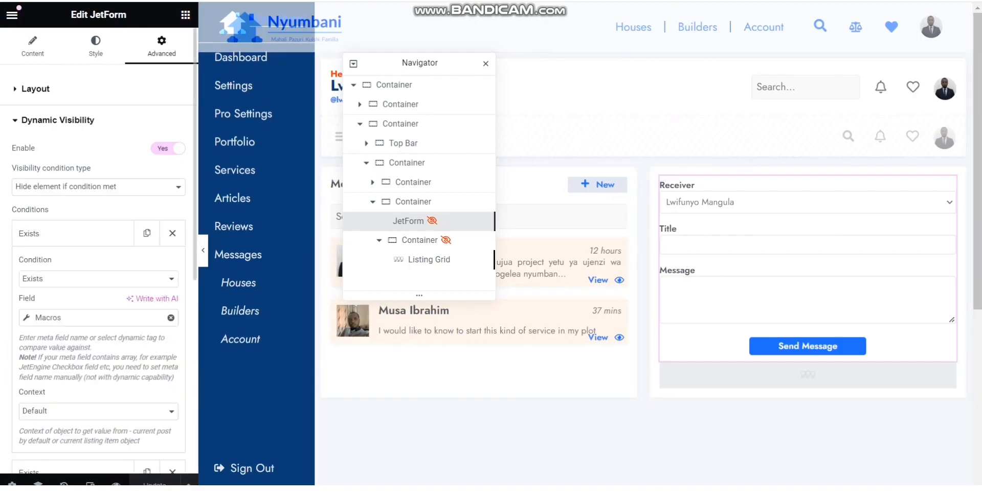
click(73, 318)
double_click(124, 403)
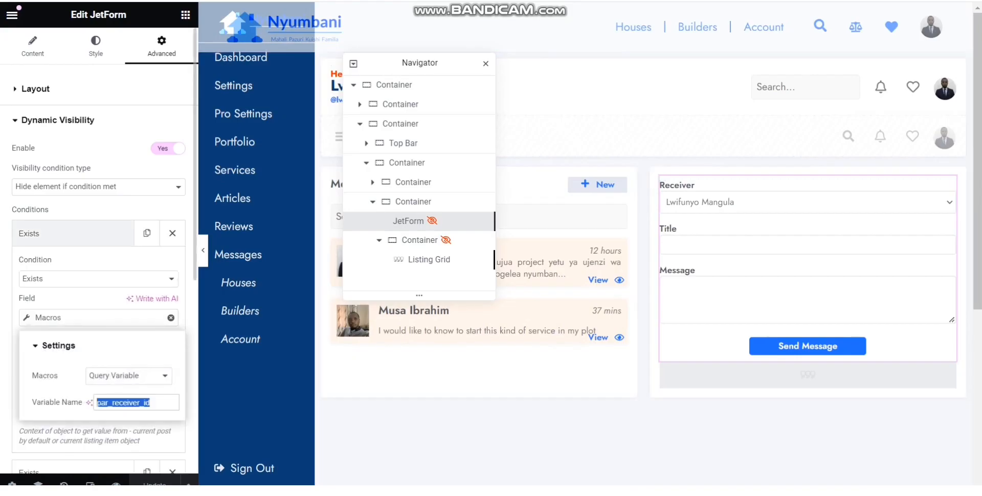
click(73, 234)
click(72, 266)
scroll(72, 287, down, 1)
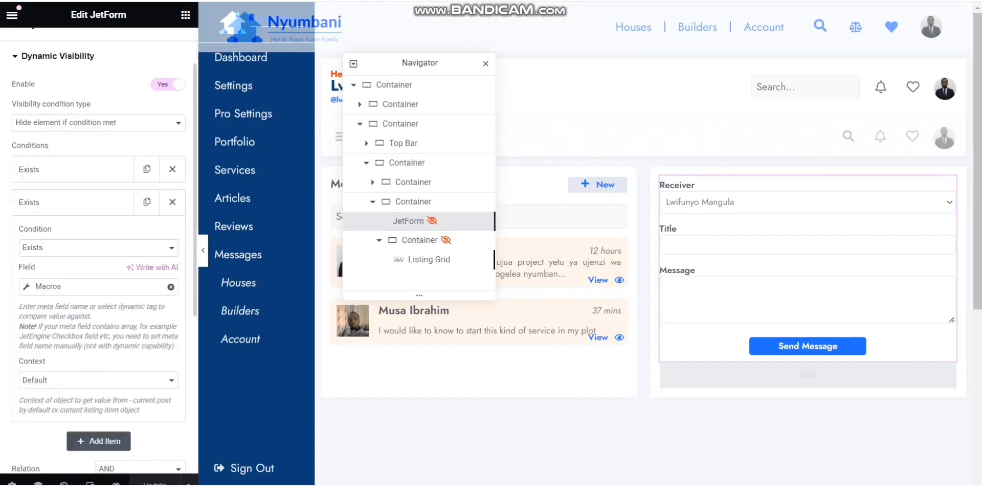
click(72, 287)
double_click(121, 372)
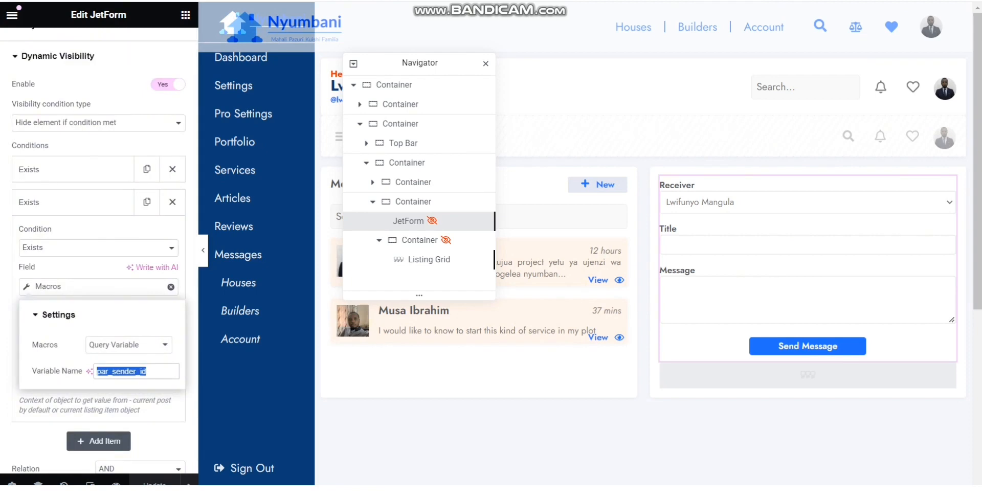
click(73, 170)
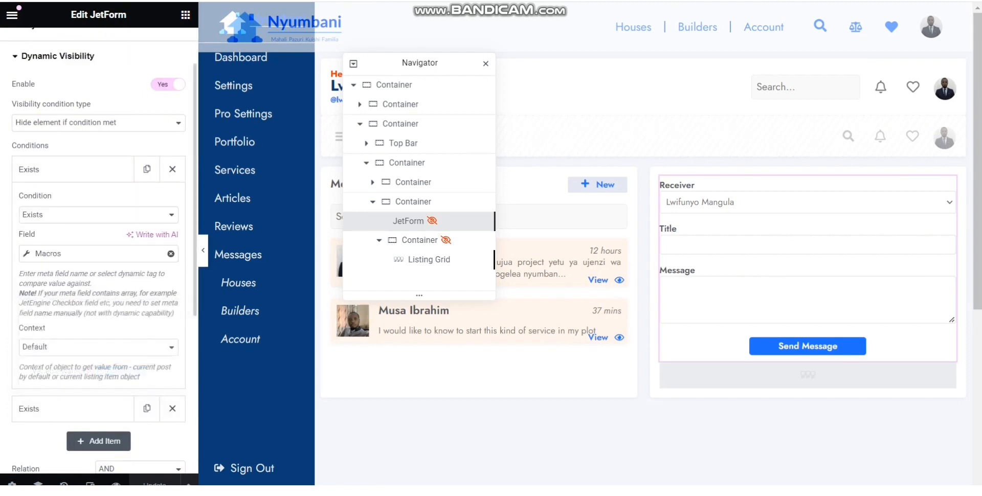
click(73, 254)
click(129, 339)
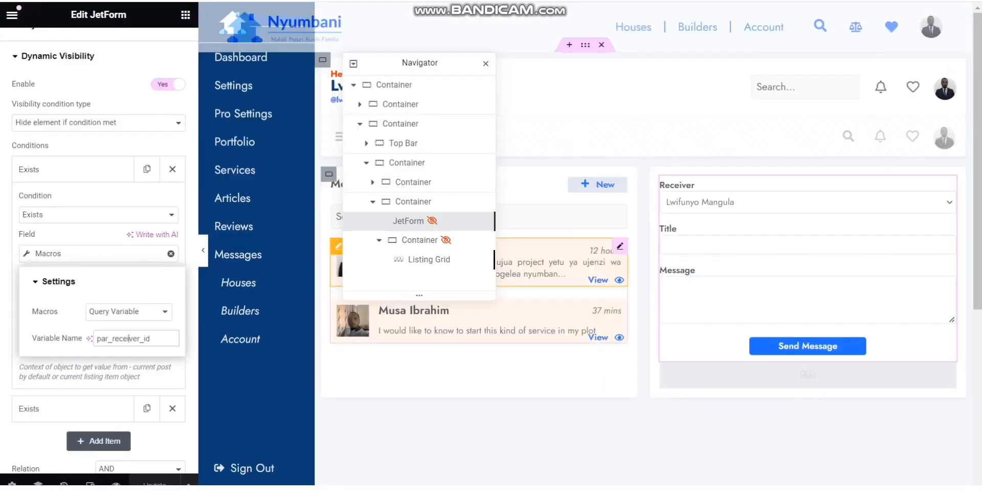
- Enter domain.com/user-account/messages/?thread_id=63&par_sender_id=2&par_receiver_id=159 in the form preview's Message field and highlight its sender and receiver parameters
click(808, 300)
text(/user-account/messages/?thread_id=63&par_sender_id=2&par_receiver_id=159)
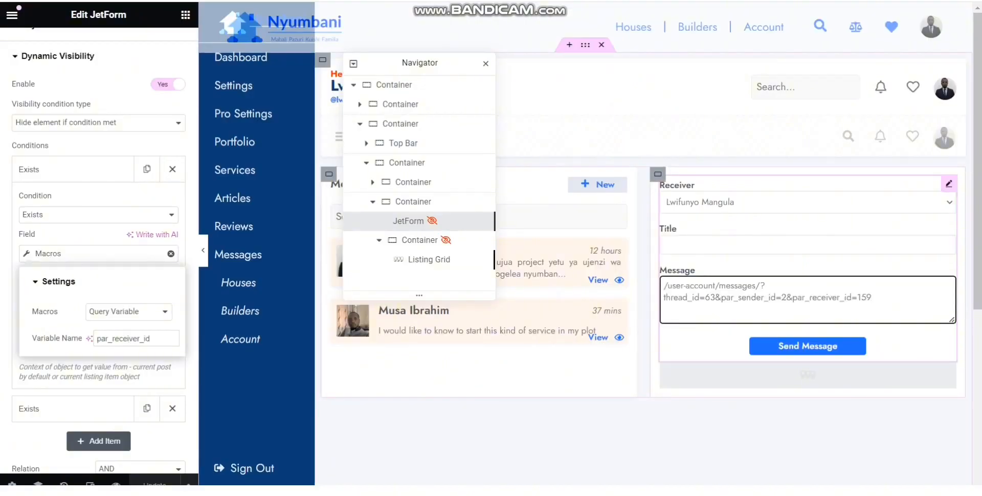
text(domain.com)
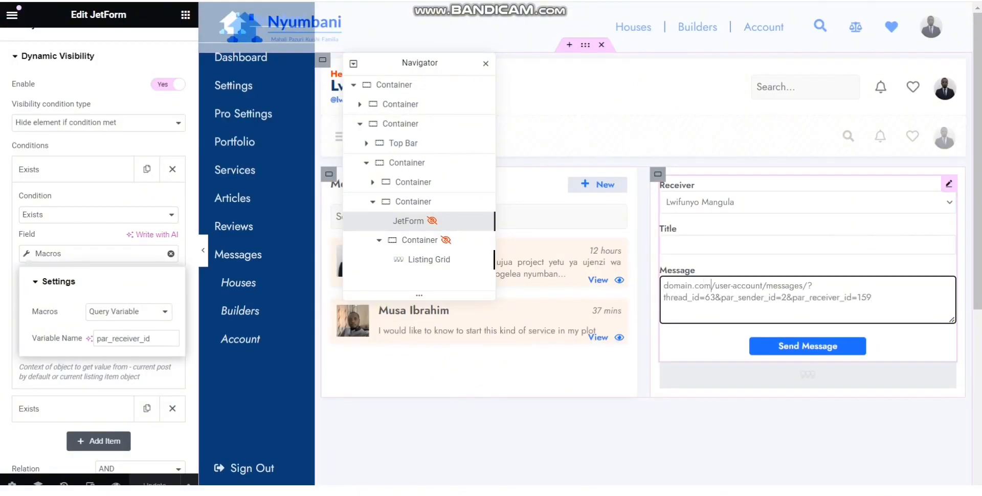
click(798, 432)
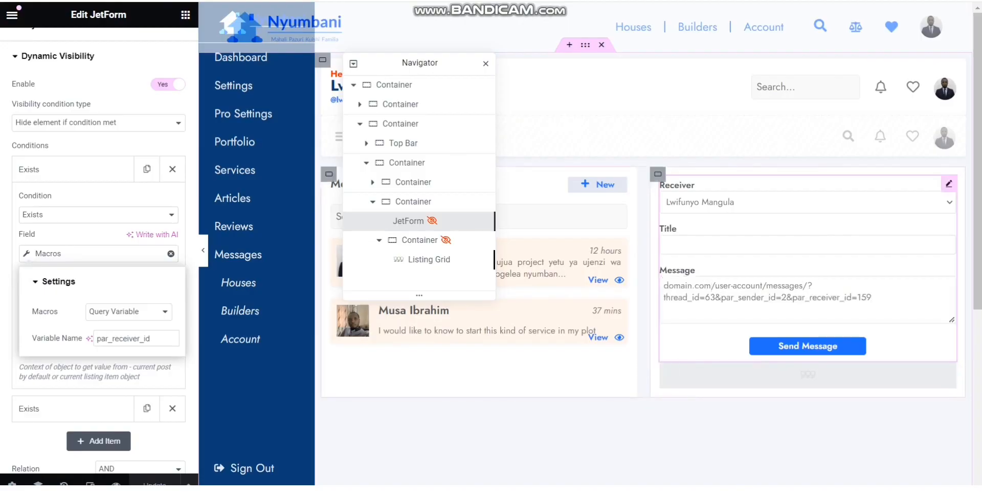
drag(726, 298, 852, 298)
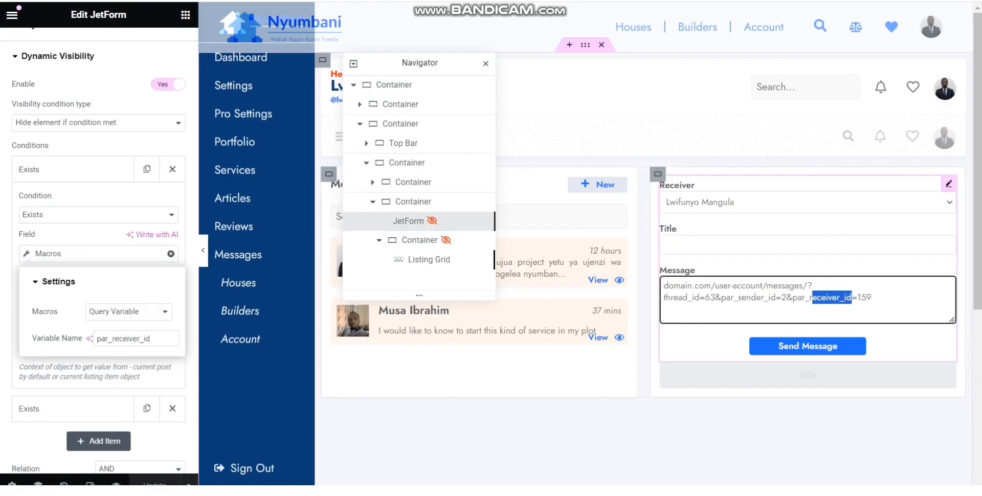
- Examine the Dynamic Visibility settings of the Listing Grid below the message form
click(808, 376)
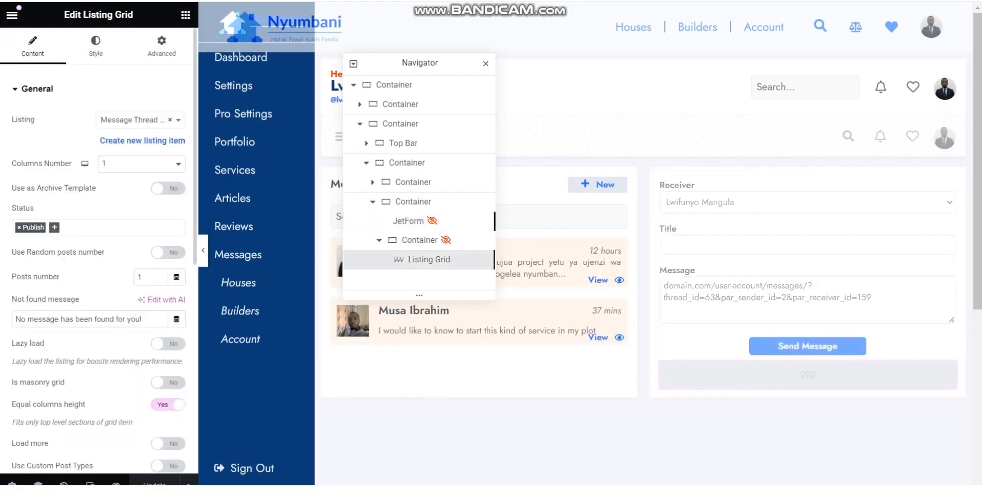
click(162, 46)
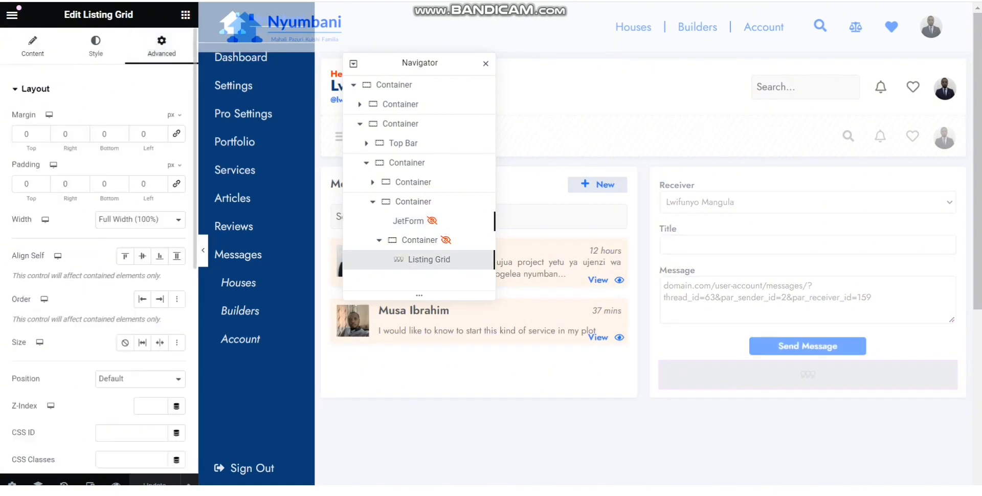
scroll(161, 183, down, 10)
click(57, 133)
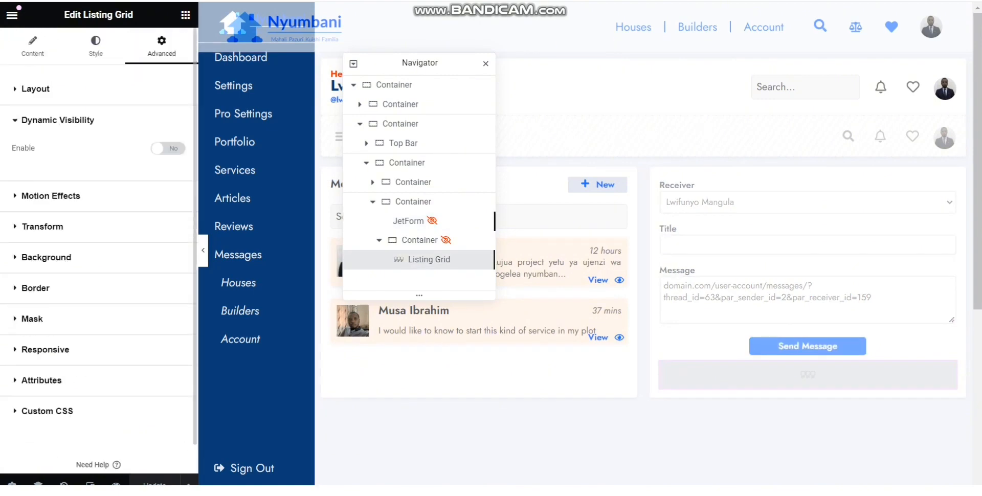
- Examine the first Exists visibility condition of the Listing Grid's parent container and compare its variable with thread_id in the sample URL
click(463, 240)
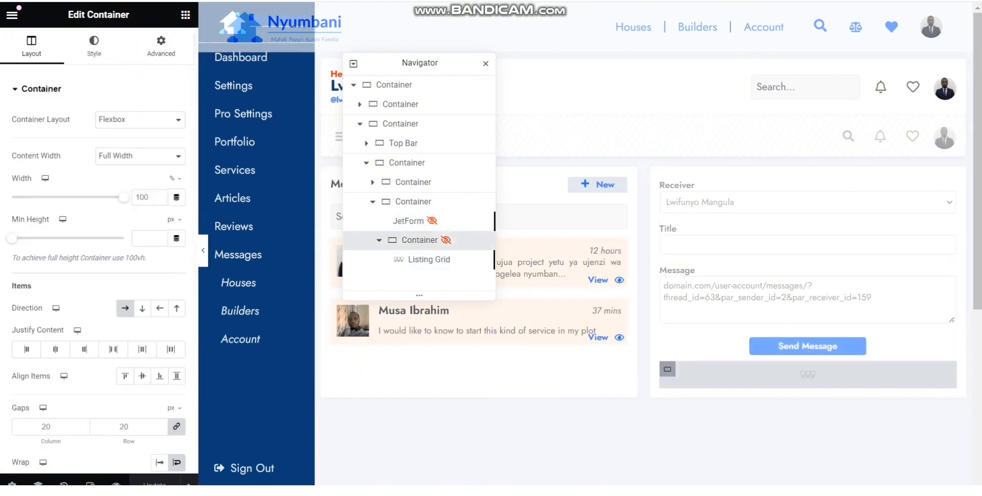
scroll(118, 230, down, 4)
scroll(117, 231, up, 4)
click(161, 46)
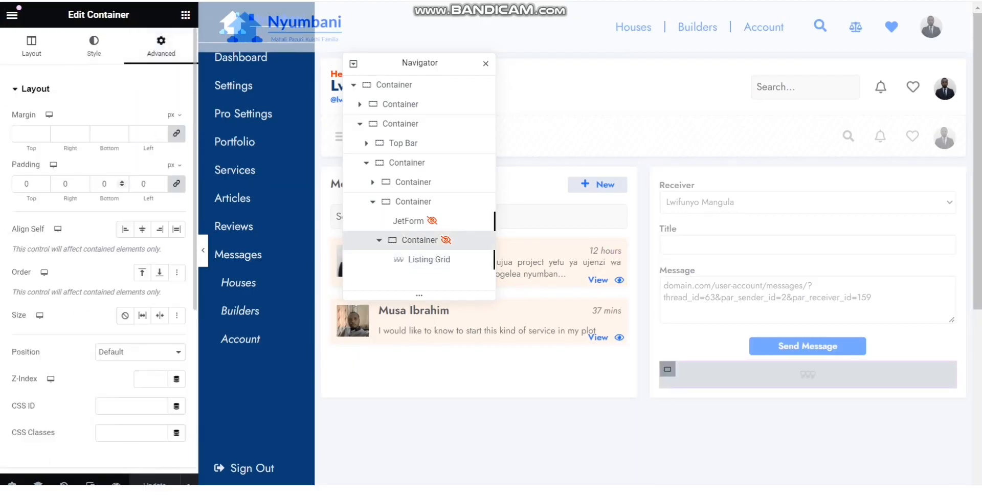
scroll(97, 255, down, 5)
click(57, 224)
click(31, 234)
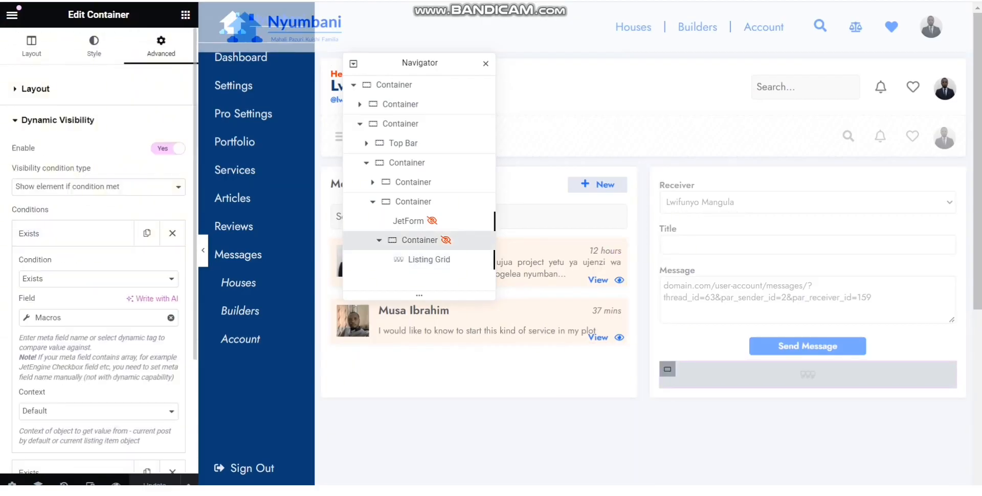
click(67, 317)
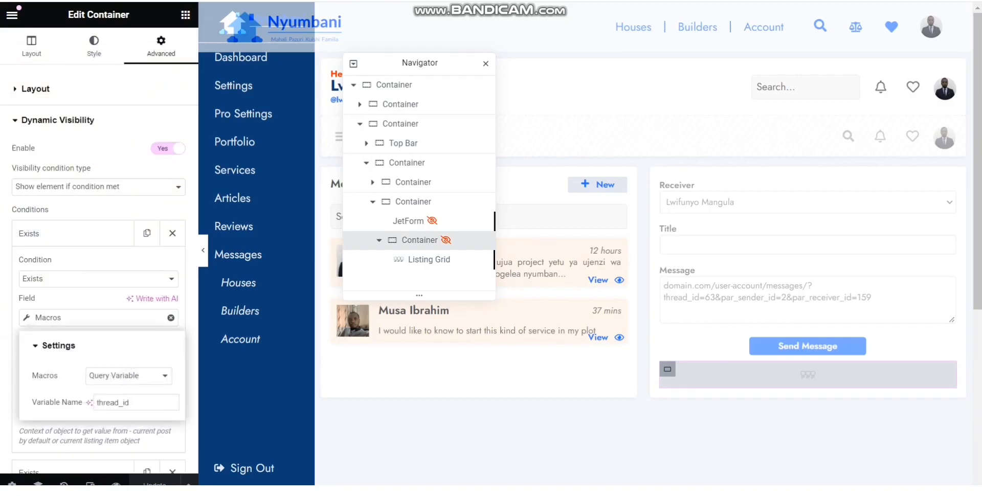
double_click(128, 403)
click(741, 285)
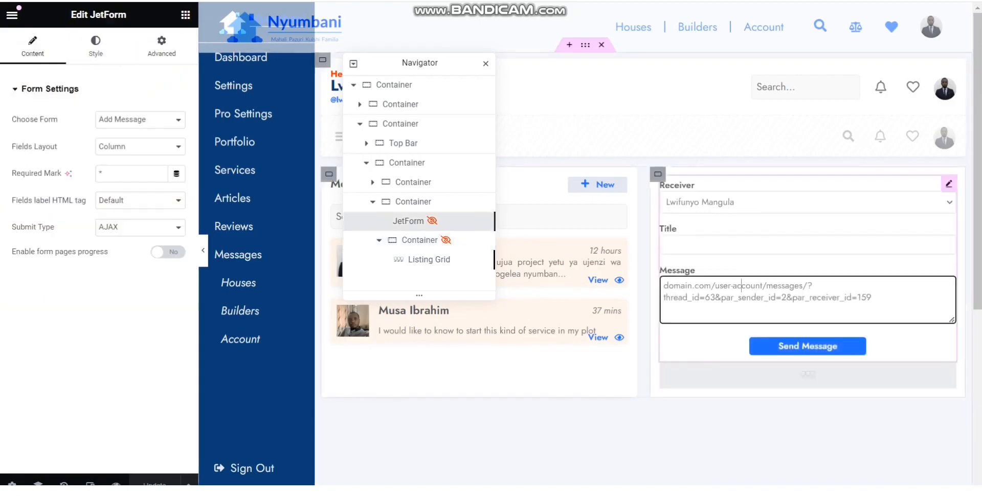
drag(715, 297, 670, 297)
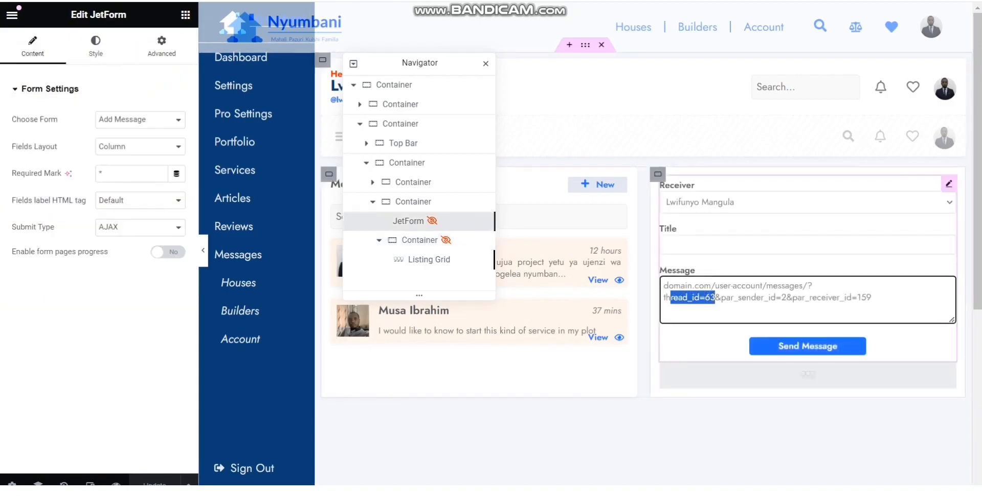
- Examine the query variable names in the second and third Exists conditions of the Listing Grid's parent container
click(161, 46)
scroll(102, 255, down, 3)
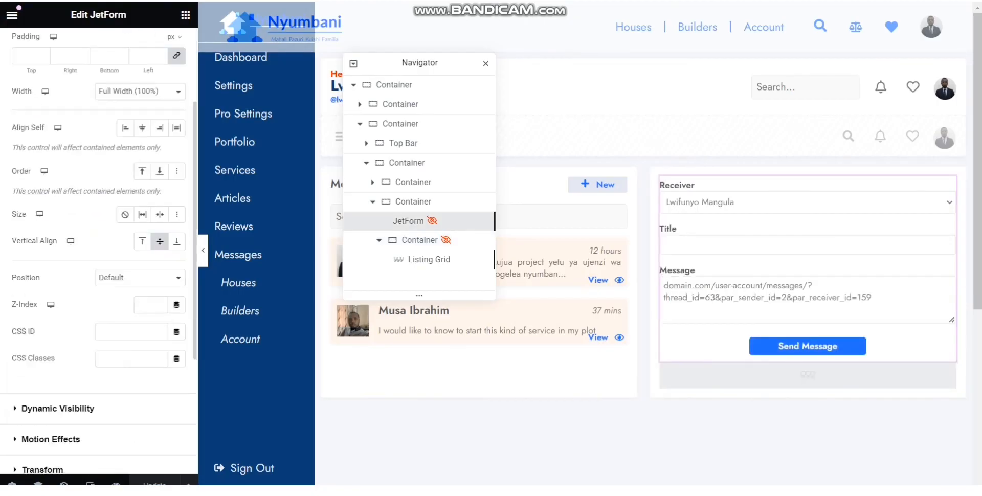
scroll(103, 256, down, 3)
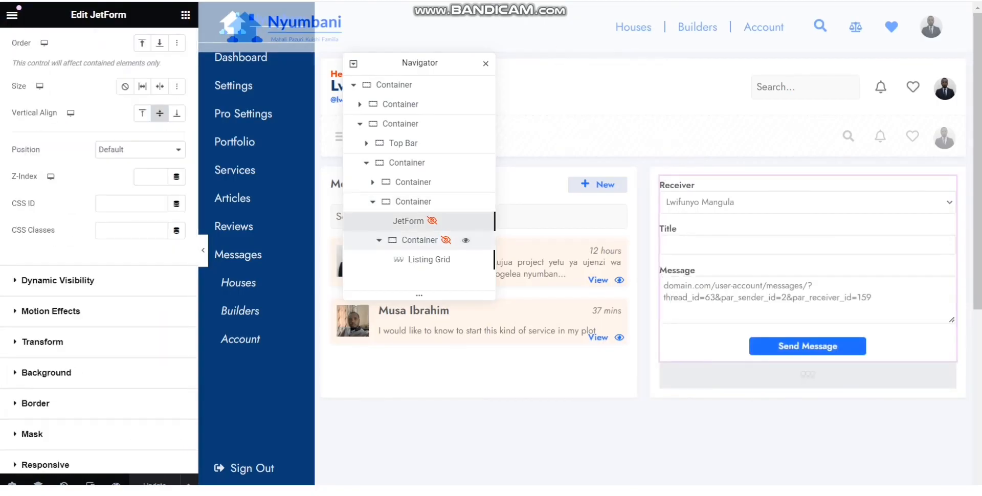
click(420, 240)
scroll(118, 266, down, 4)
click(57, 288)
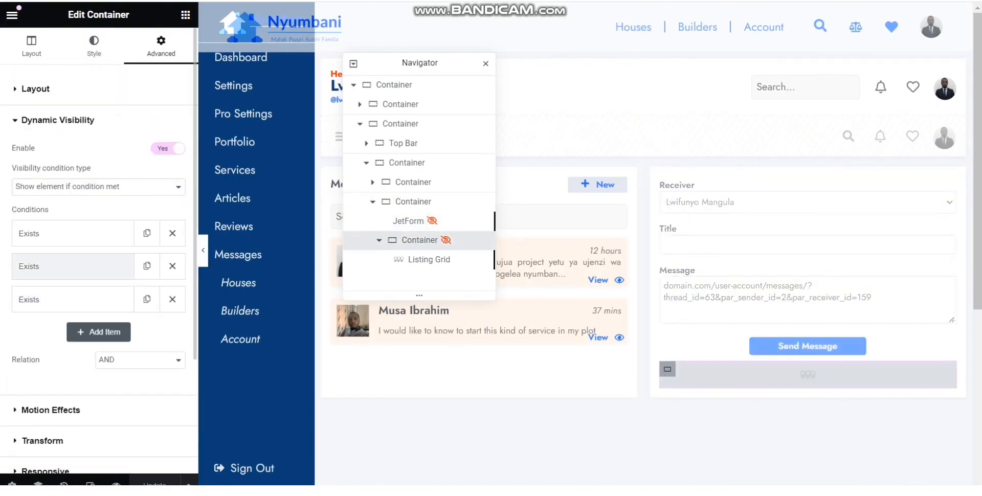
click(71, 266)
click(71, 351)
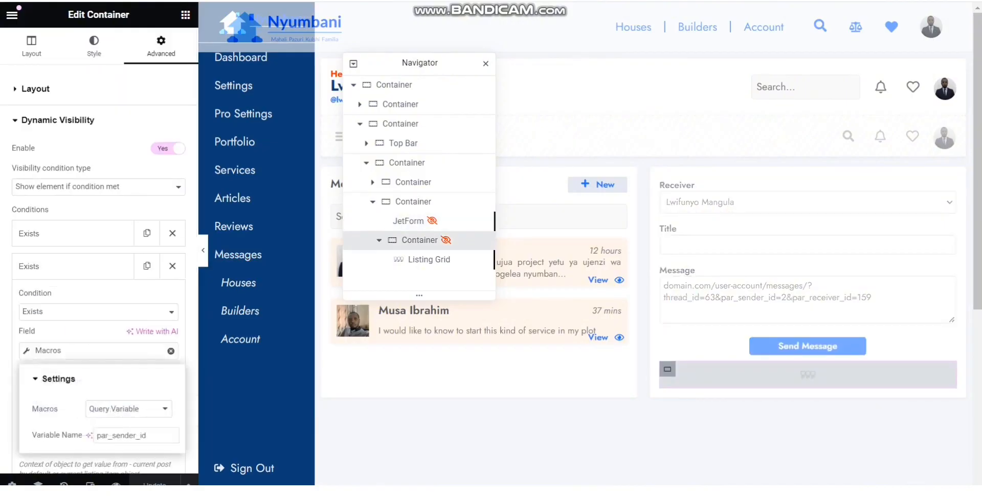
double_click(122, 436)
click(72, 266)
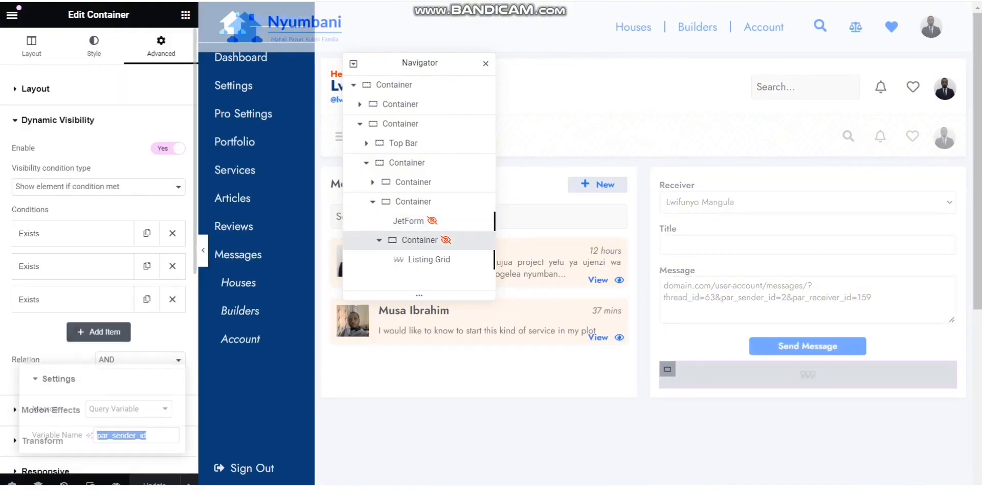
click(71, 299)
click(72, 383)
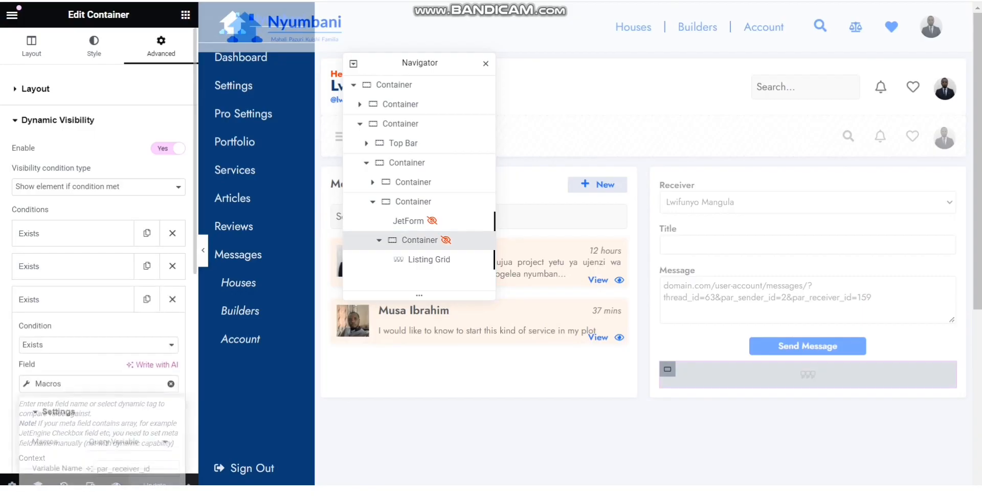
click(123, 469)
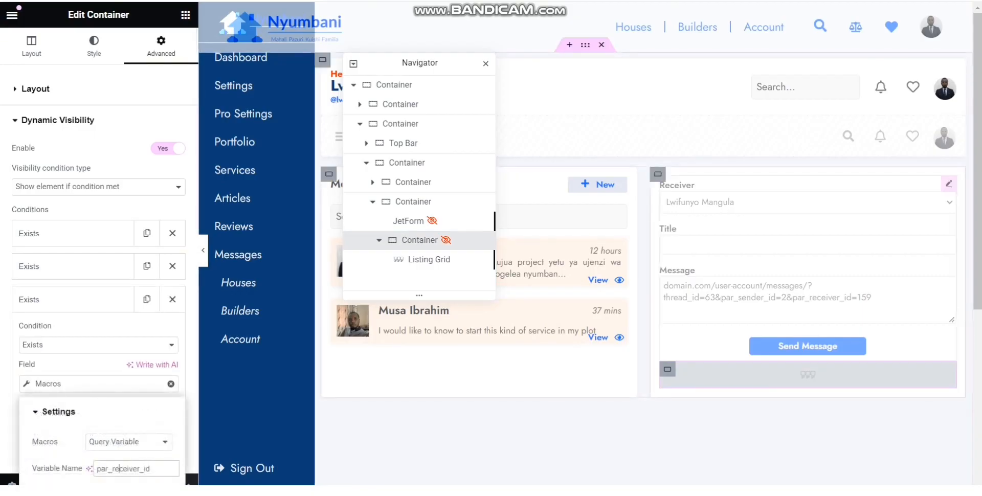
- Review the Listing Grid, the JetForm and the hidden container in turn in the page structure
click(429, 259)
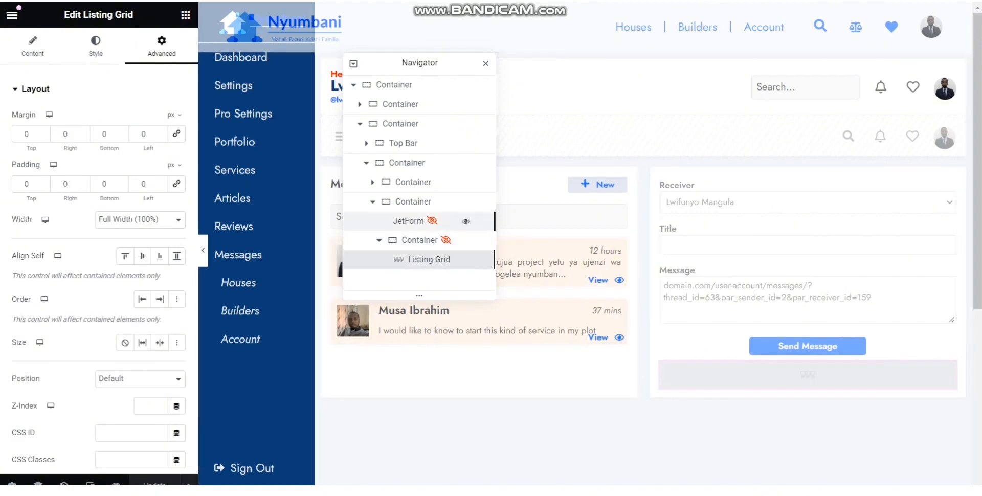
click(419, 221)
click(428, 240)
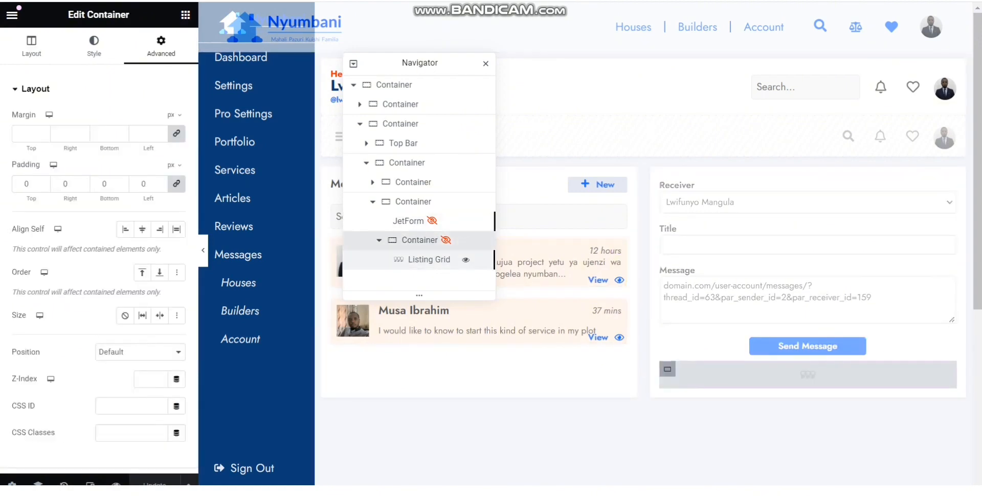
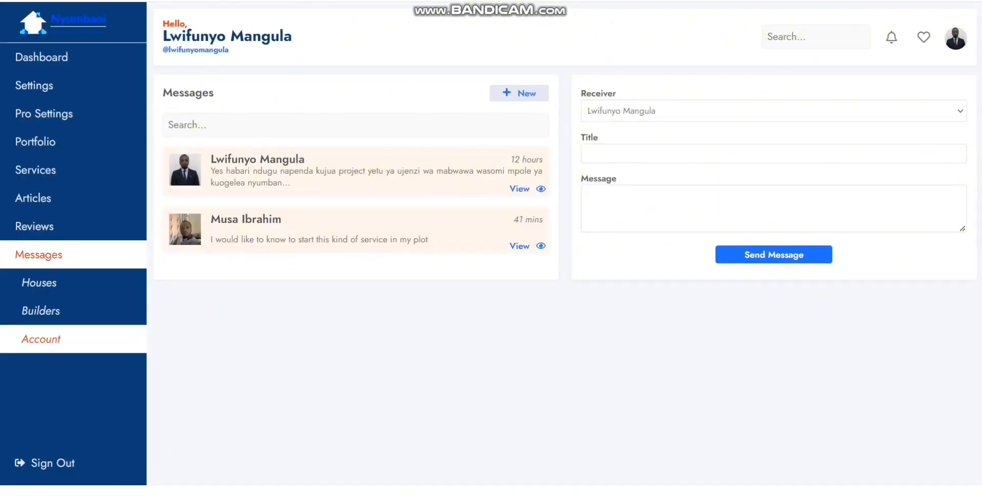
- Switch to the live Messages page without an open thread and enter domain.com/user-account/messages/ in the new message form's Message field
click(773, 208)
text(/user-account/messages/)
click(587, 194)
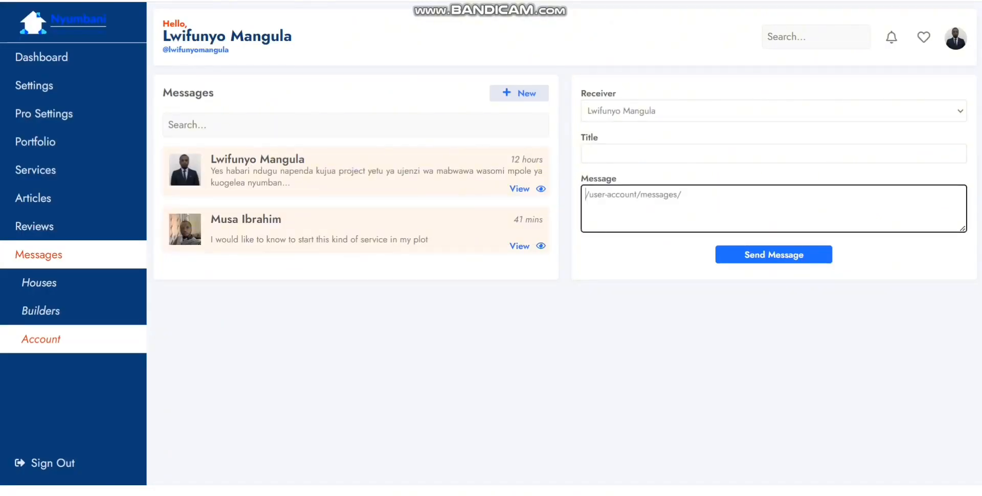
text(domain.com)
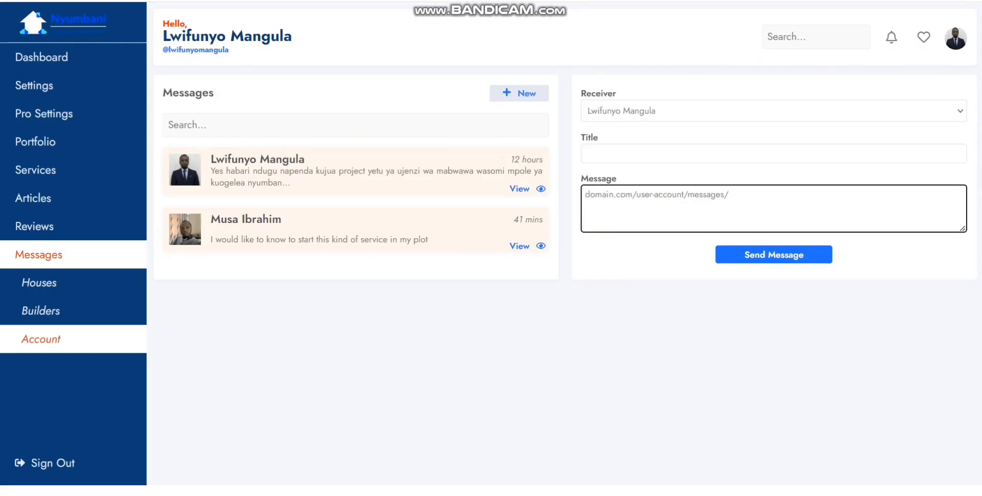
click(773, 327)
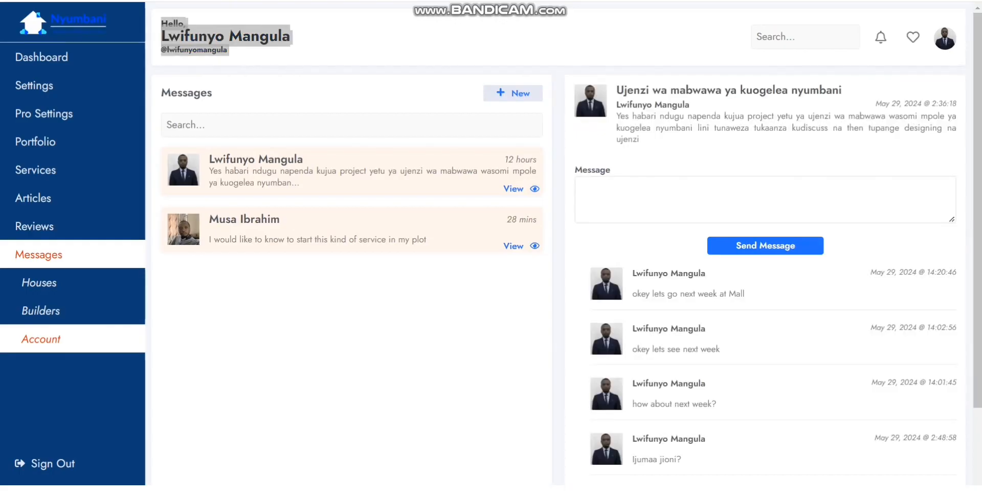
- On the live thread page, enter /user-account/messages/?thread_id=63&par_sender_id=2&par_receiver_id=159 in the reply's Message field and highlight its parameters
click(765, 199)
text(/user-account/messages/?thread_id=63&par_sender_id=2&par_receiver_id=159)
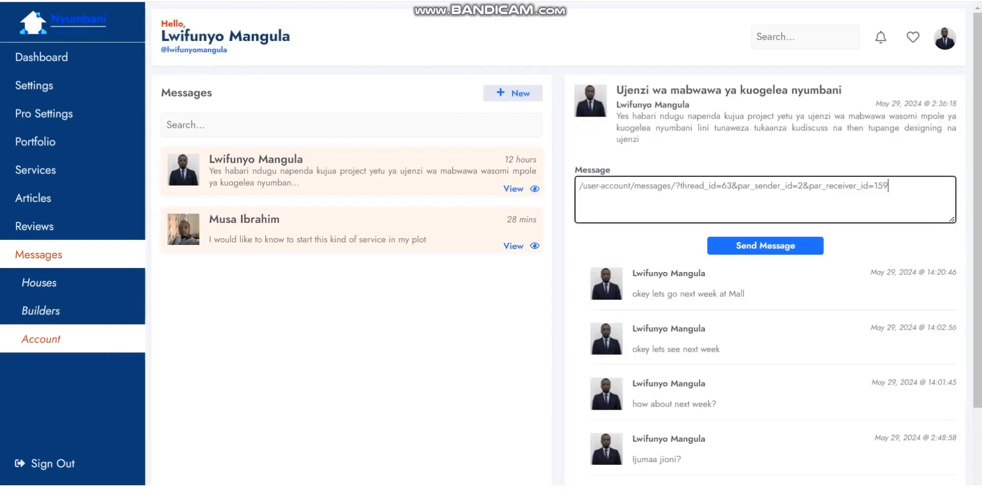
drag(698, 186, 874, 186)
click(798, 186)
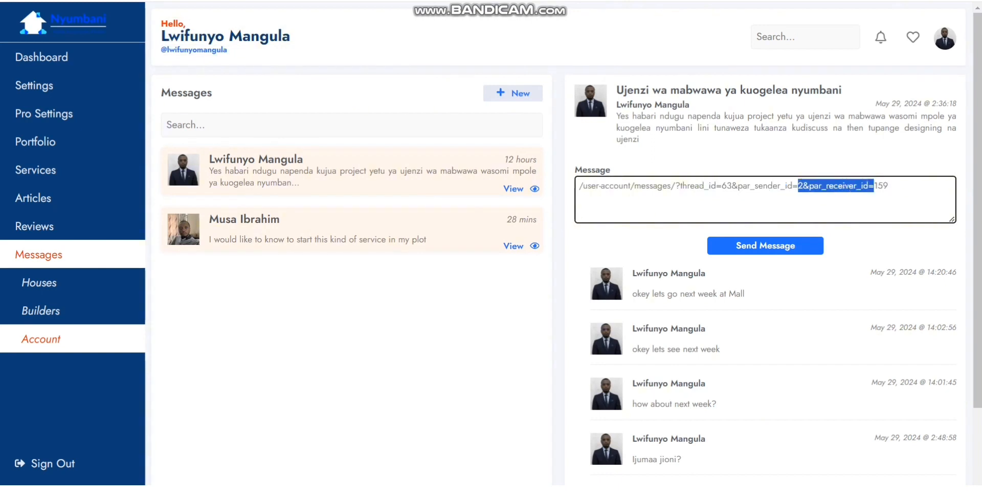
click(824, 187)
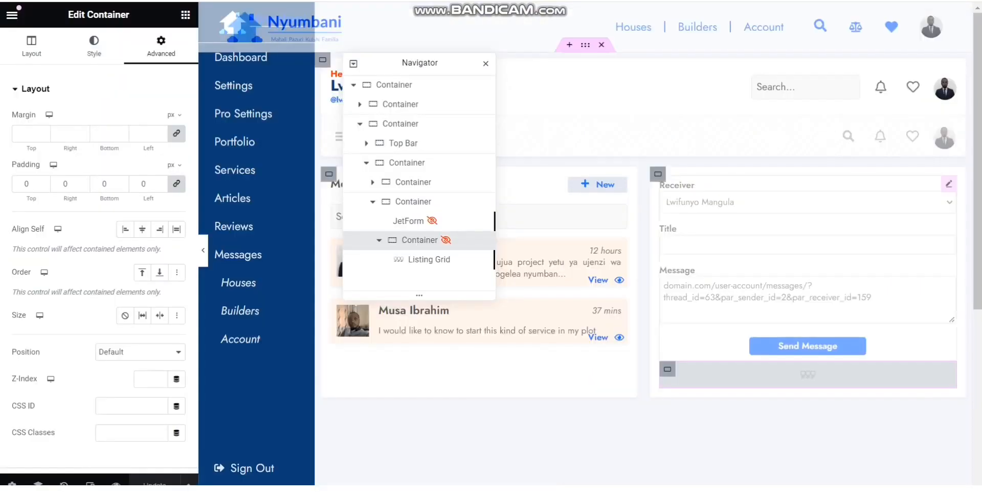
- Inspect the thread listing template's structure, its HTML widget and the shortcode behind the sender avatar heading
click(429, 260)
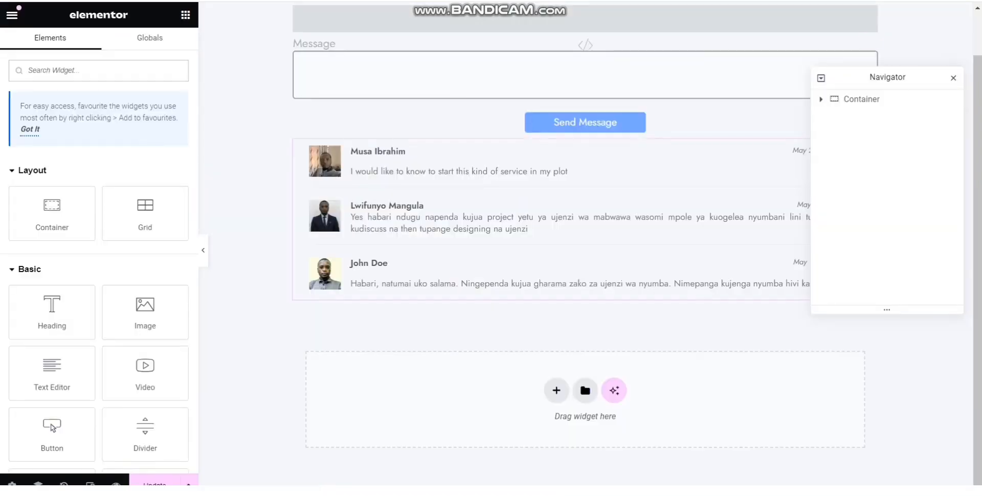
scroll(585, 245, up, 1)
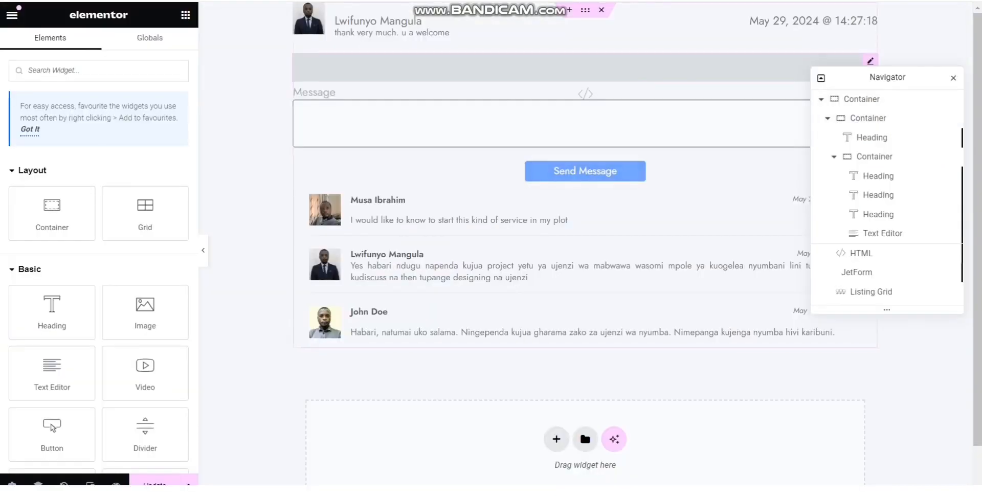
click(585, 67)
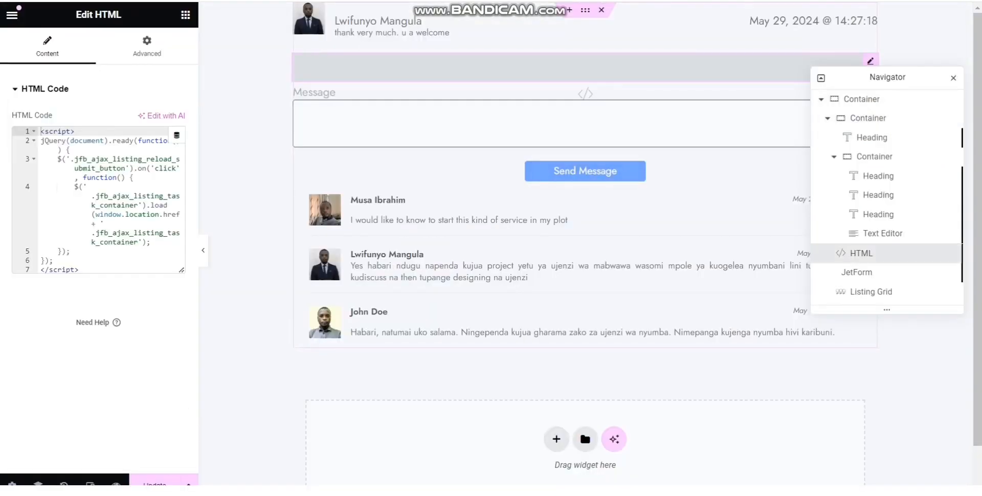
click(276, 161)
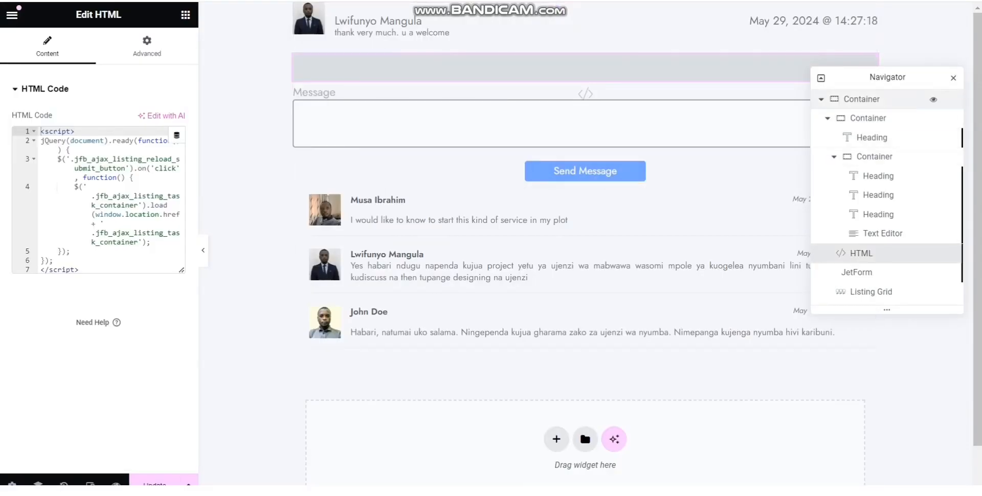
click(872, 137)
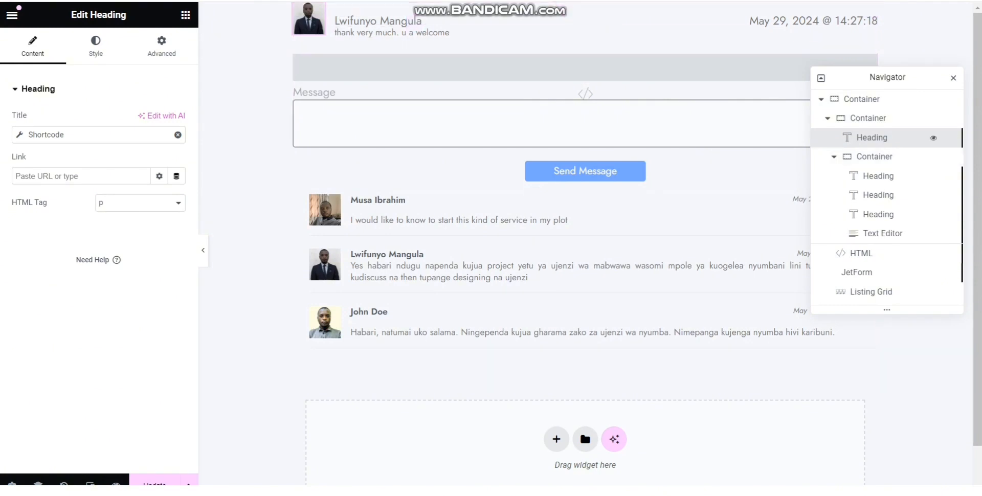
click(62, 135)
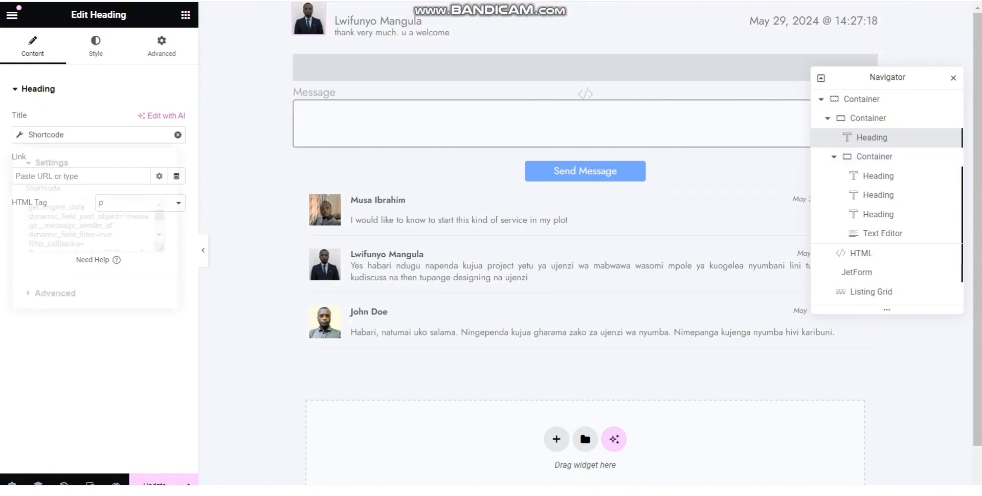
click(103, 358)
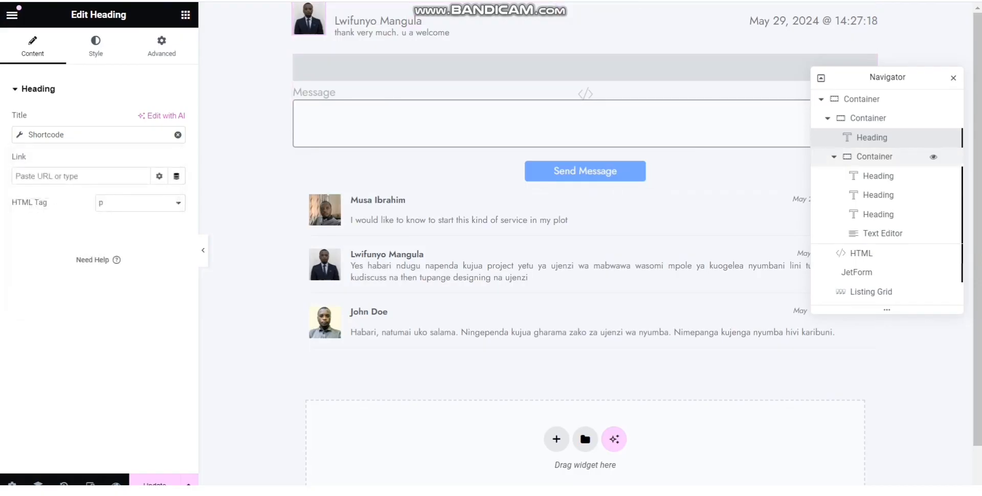
- Check the nested container and which custom content type field supplies the title of its first heading
click(875, 157)
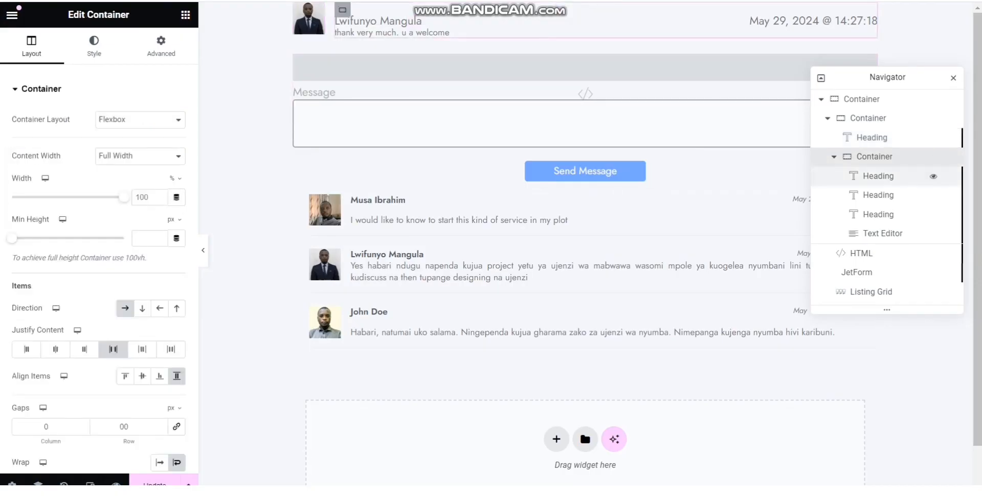
click(879, 176)
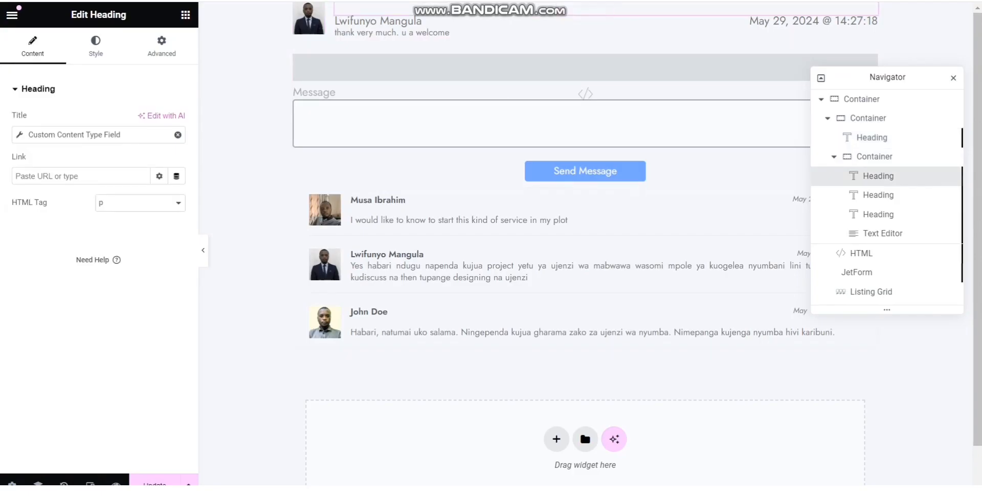
click(74, 135)
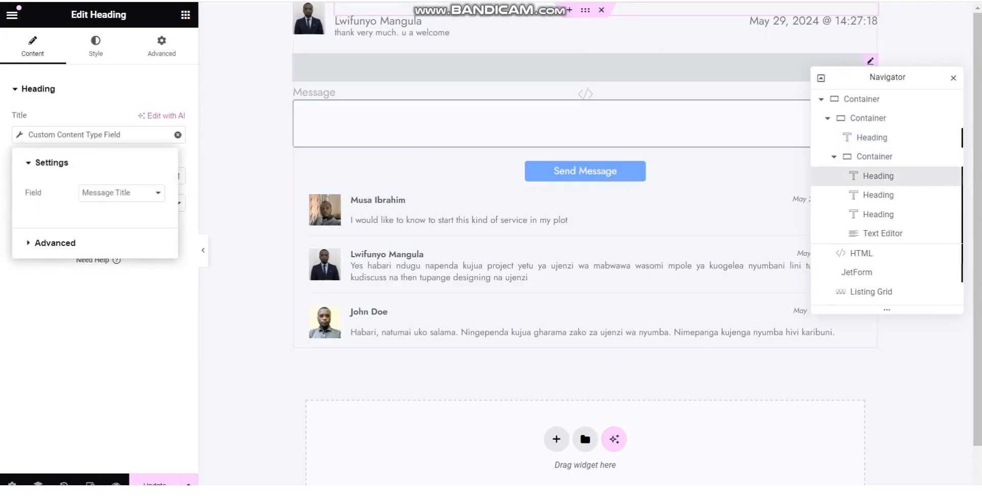
click(101, 296)
- Review the sender name and date headings, then highlight the message__message_details field in the Text Editor's shortcode
click(879, 195)
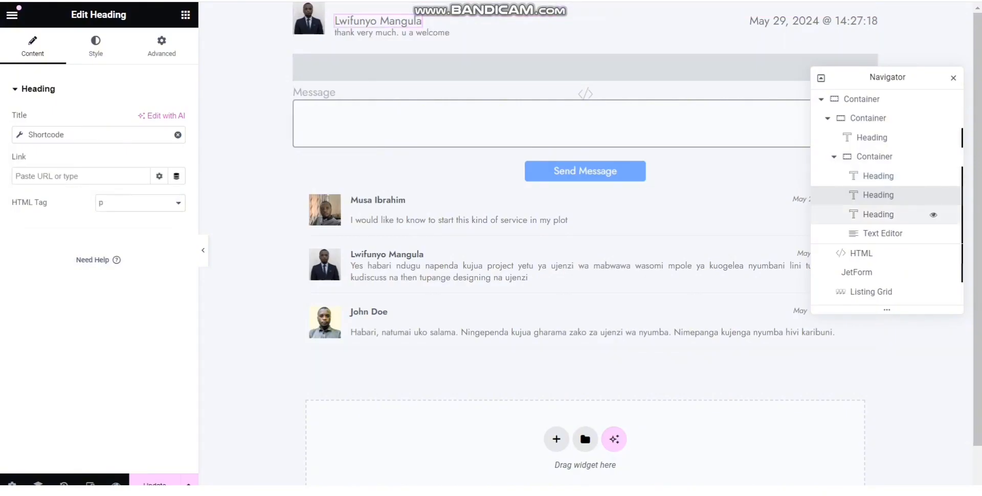
click(878, 214)
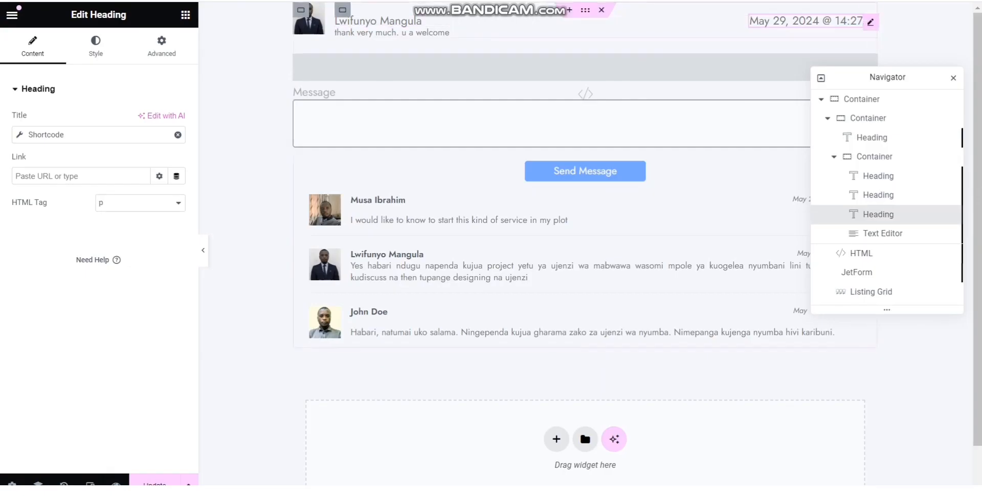
click(883, 234)
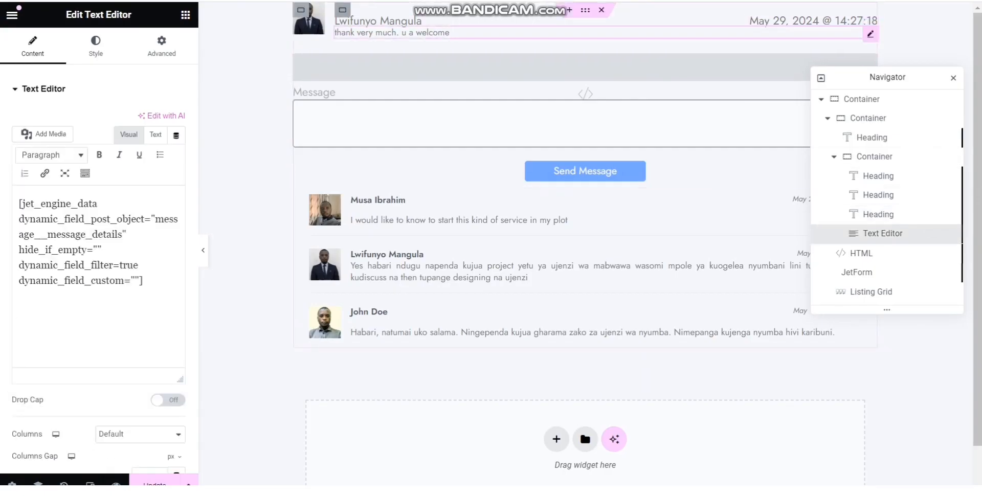
drag(151, 219, 122, 234)
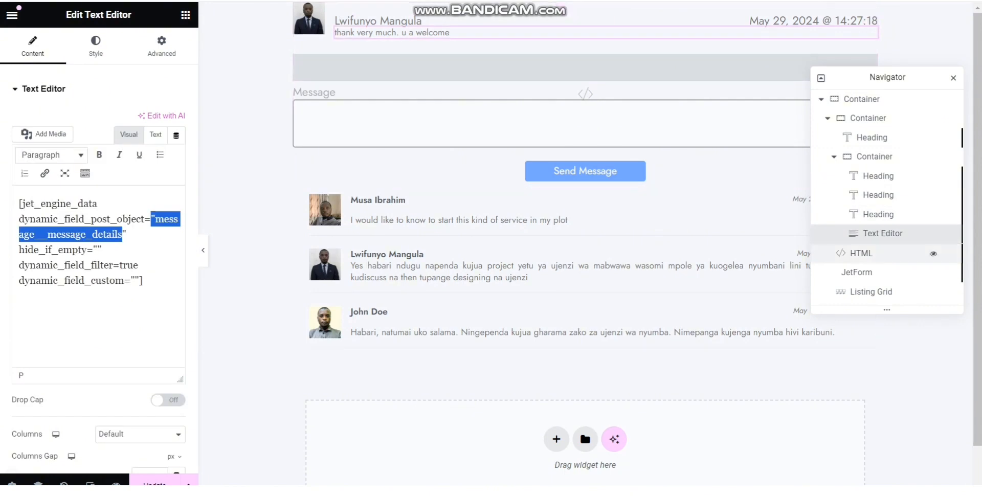
- Show the HTML widget's AJAX reload script and select its entire code
click(865, 254)
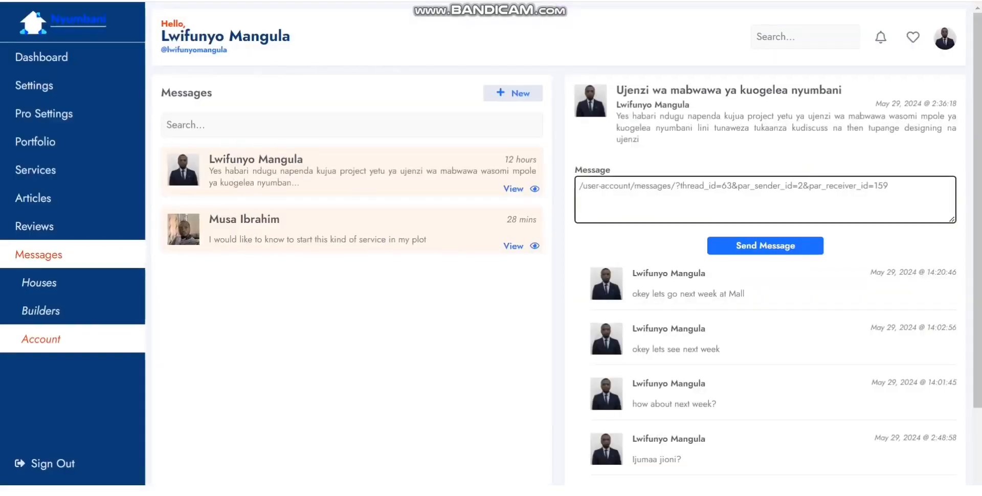
key(ctrl+a)
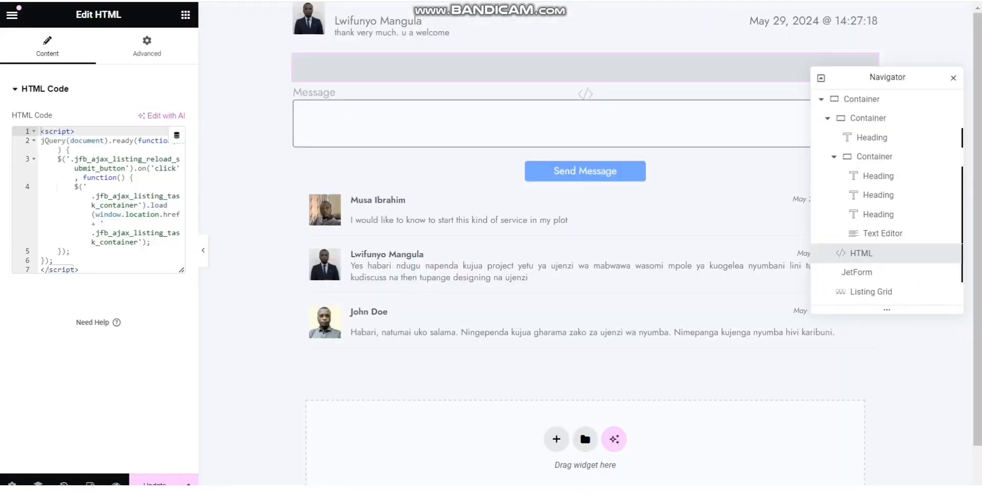
click(104, 168)
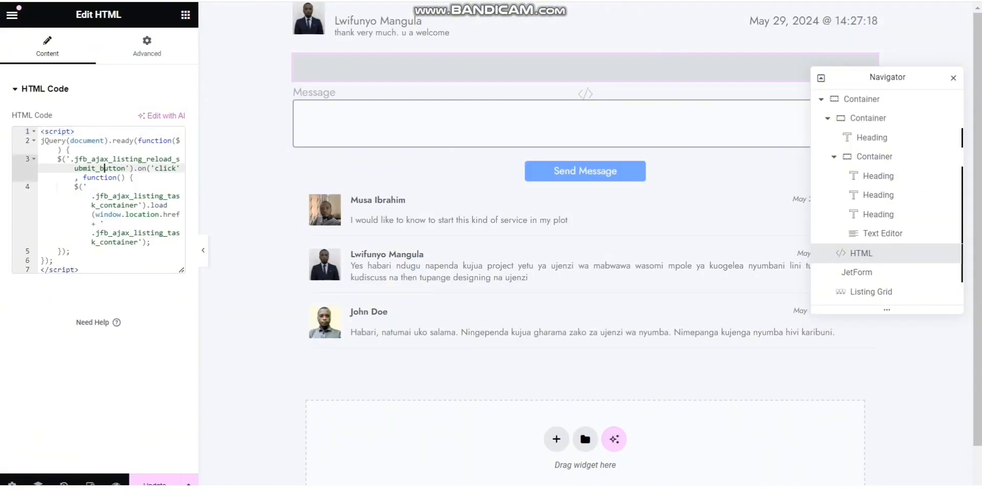
key(ctrl+a)
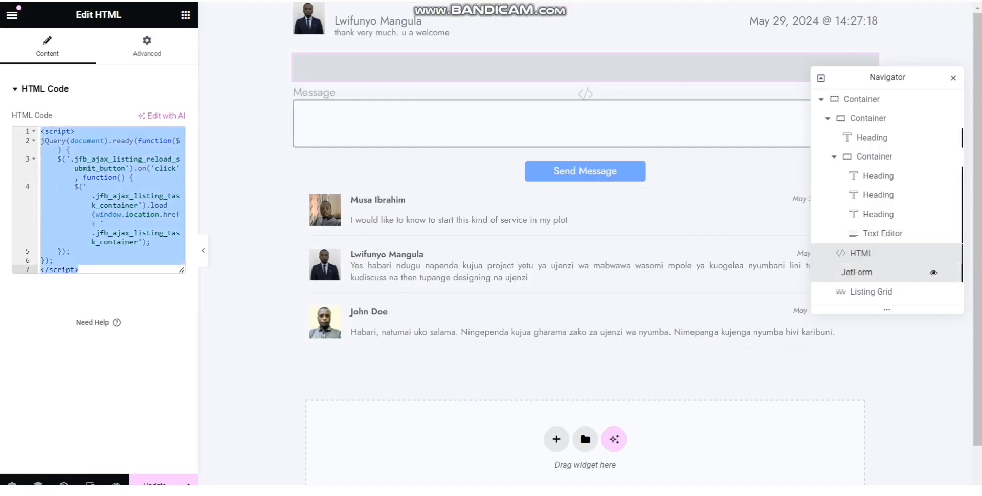
- Review the reply JetForm's advanced settings and, in the form editor, the advanced settings of its Send Message action button
click(859, 272)
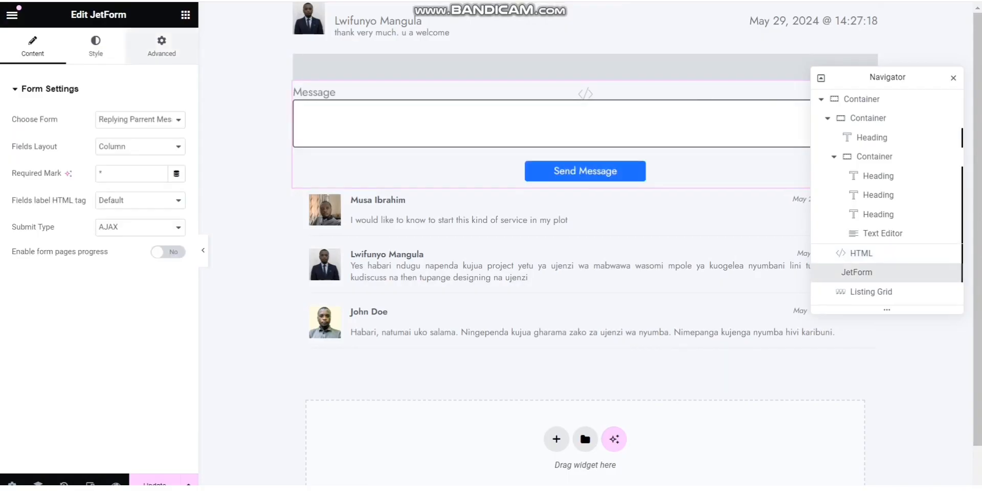
click(162, 46)
scroll(142, 197, down, 2)
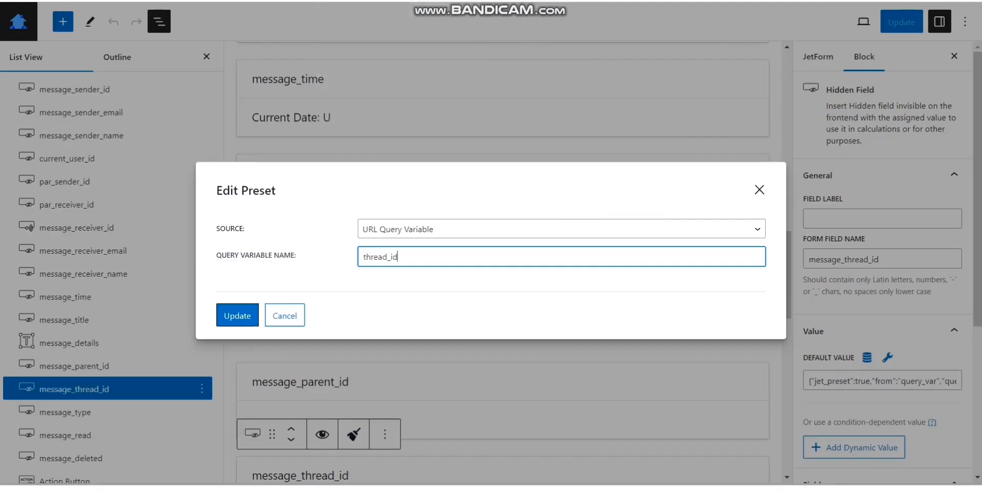
click(759, 190)
scroll(128, 409, down, 1)
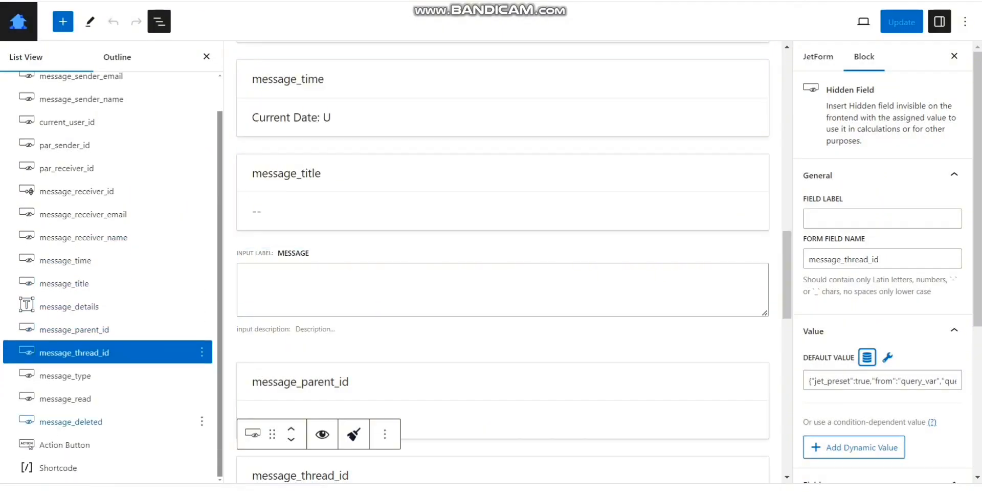
click(64, 445)
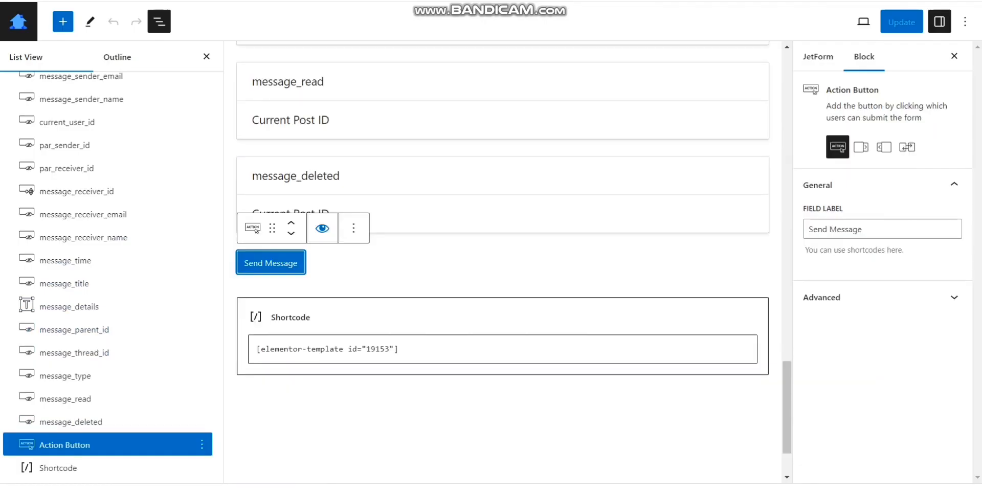
click(882, 297)
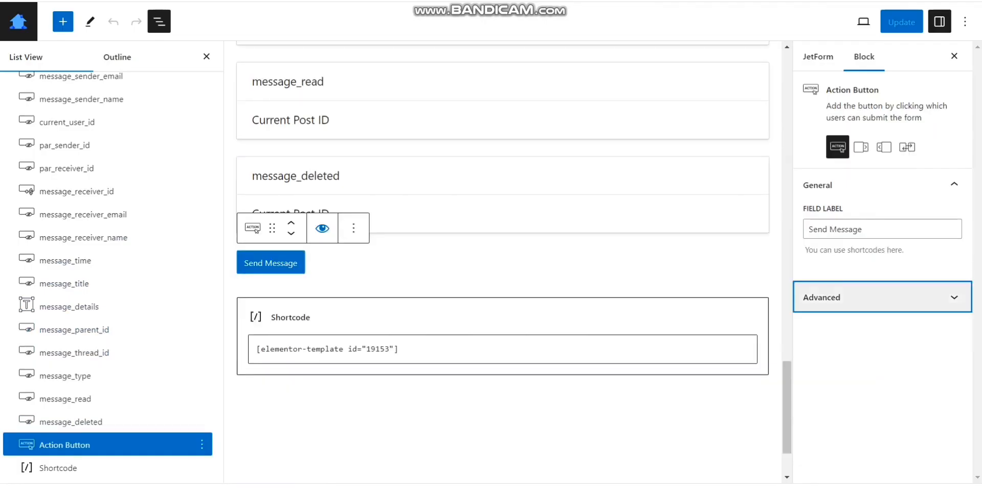
double_click(877, 447)
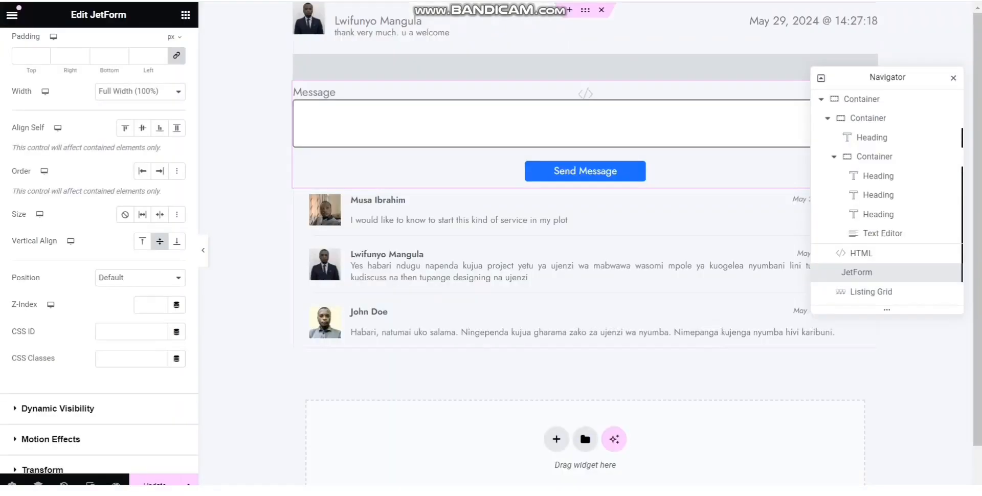
- Highlight the jfb_ajax_listing_reload_submit_button and jfb_ajax_listing_task_container class names in the HTML widget's script
click(862, 254)
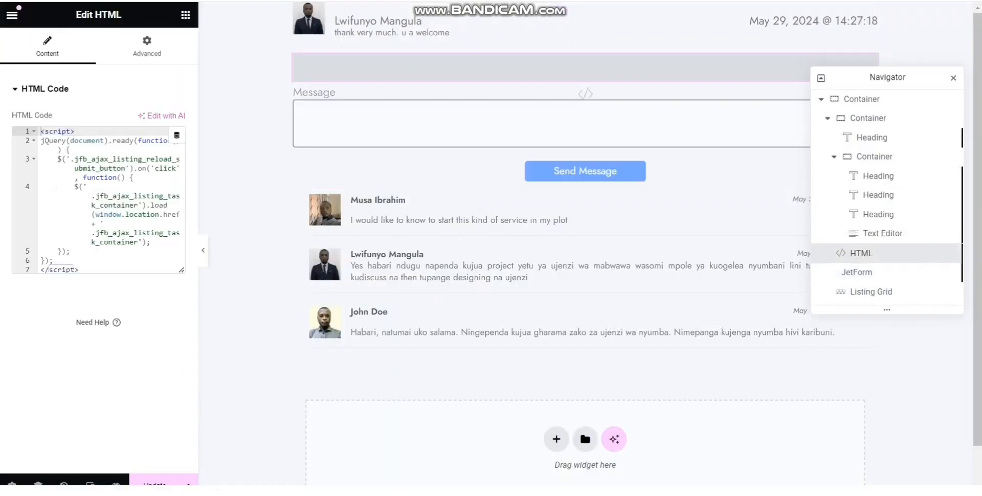
drag(74, 159, 126, 168)
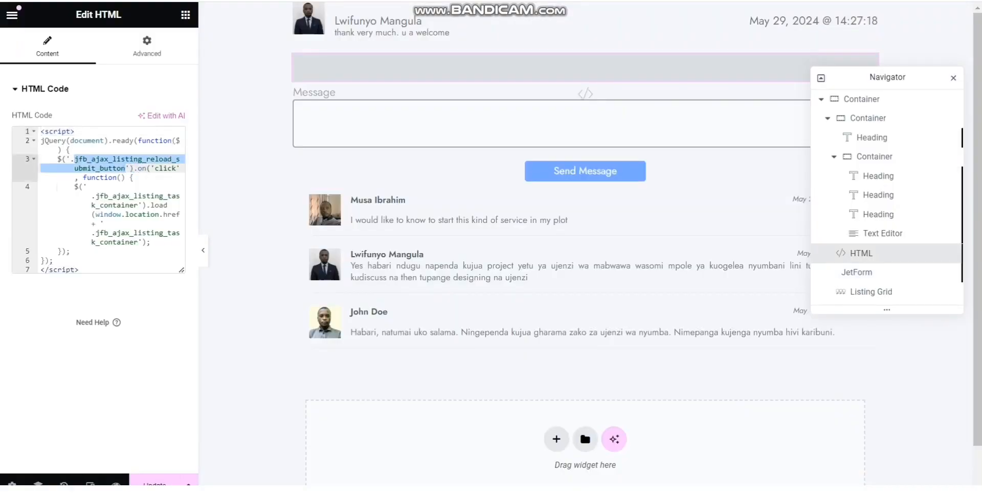
click(96, 232)
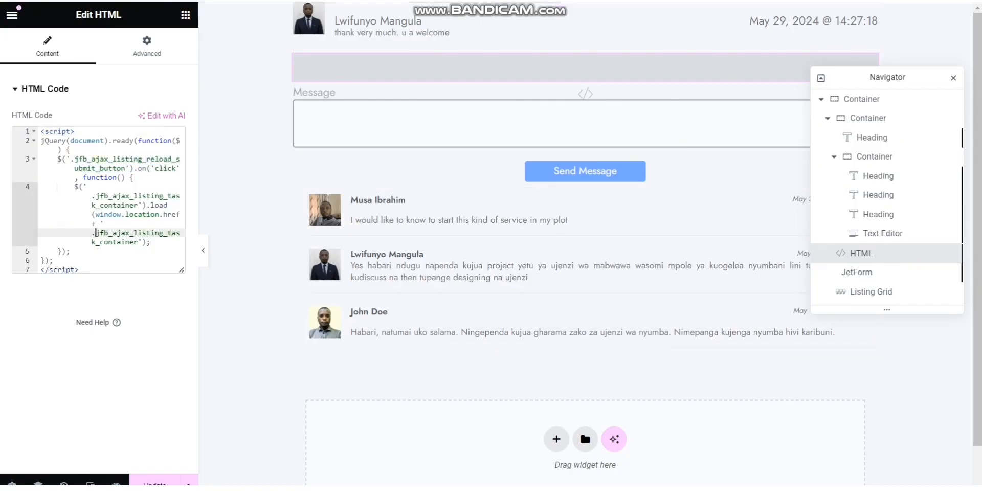
drag(100, 233, 138, 242)
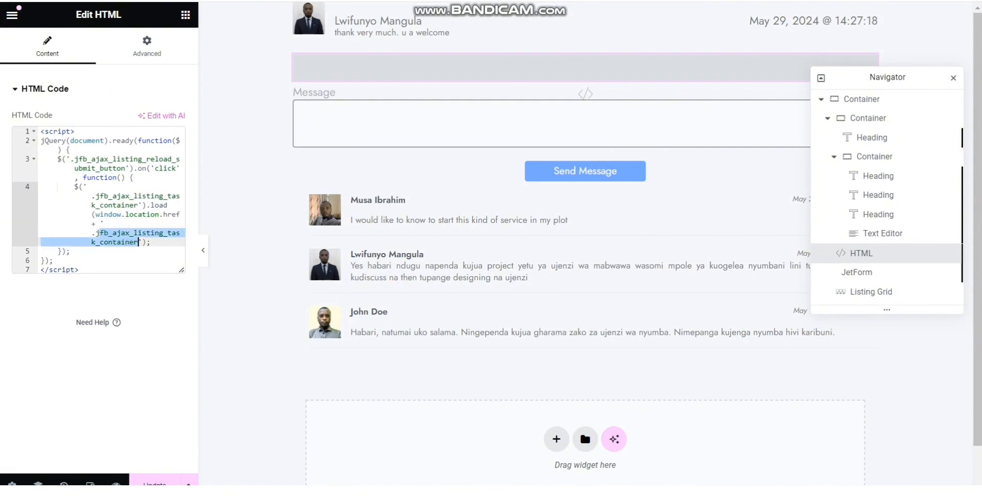
click(117, 241)
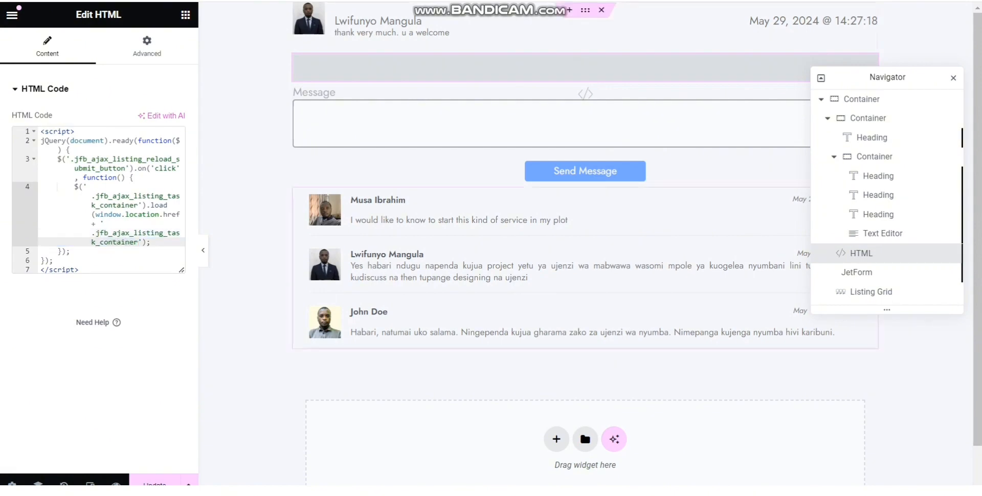
- Highlight the CSS class assigned to the template's Listing Grid in its advanced settings
click(870, 292)
click(161, 46)
scroll(132, 230, down, 5)
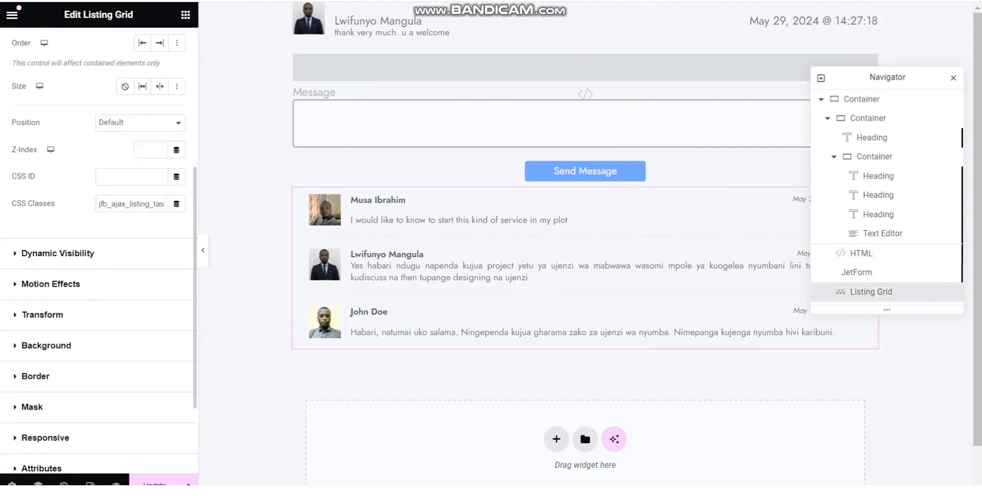
double_click(131, 204)
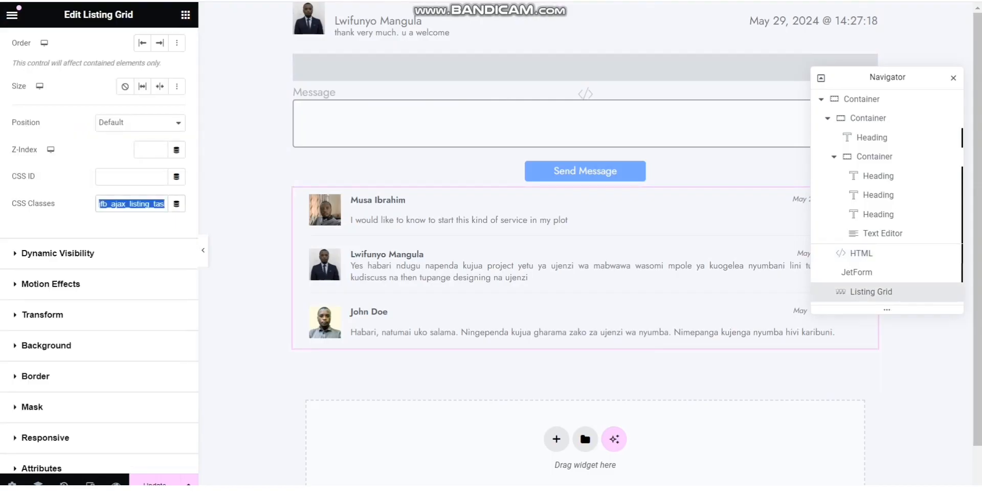
drag(199, 214, 221, 214)
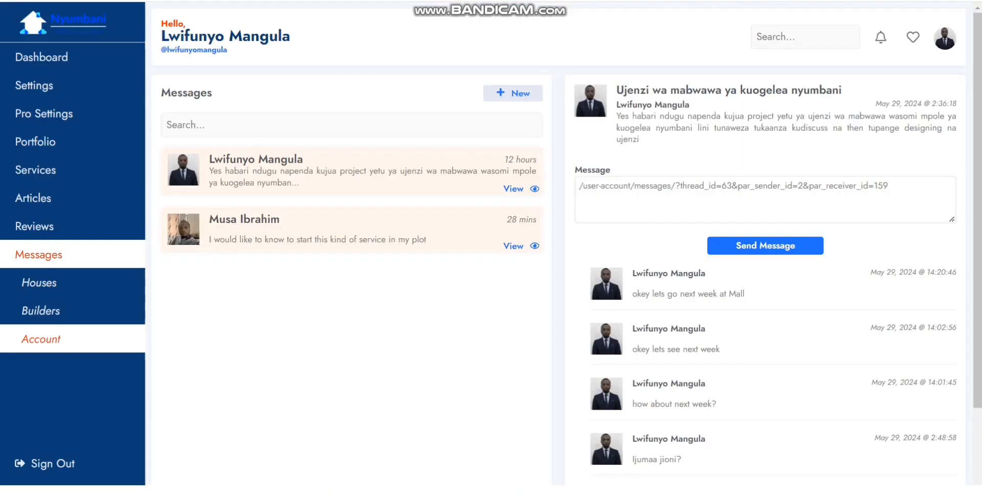
- Replace the live thread's reply text with "thank very much" and send the message
triple_click(642, 187)
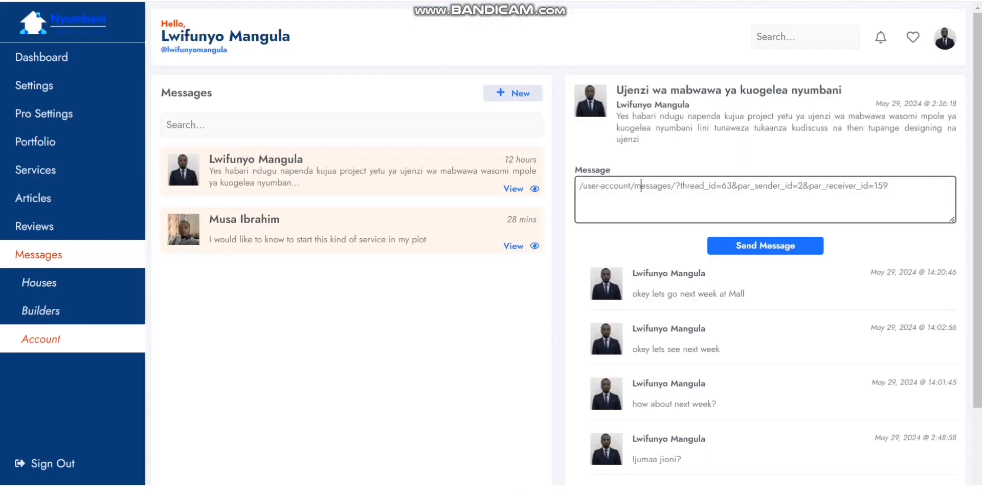
key(BackSpace)
text(th)
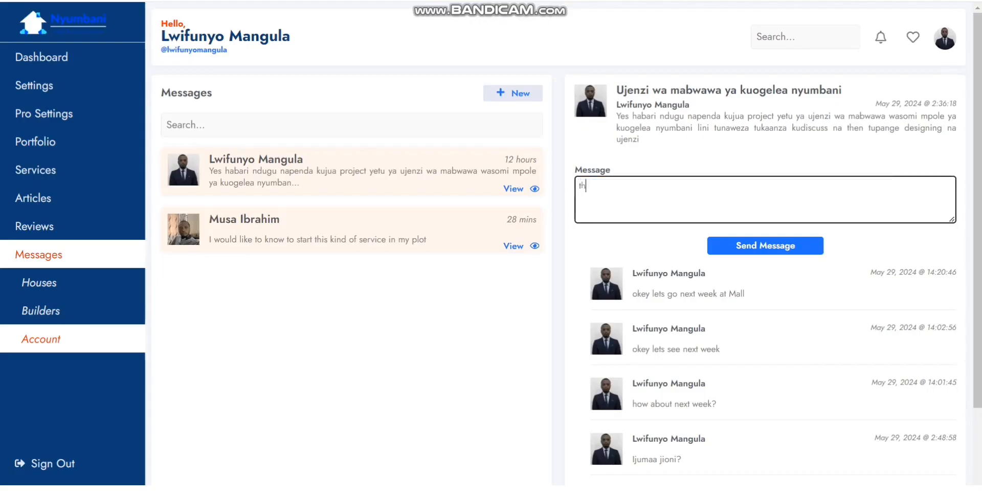
text(ank very much)
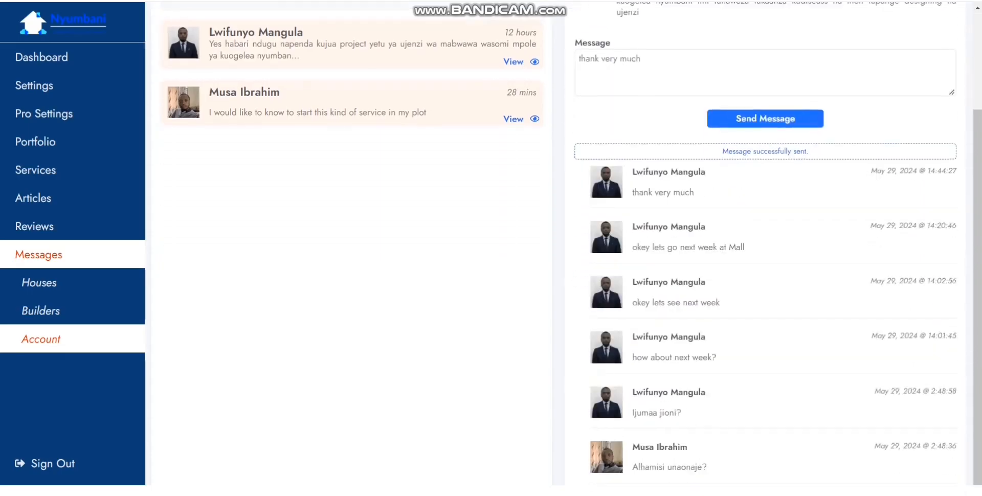
- Highlight the newly posted "thank very much" reply in the live thread and send the same message again
drag(633, 192, 695, 192)
click(694, 193)
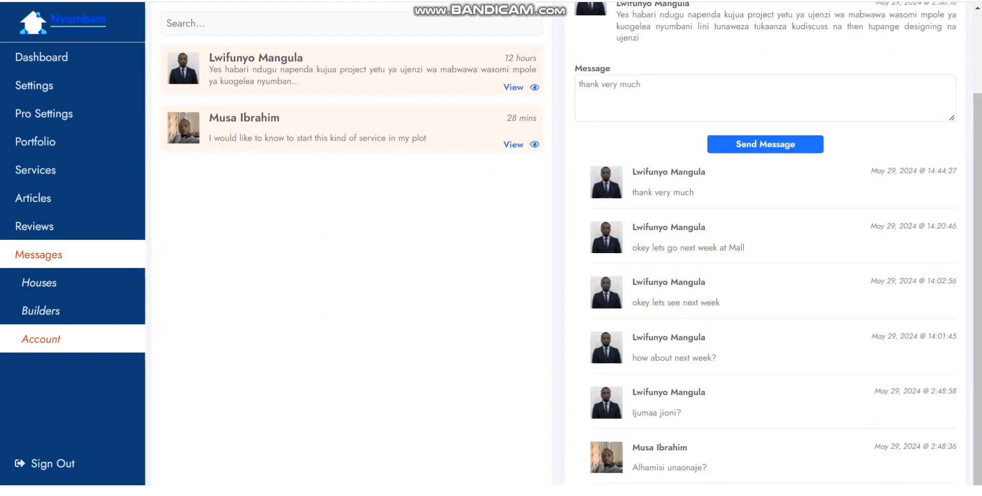
scroll(562, 245, up, 2)
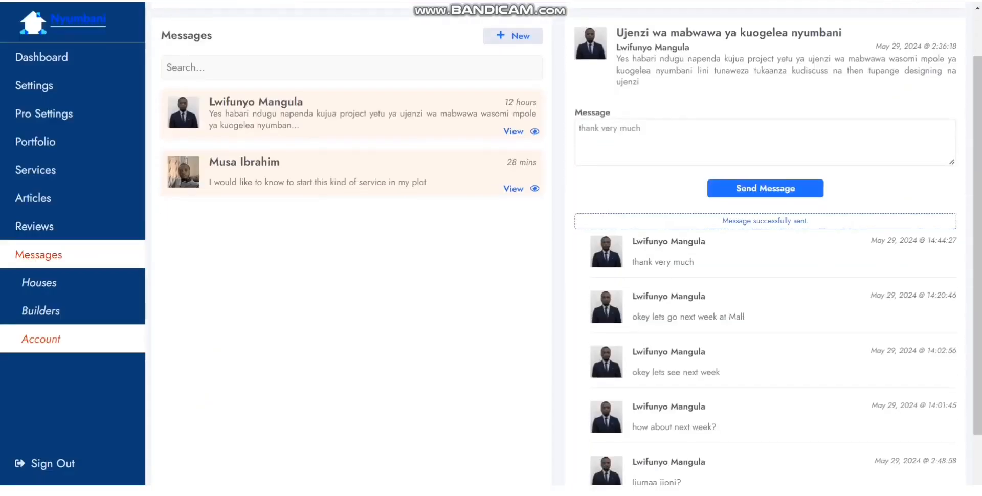
triple_click(772, 151)
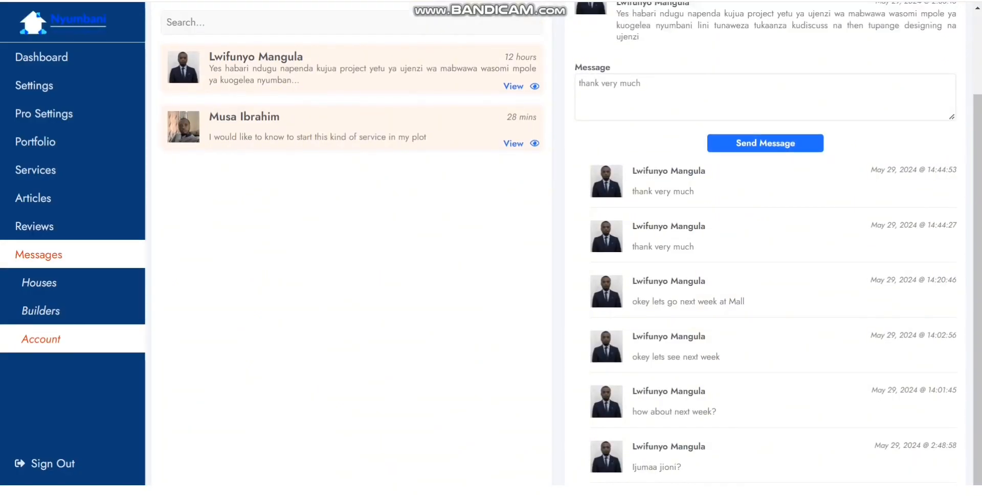
scroll(562, 256, up, 2)
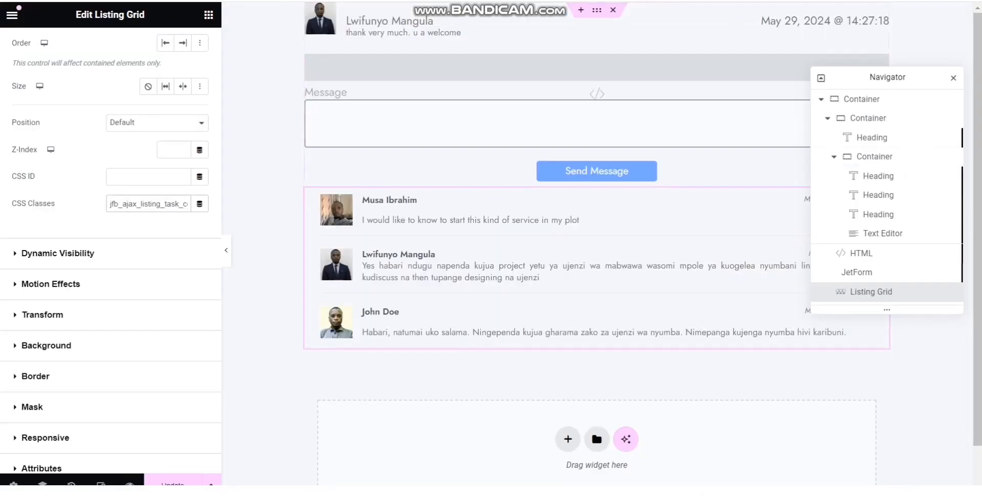
- Examine the template's outer container and the listing item settings for its source and content type
click(821, 100)
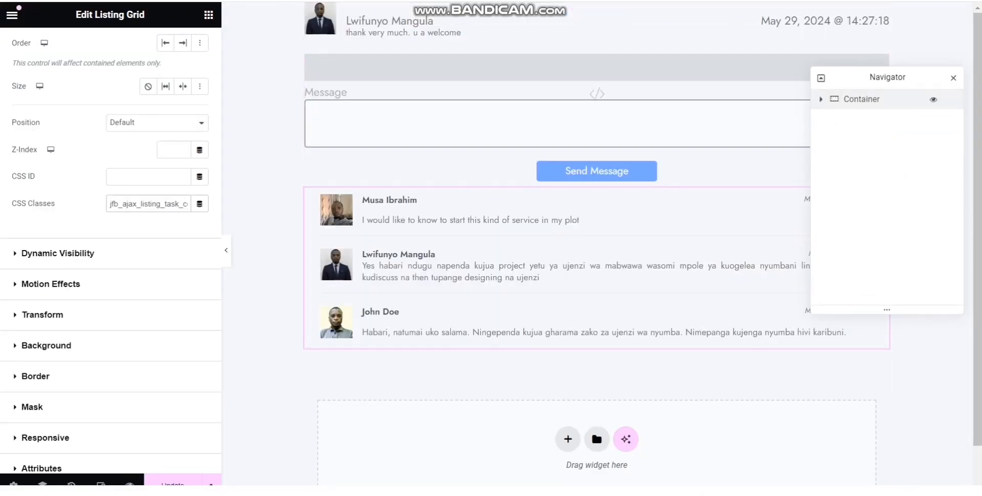
click(861, 99)
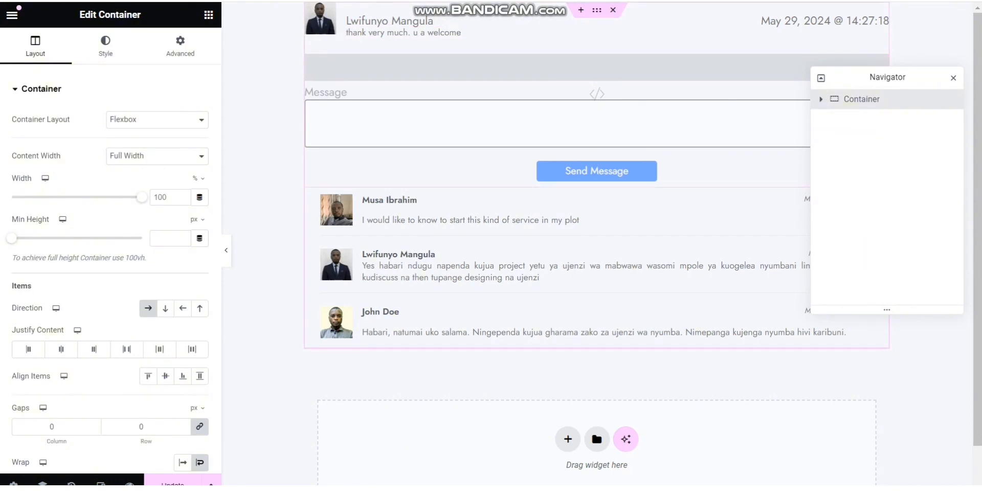
click(665, 268)
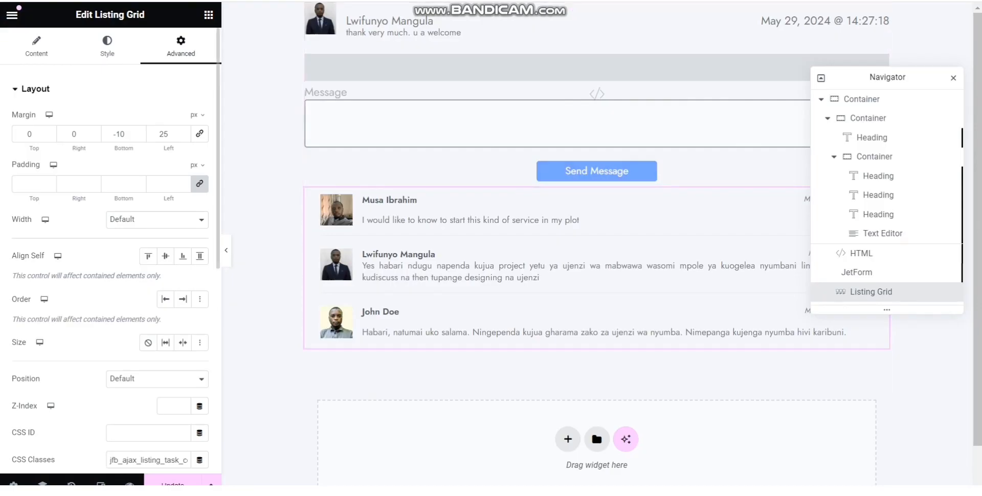
click(13, 483)
click(53, 164)
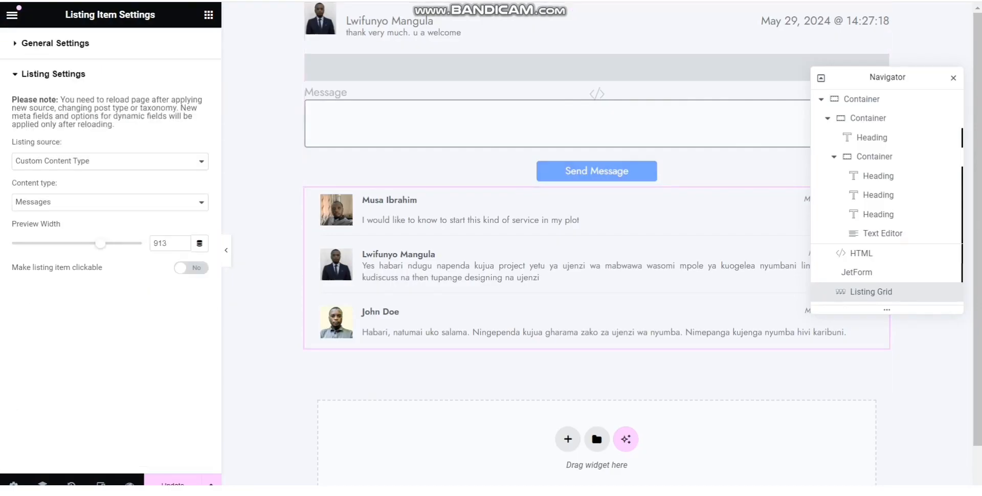
- Inspect the Listing Grid's Custom Query setting and its query options, keeping Current User Message Details selected
click(511, 268)
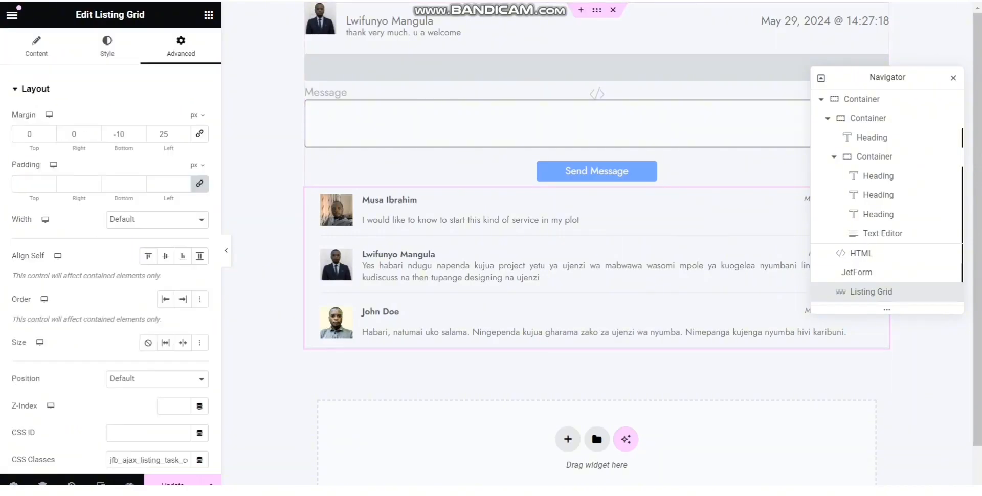
scroll(110, 256, down, 4)
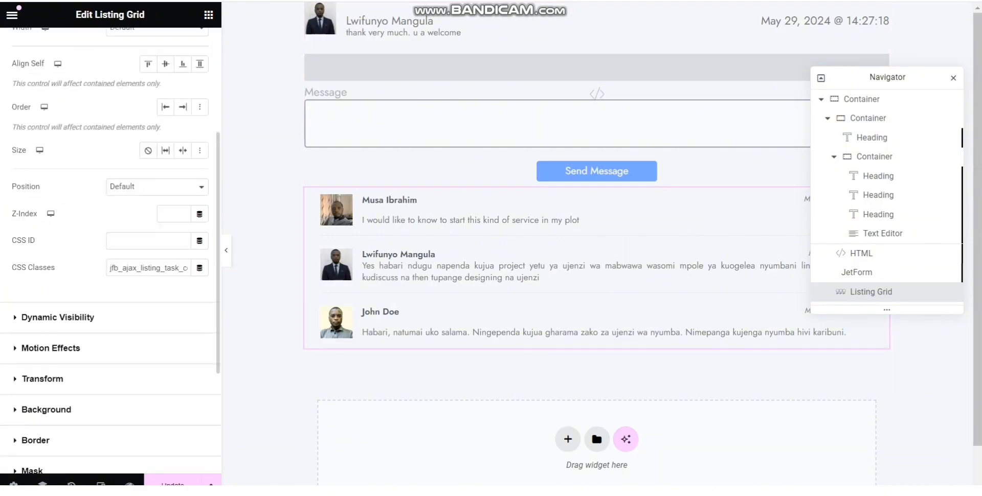
scroll(110, 225, up, 5)
click(37, 46)
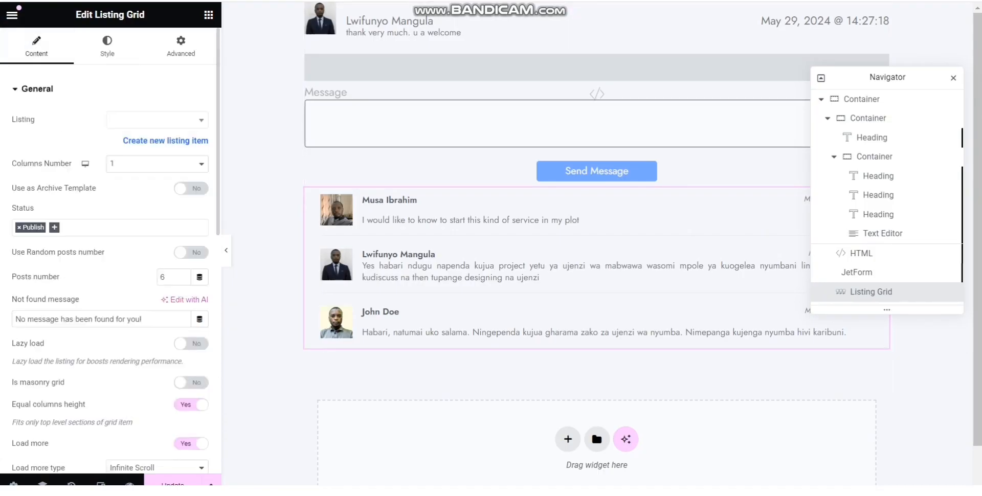
scroll(110, 230, down, 5)
scroll(110, 256, down, 4)
click(51, 257)
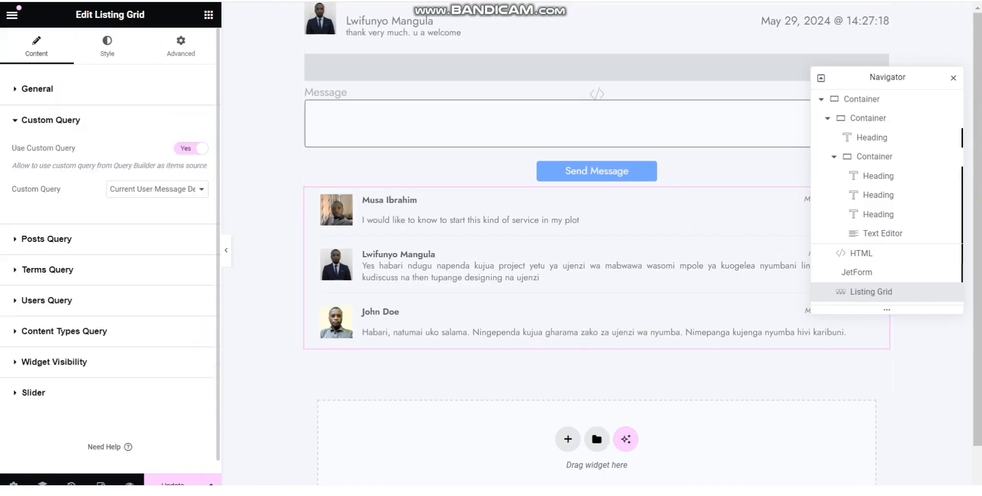
click(157, 189)
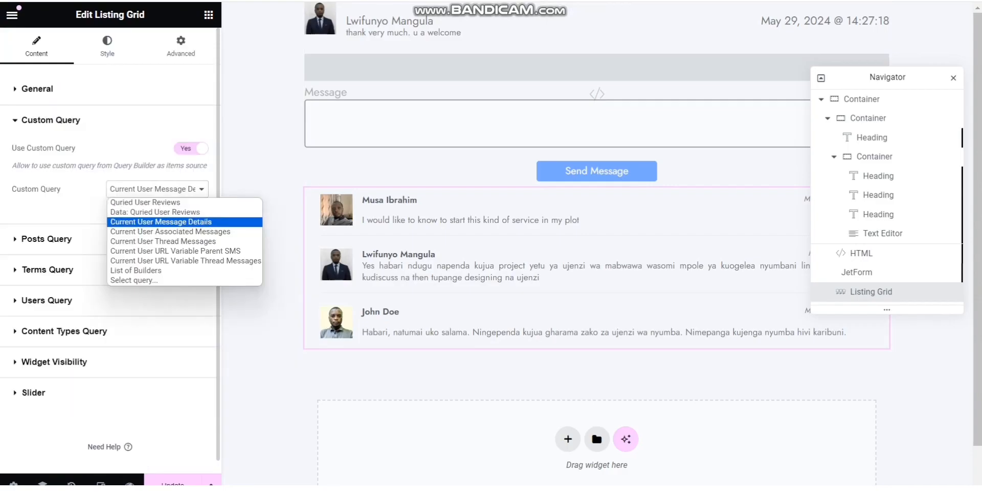
click(160, 222)
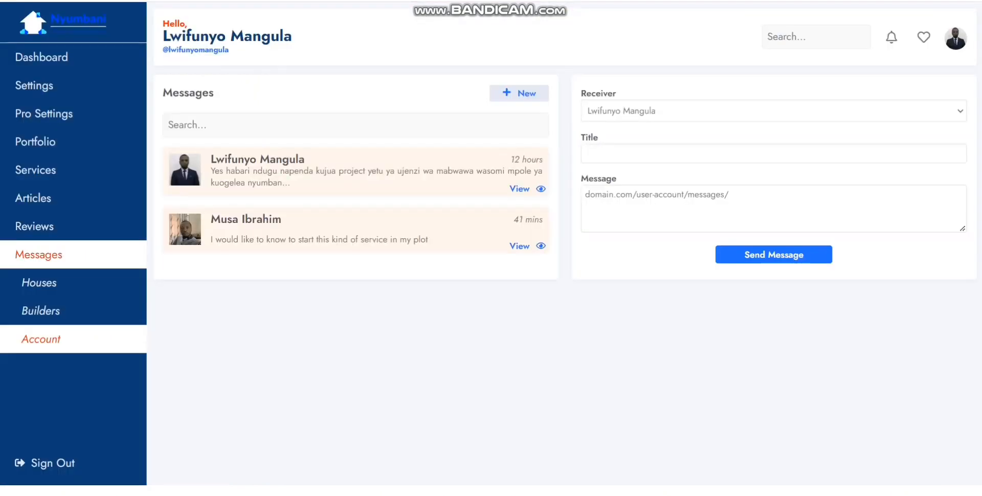
- Replace the live thread's reply text with "/user-account/messages/?thread_id=63&par_sender_id=2&par_receiver_id=159" and highlight the thread_id value
click(641, 186)
key(ctrl+a)
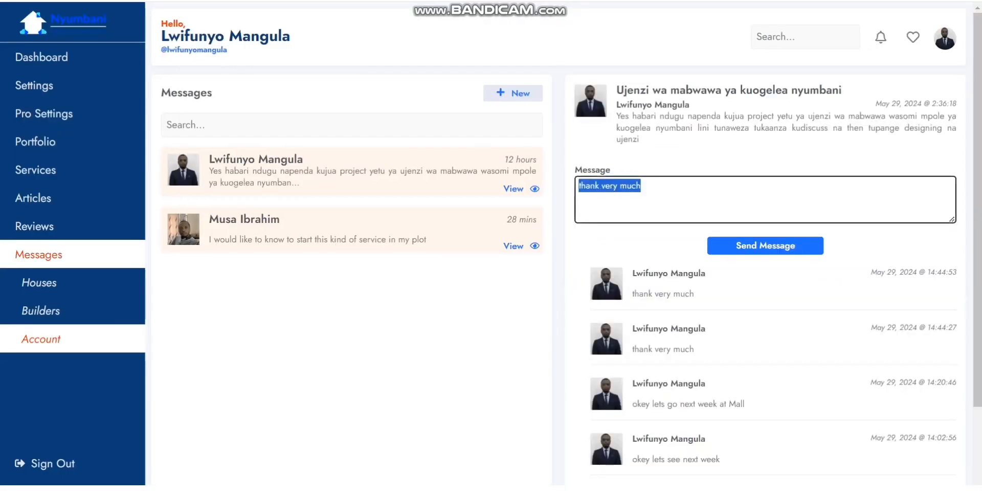
text(/user-account/messages/?thread_id=63&par_sender_id=2&par_receiver_id=159)
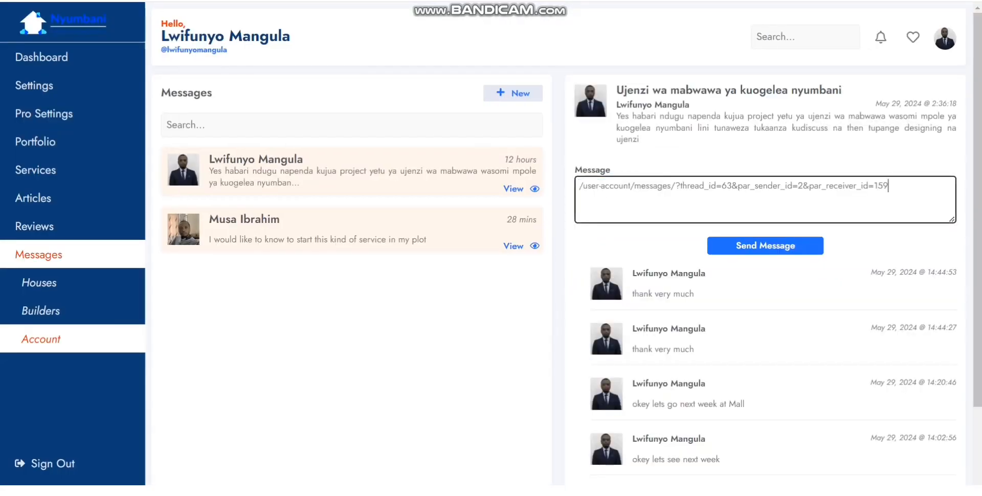
drag(716, 186, 731, 186)
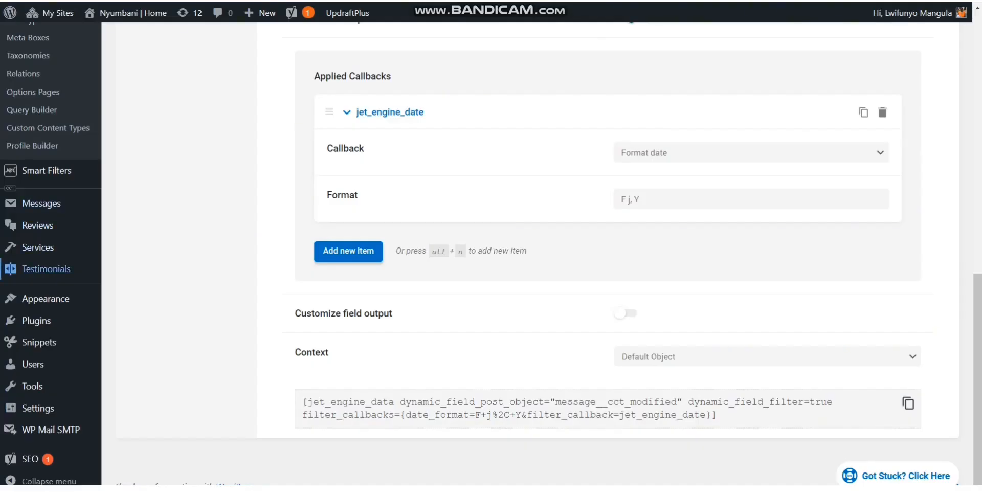
- Go to JetEngine's Query Builder and open the Current User Message Details query in a new browser tab
scroll(46, 214, up, 5)
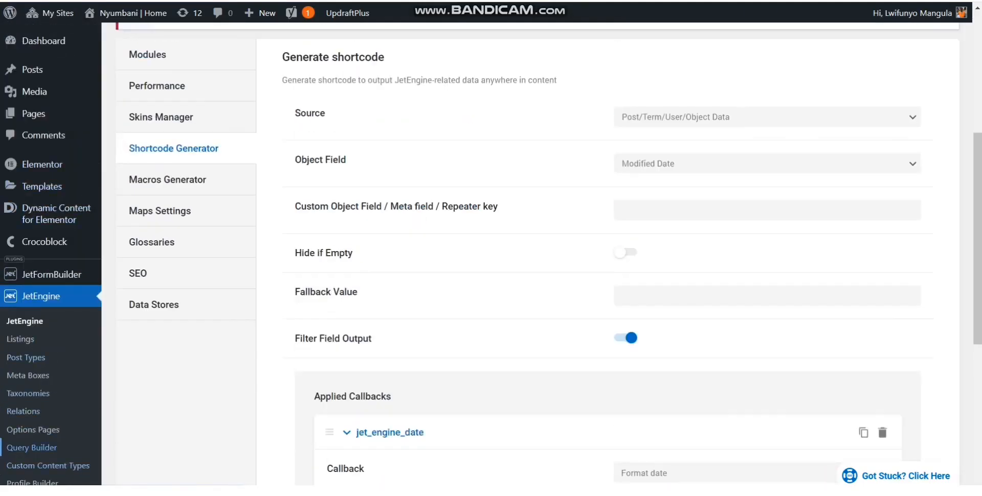
click(32, 448)
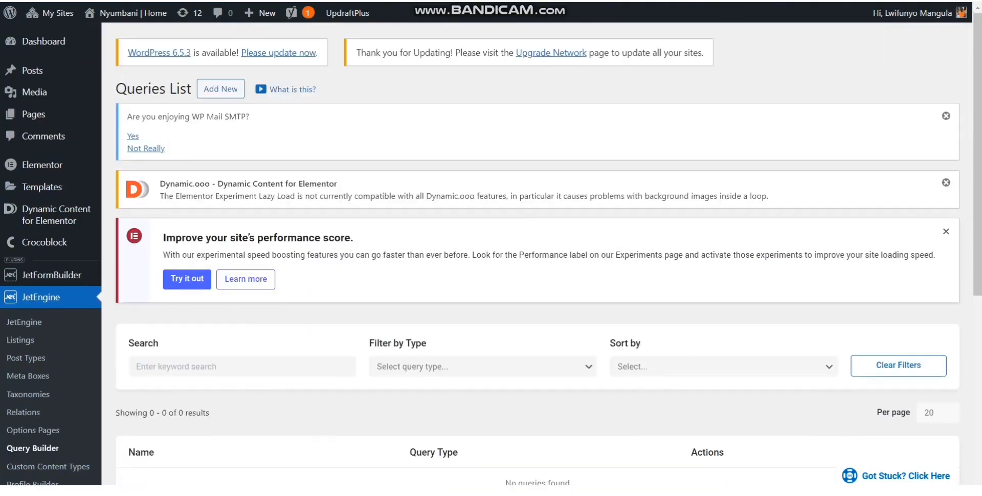
scroll(32, 447, down, 5)
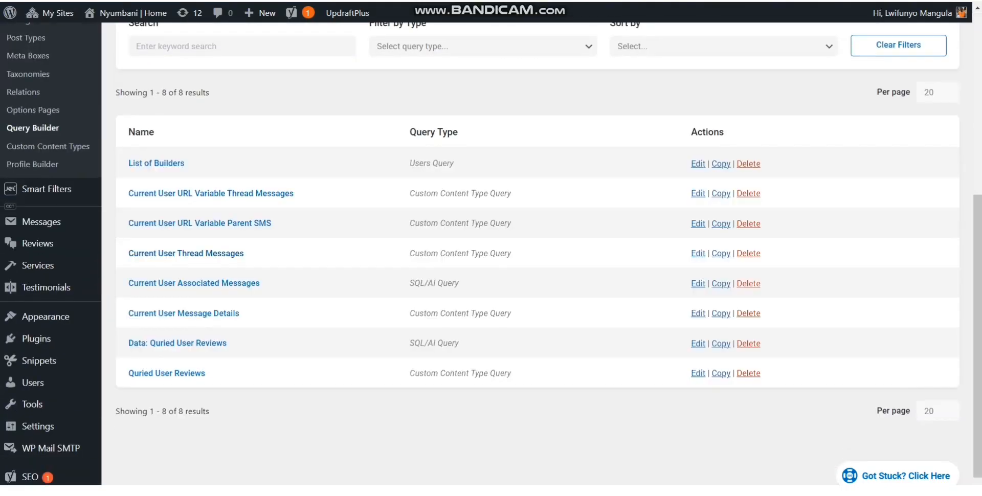
right_click(224, 315)
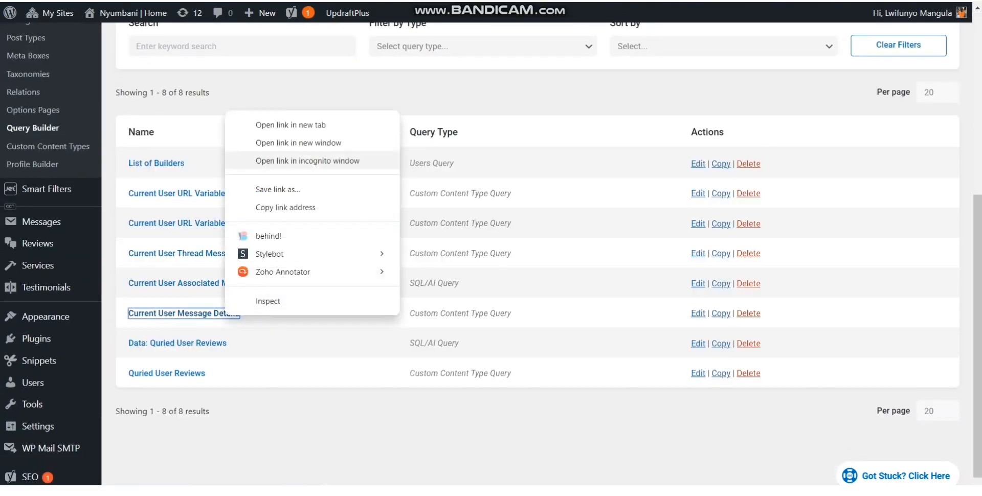
click(264, 124)
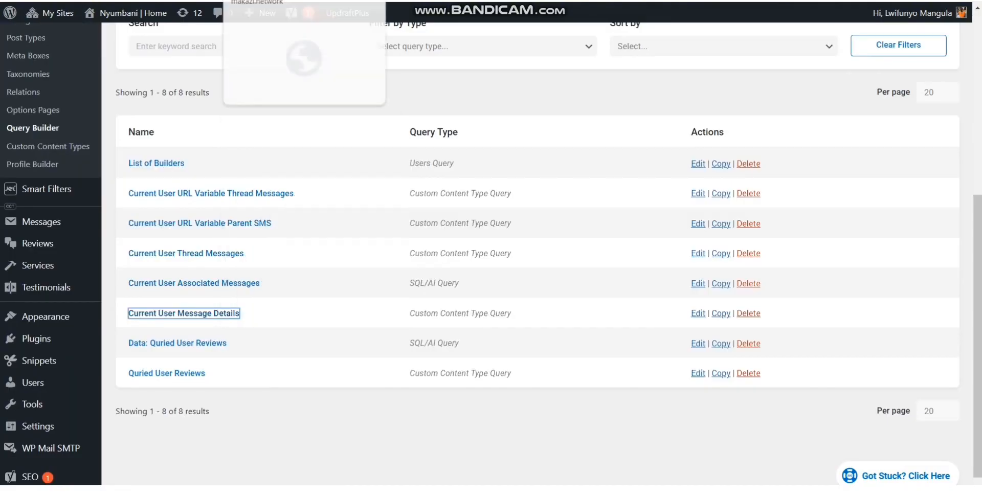
click(279, 0)
- Review the query's content type, item number and Message Thread ID condition, and highlight the variable name thread_id in its Query Variable macro
scroll(537, 246, down, 5)
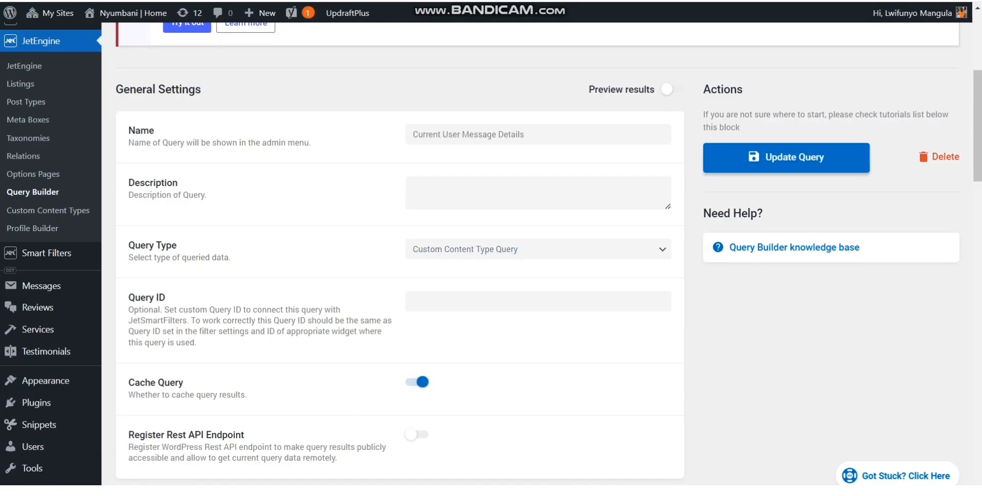
scroll(399, 256, down, 8)
click(511, 168)
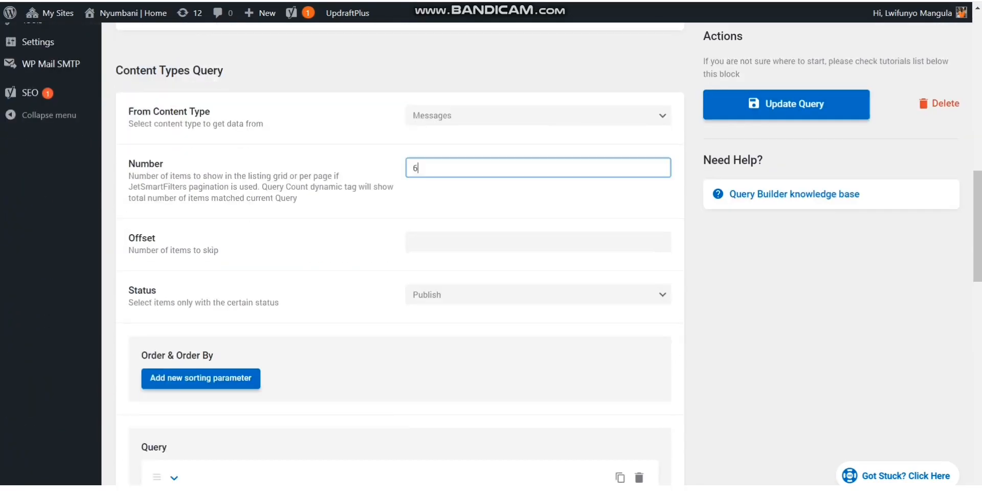
scroll(399, 256, down, 6)
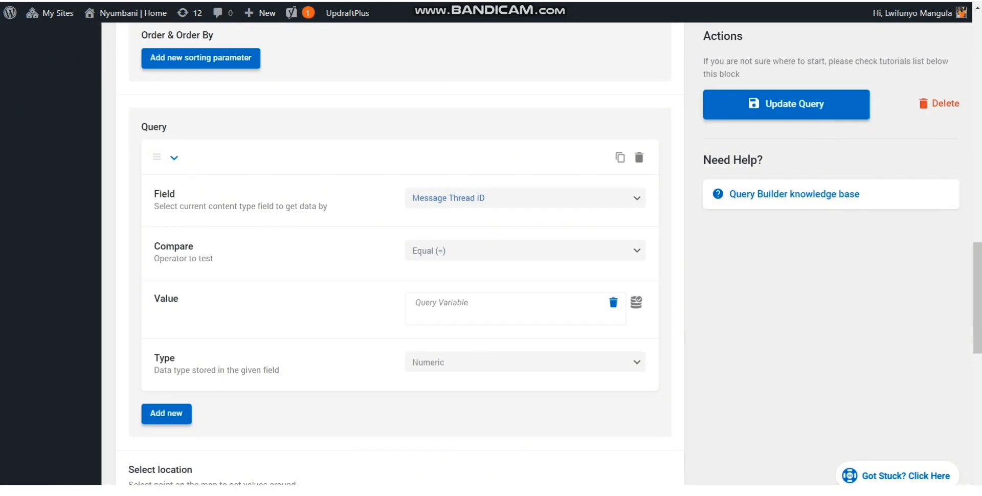
click(636, 303)
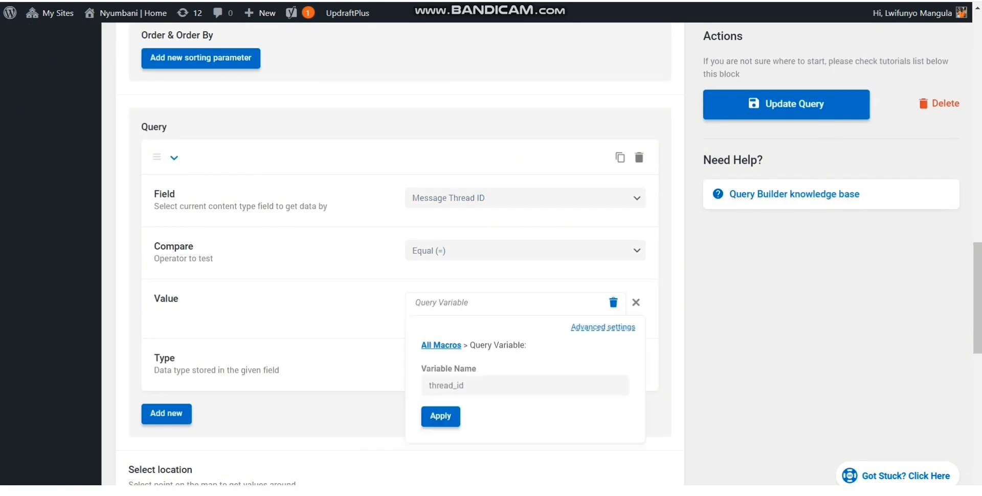
double_click(447, 386)
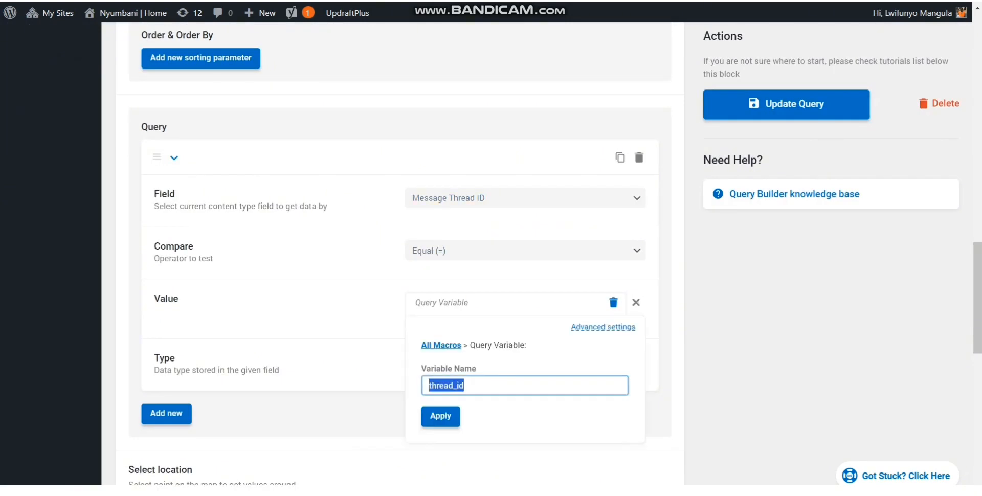
- Compare the macro's variable name with the thread_id parameter in the live thread's draft text, then close the macro settings
key(ctrl+Tab)
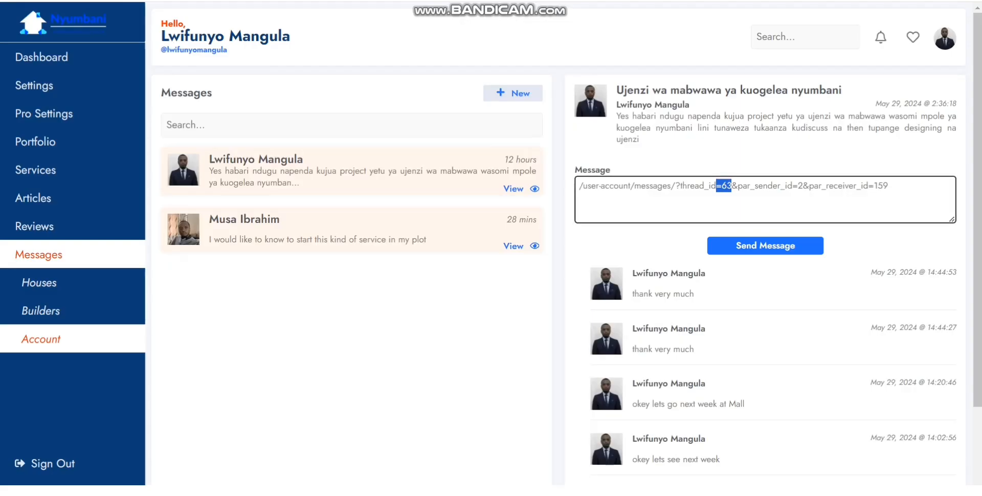
click(737, 186)
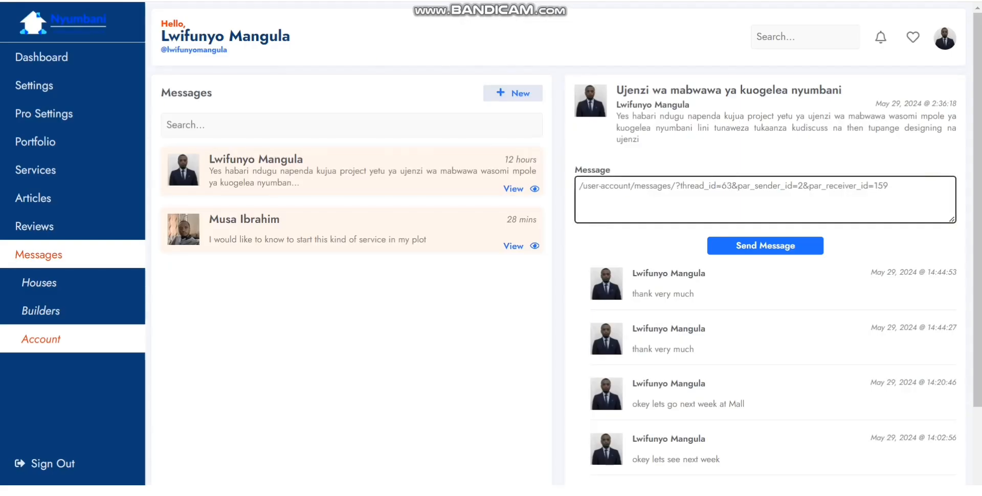
scroll(567, 239, down, 2)
key(ctrl+shift+Tab)
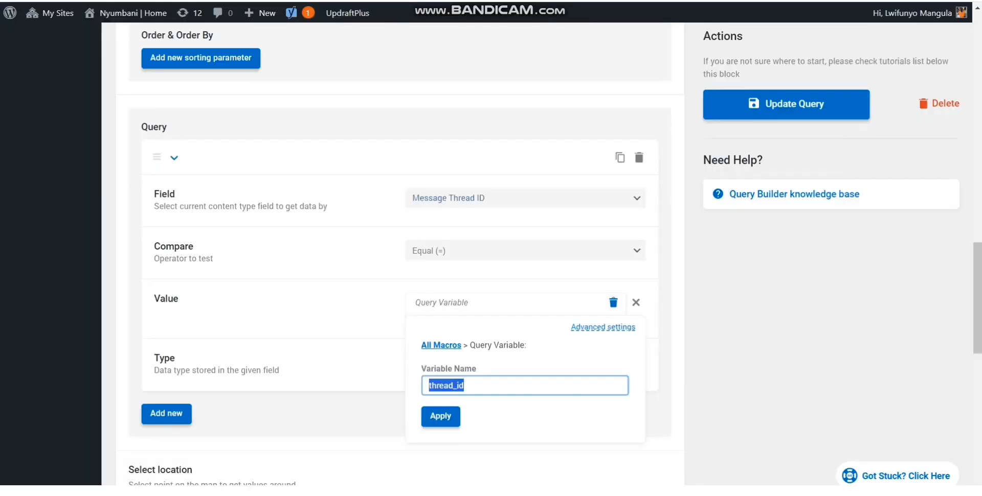
click(636, 303)
- Review the query's location and content type settings, and add a sorting parameter with Order By set to Created Date
scroll(636, 303, down, 6)
scroll(399, 256, down, 7)
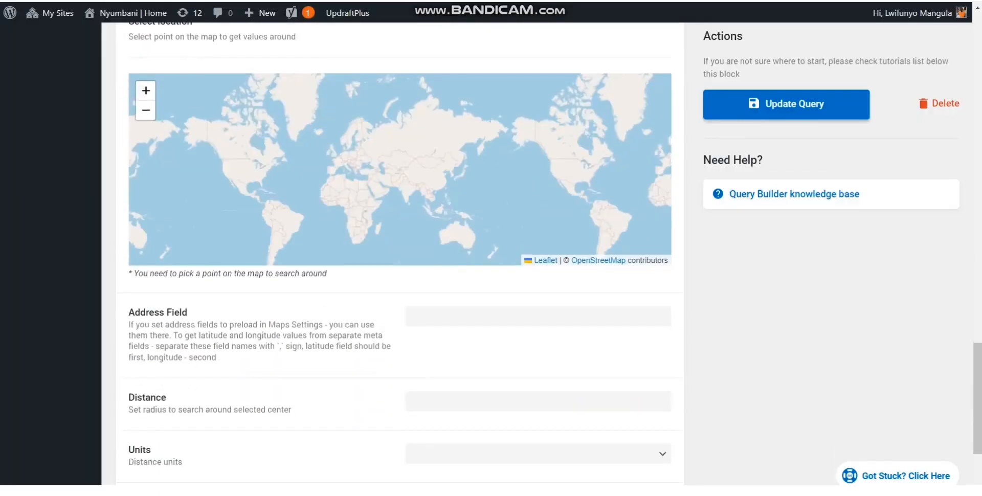
scroll(399, 256, up, 16)
scroll(399, 255, up, 2)
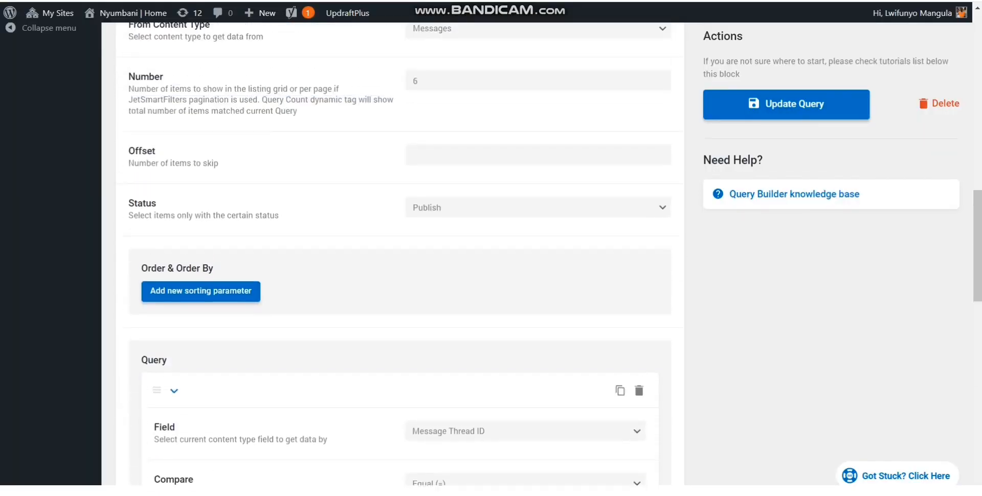
scroll(399, 255, up, 2)
scroll(398, 256, down, 3)
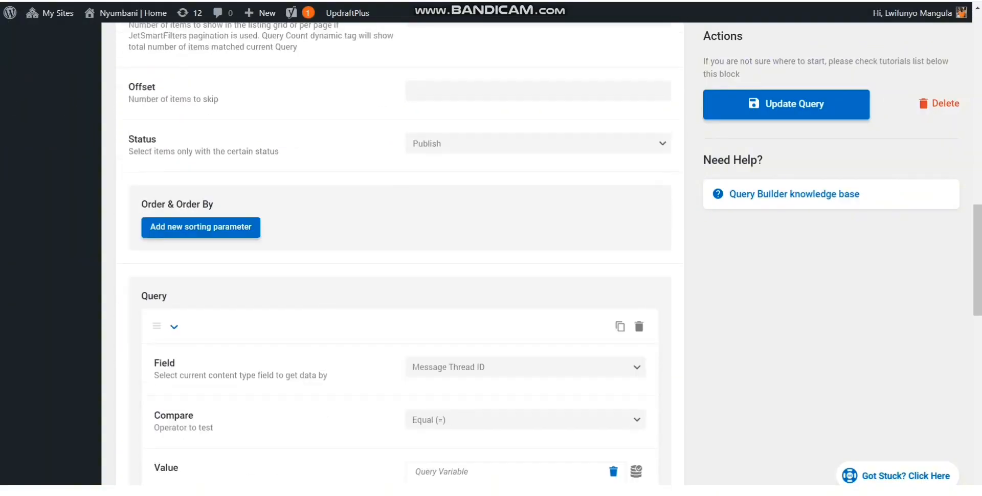
click(200, 227)
click(525, 275)
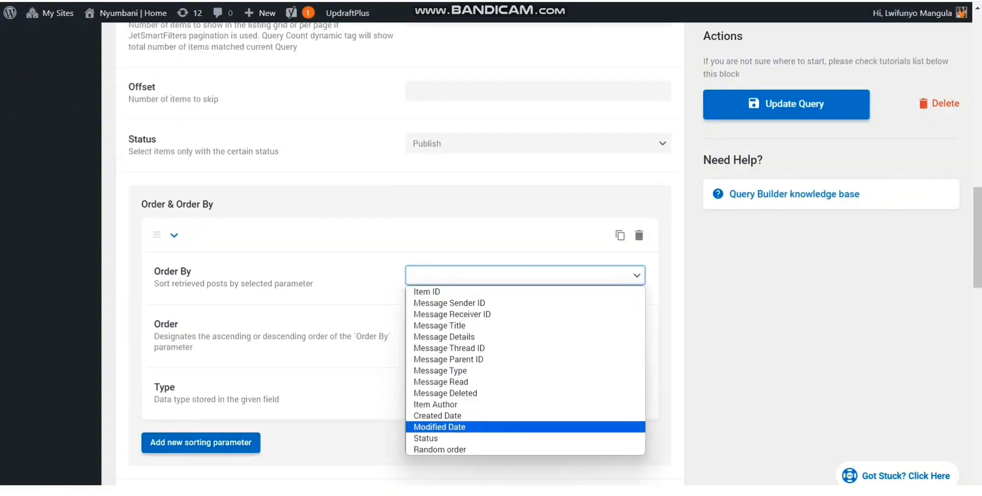
click(526, 291)
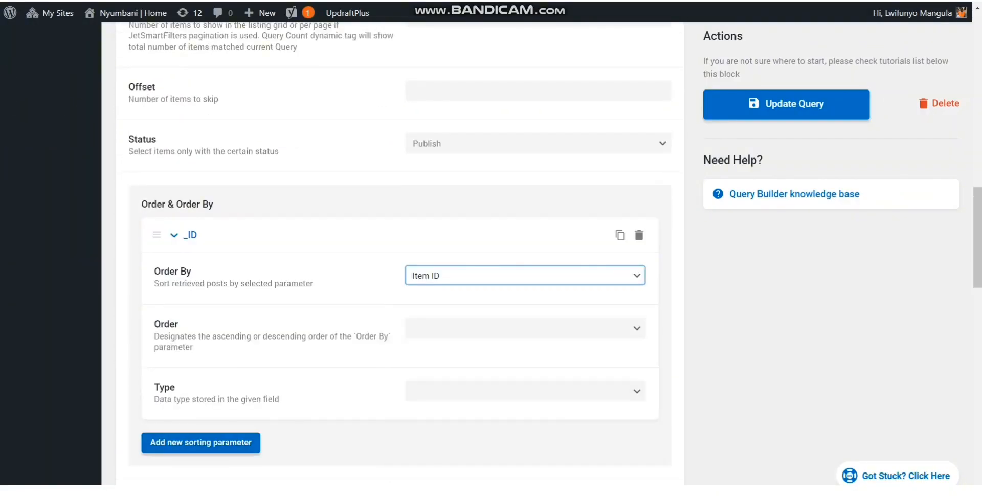
click(526, 275)
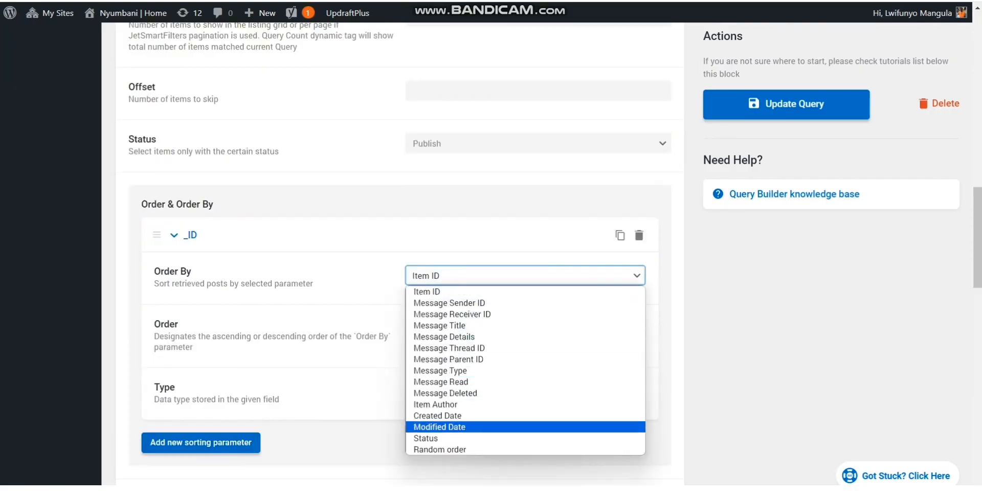
click(438, 416)
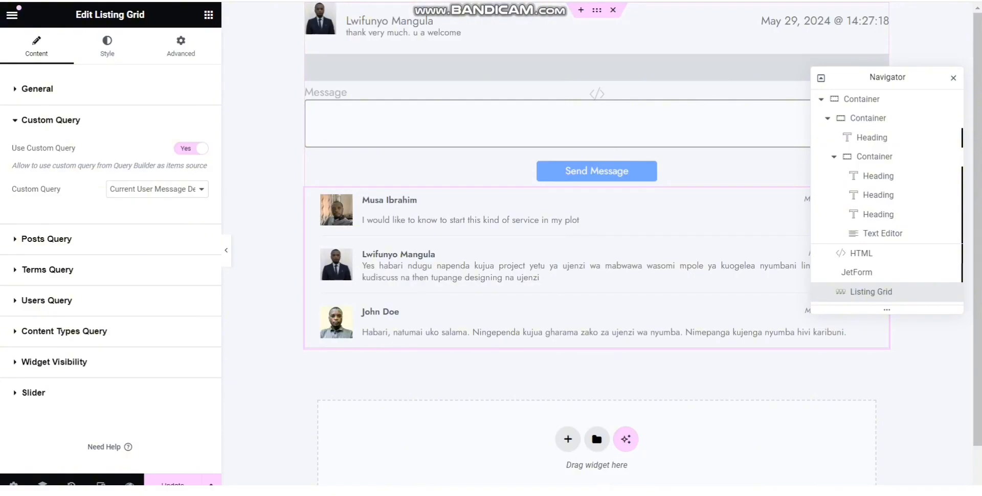
- Move the Navigator off the message entries and open the listing item's settings to check its title
drag(887, 78, 790, 280)
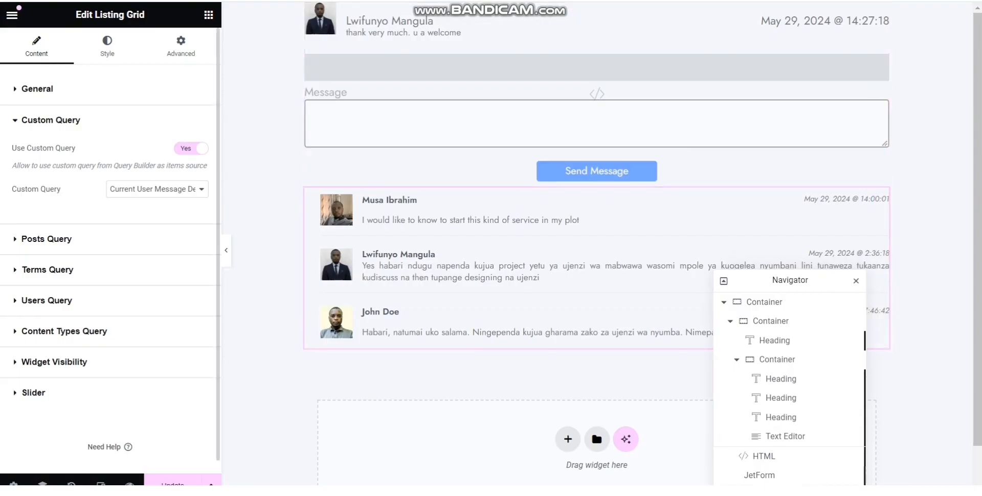
click(14, 484)
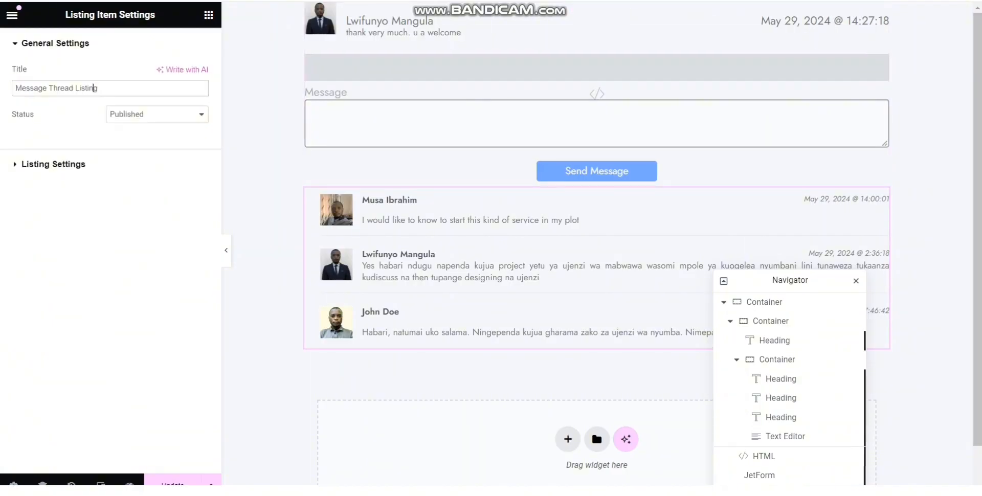
- Switch to the Messages page editor, select the JetForm in the structure, and move the Navigator off the message list
key(ctrl+Tab)
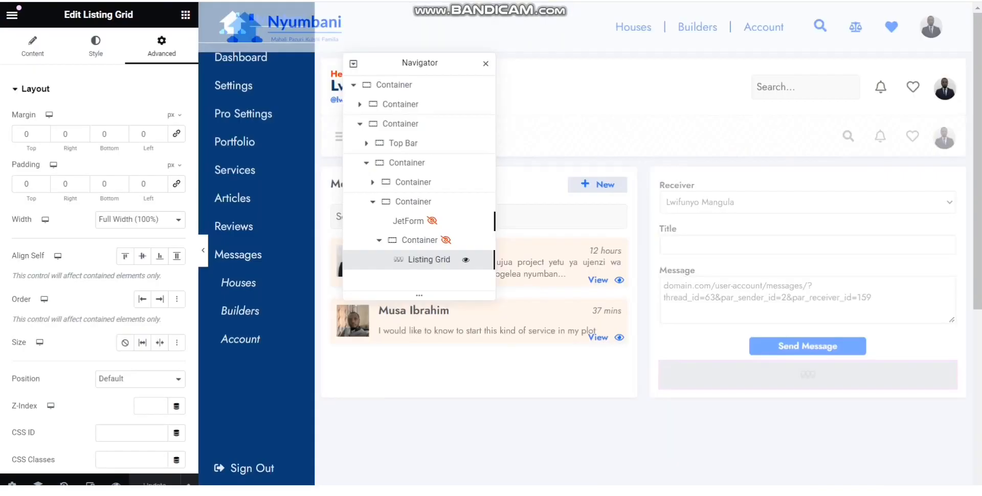
double_click(429, 260)
key(Return)
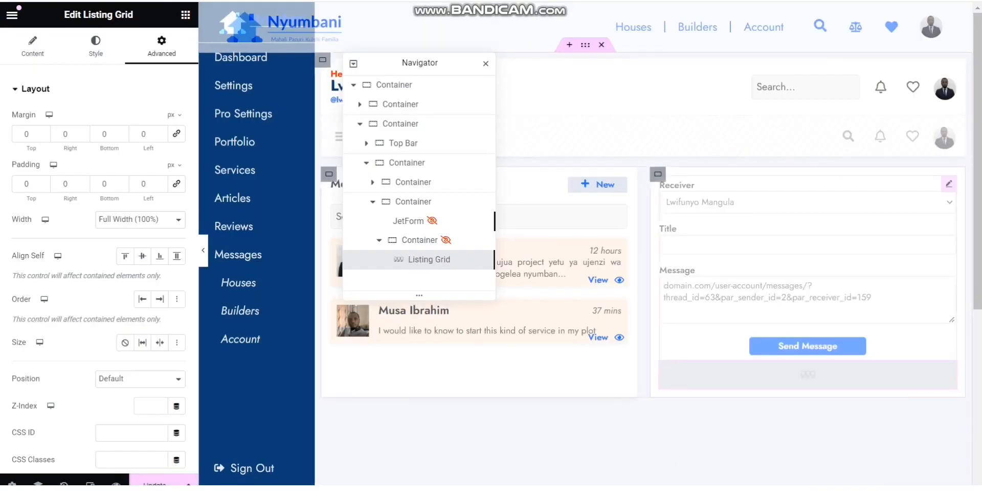
click(463, 220)
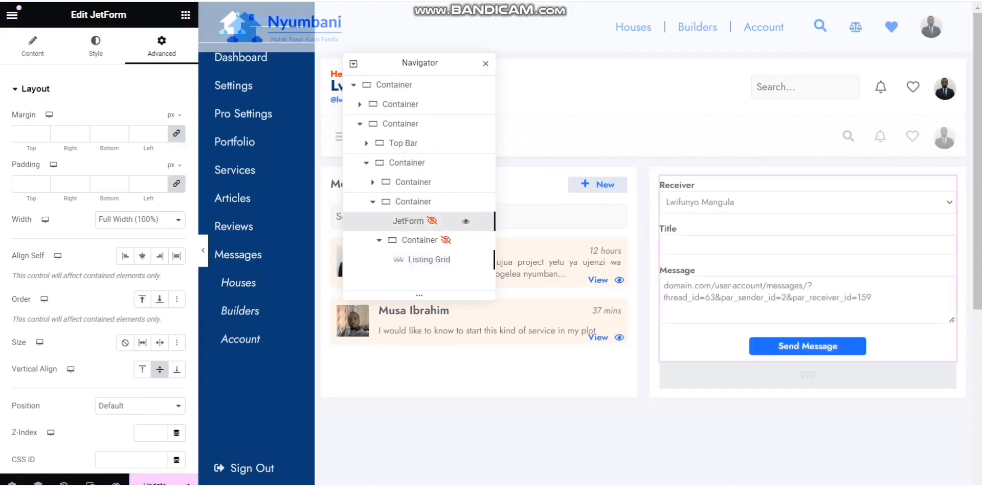
drag(429, 63, 252, 57)
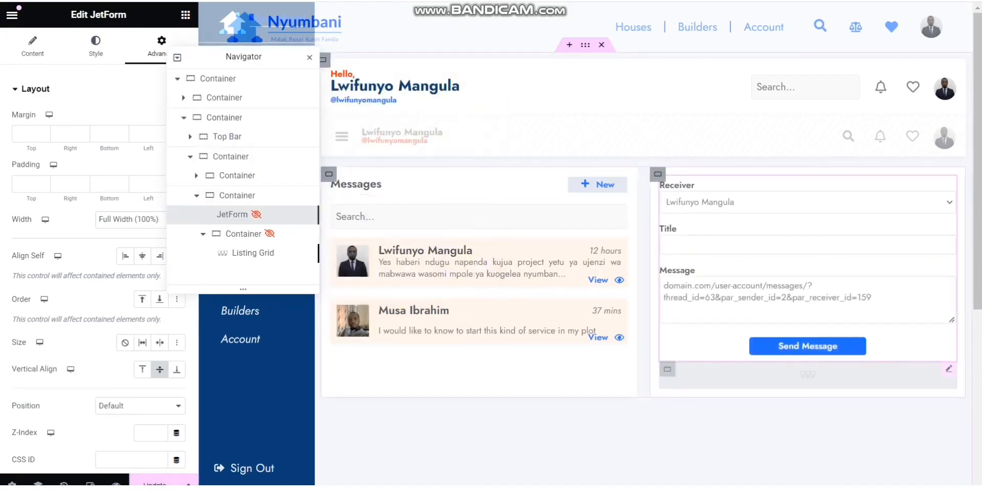
- Open the Listing Grid's Custom Query settings and move the Navigator aside to examine the assigned query
click(252, 253)
scroll(97, 255, down, 6)
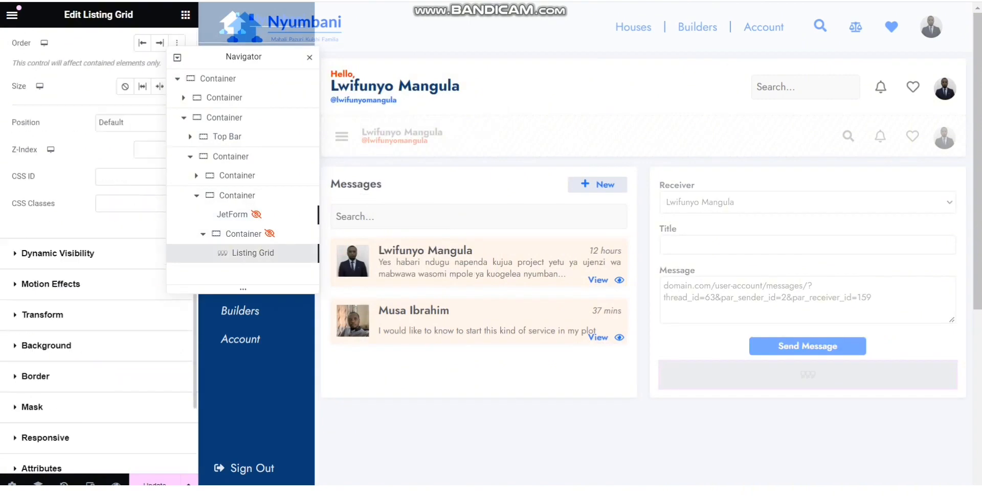
scroll(97, 256, up, 6)
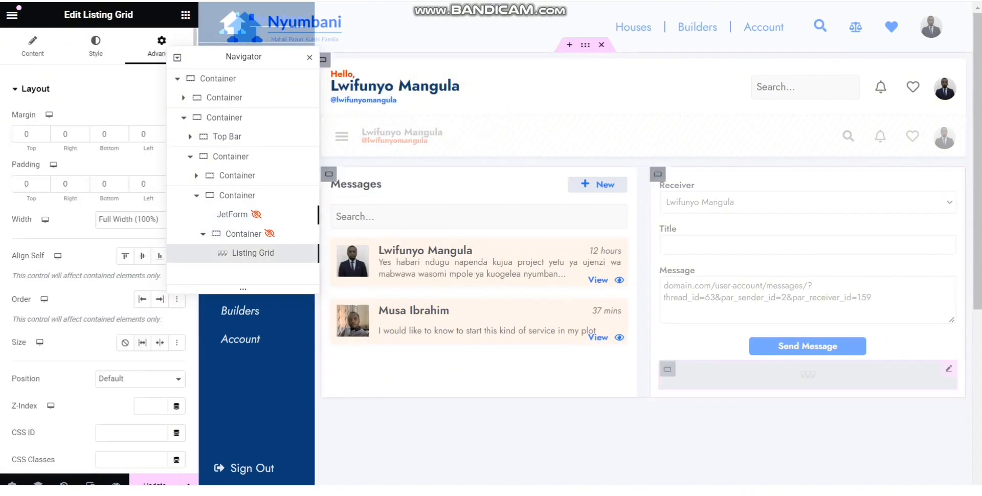
click(32, 46)
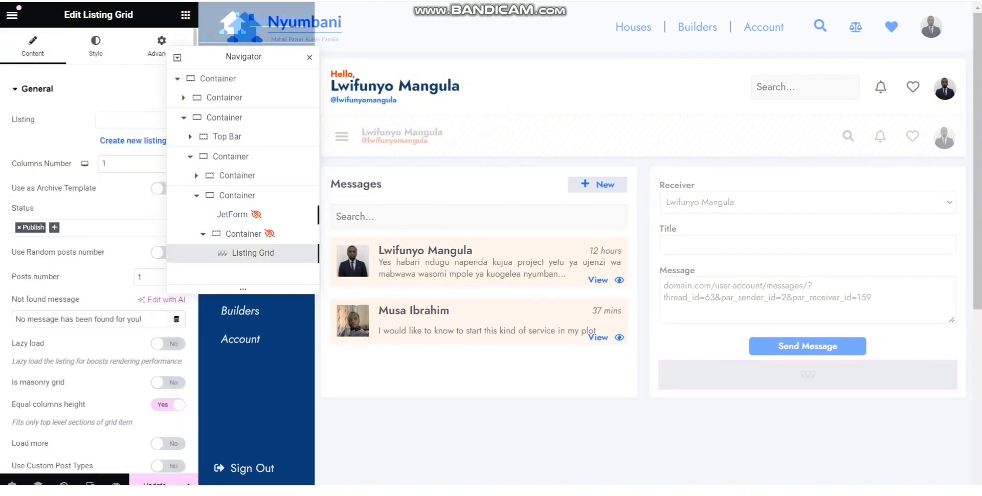
scroll(76, 307, down, 5)
click(51, 330)
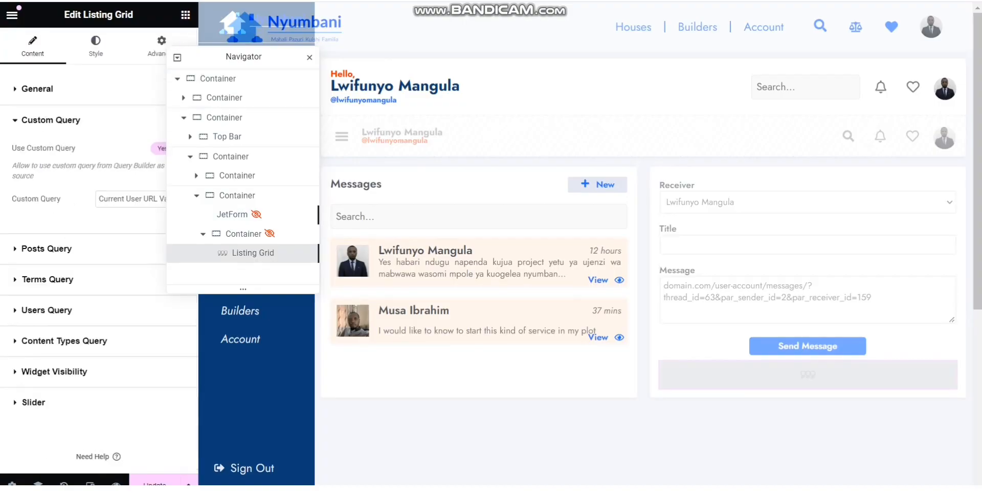
drag(255, 57, 347, 60)
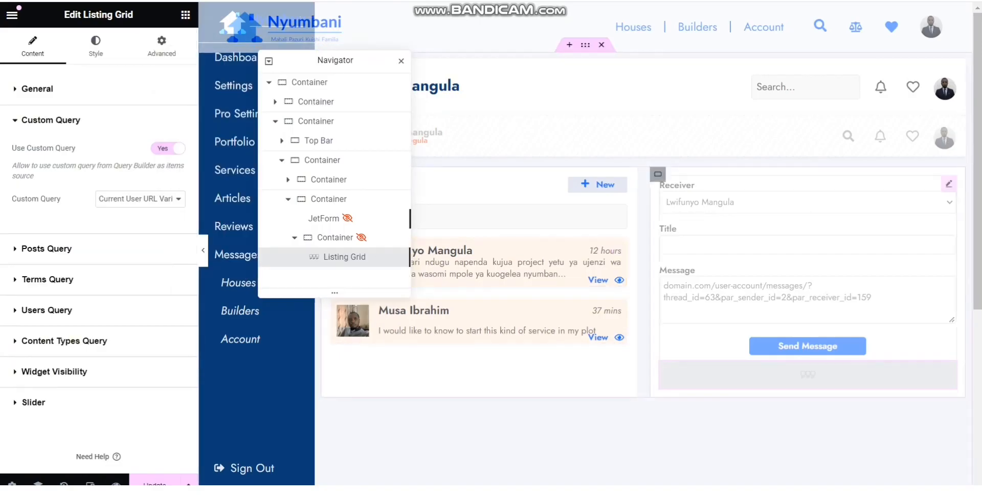
- Move the JetForm below the container that holds the Listing Grid
drag(668, 298, 716, 298)
drag(698, 298, 691, 296)
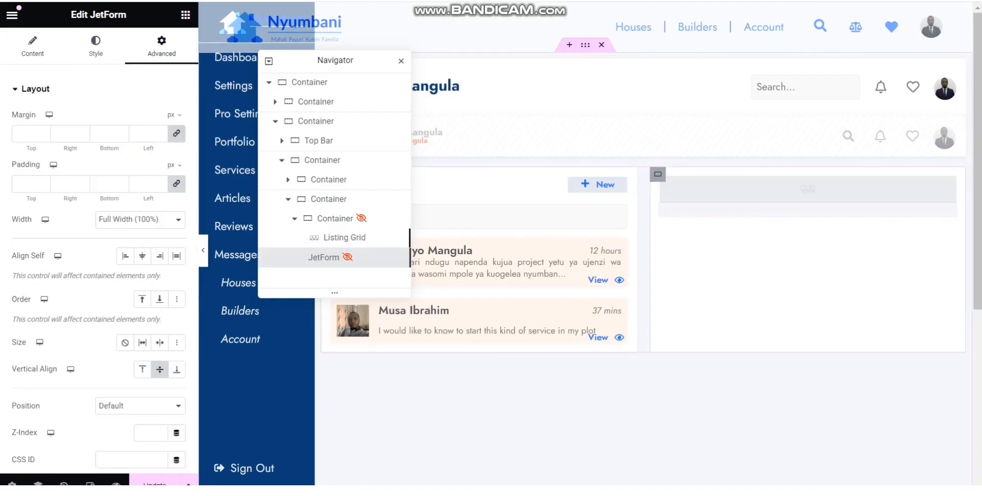
- Go to the Query Builder list and open the Current User URL Variable Thread Messages query in a new browser tab
scroll(588, 255, down, 5)
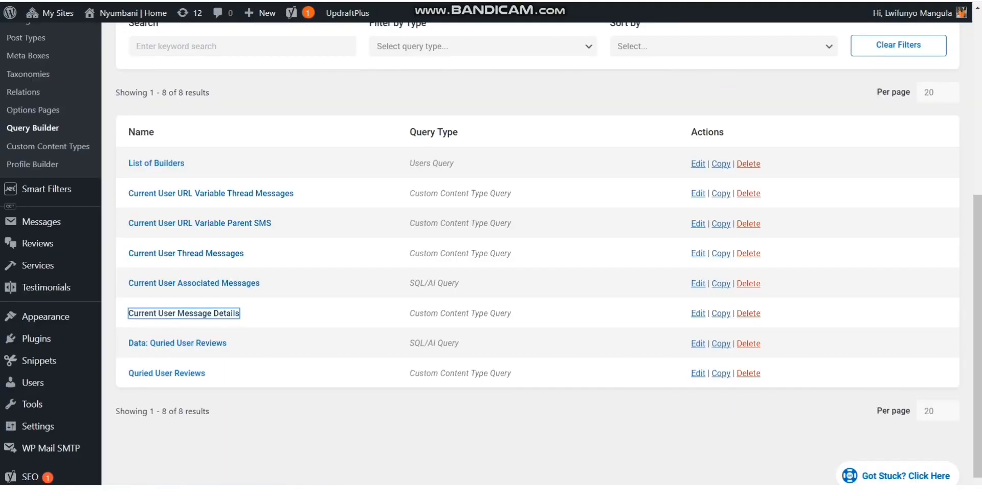
right_click(220, 223)
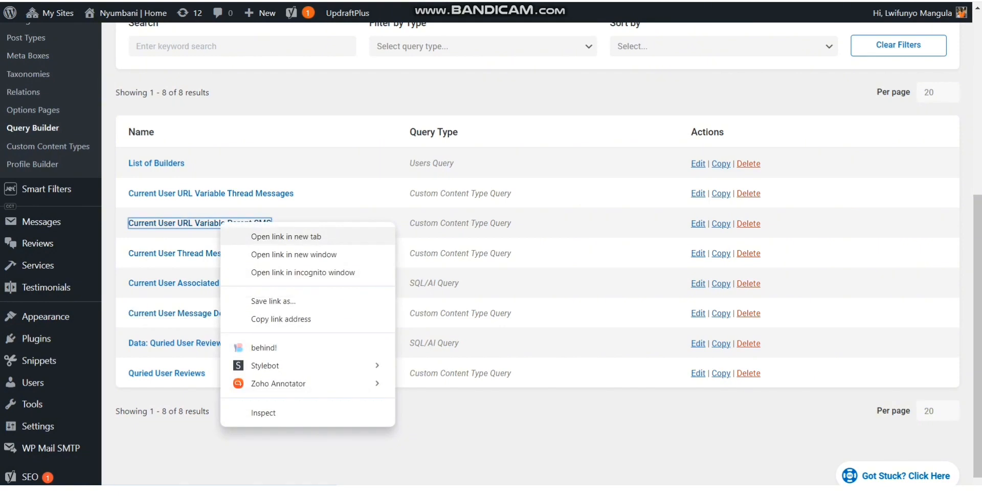
right_click(267, 193)
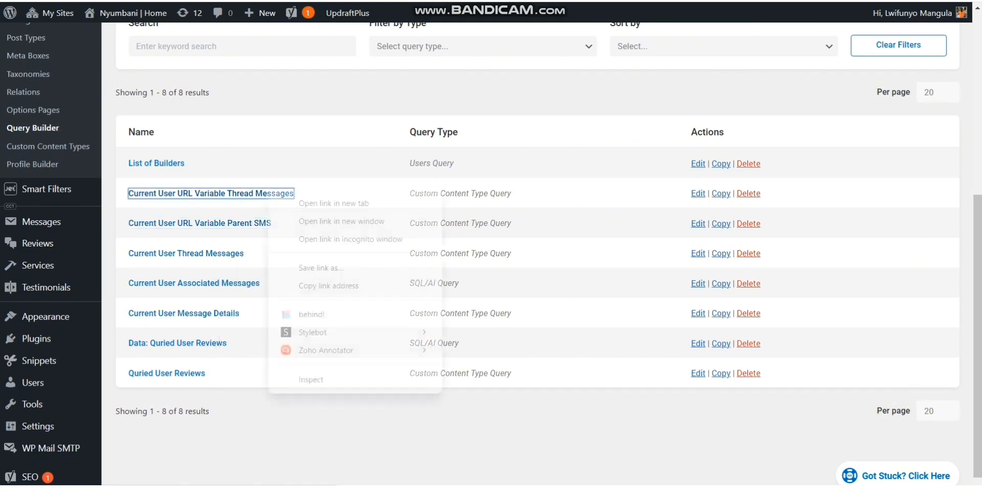
click(302, 204)
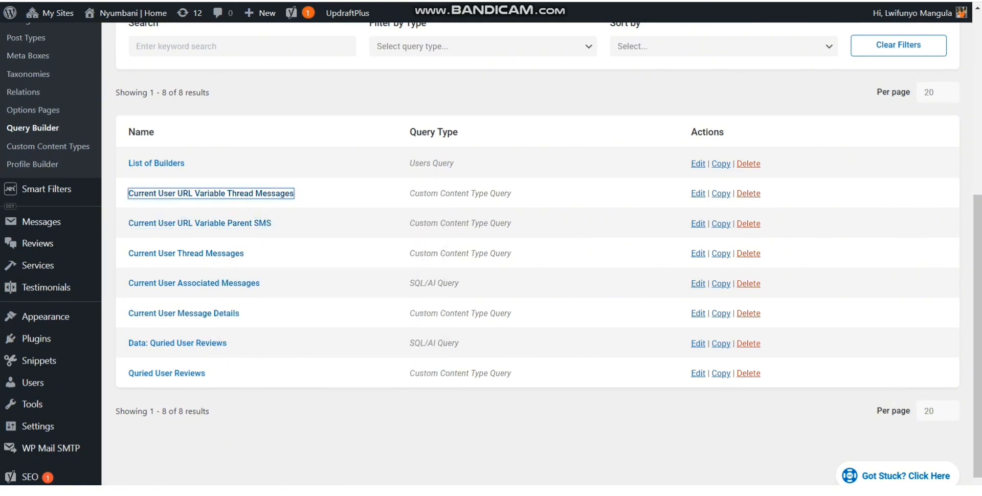
click(260, 2)
- Examine the URL variable thread query's Message Thread ID condition and open its Query Variable macro settings
scroll(537, 256, down, 5)
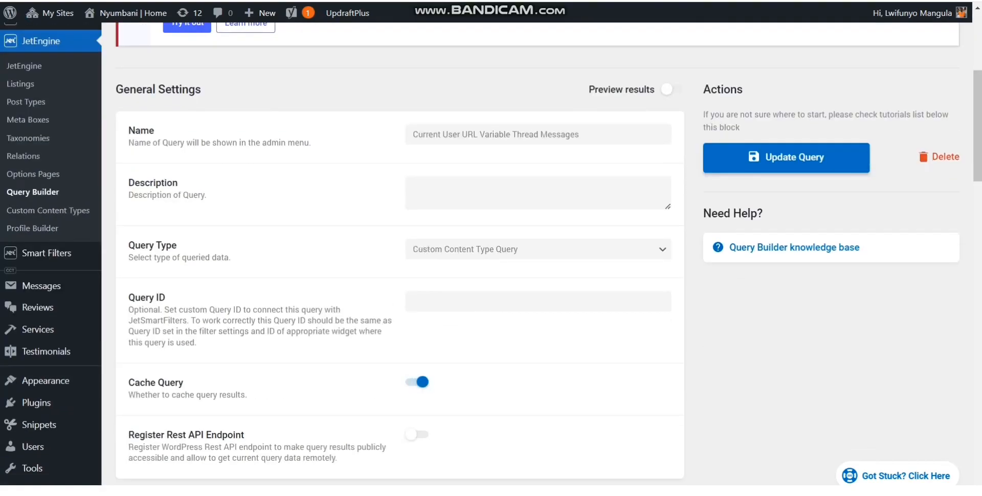
scroll(399, 256, down, 10)
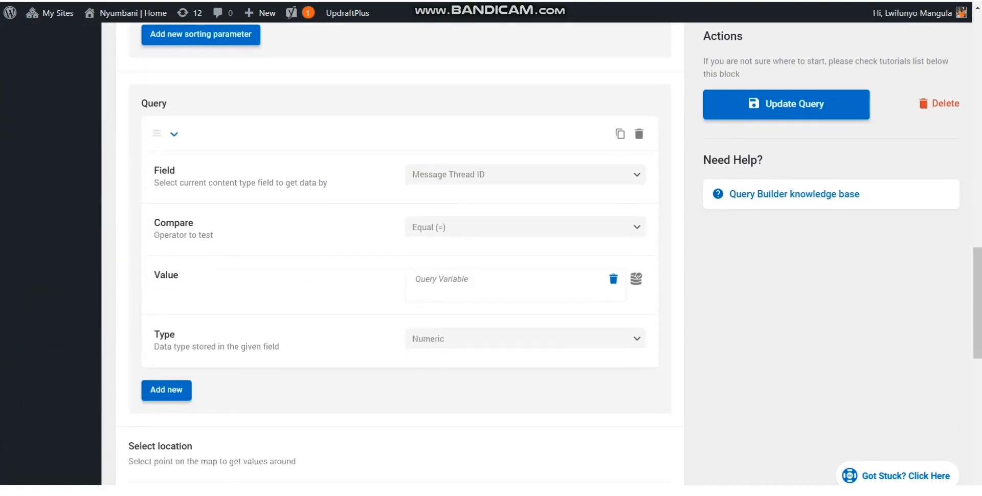
scroll(399, 256, down, 3)
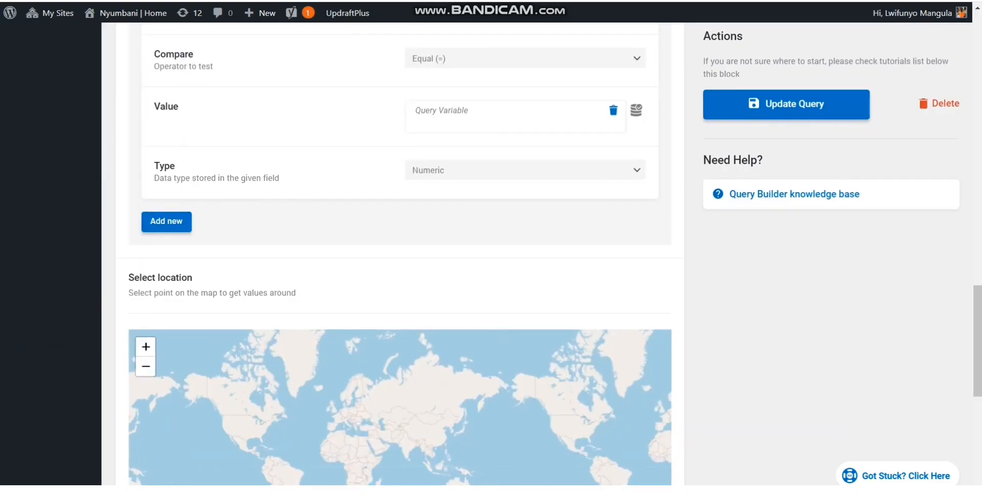
click(636, 110)
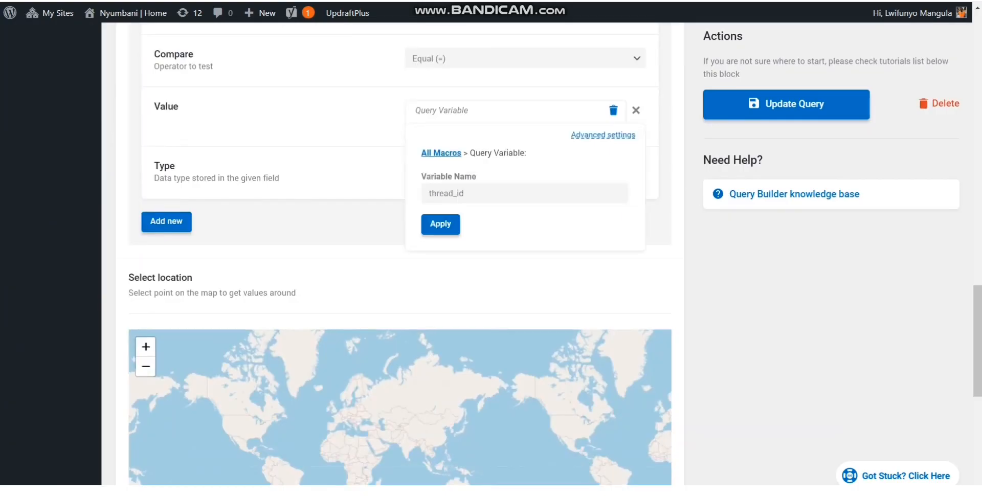
- Review the query's general and content type settings, and highlight the variable name thread_id in its Query Variable macro
scroll(399, 256, up, 15)
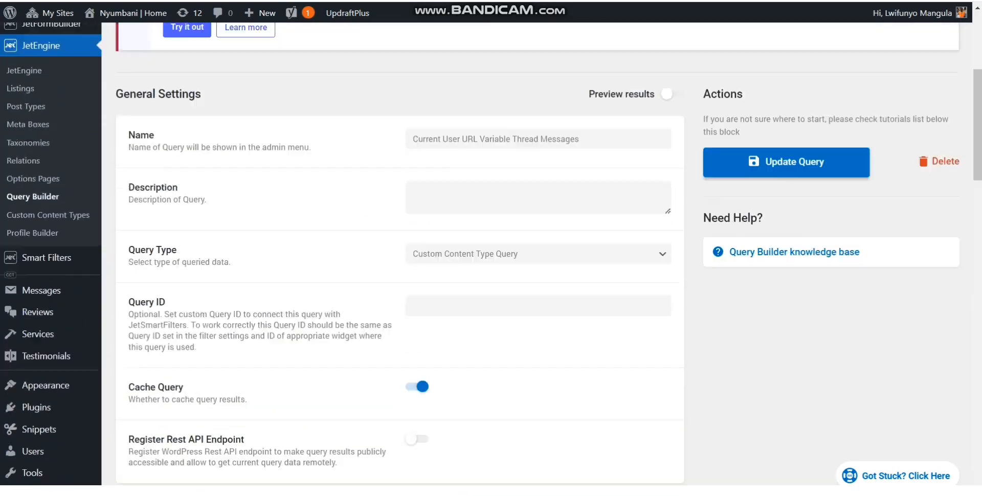
scroll(399, 255, up, 4)
scroll(399, 255, down, 3)
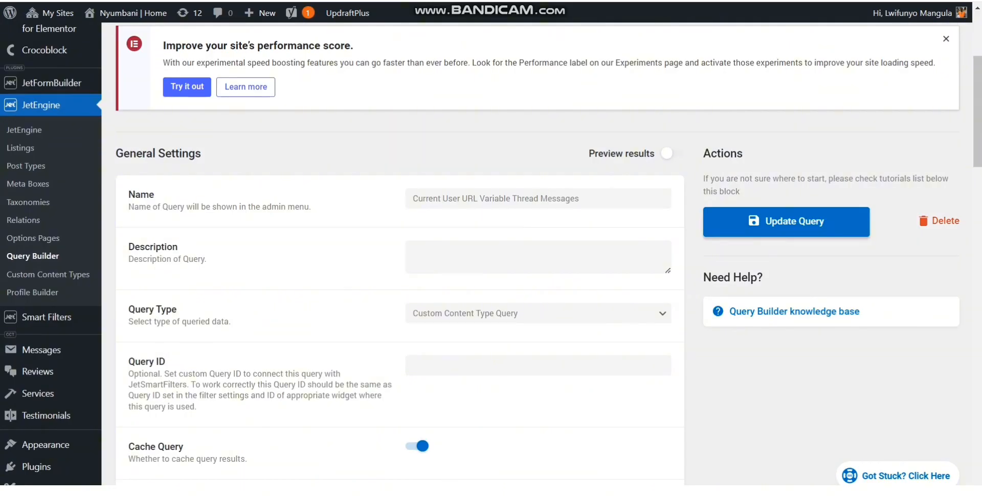
scroll(399, 255, down, 10)
scroll(399, 256, up, 5)
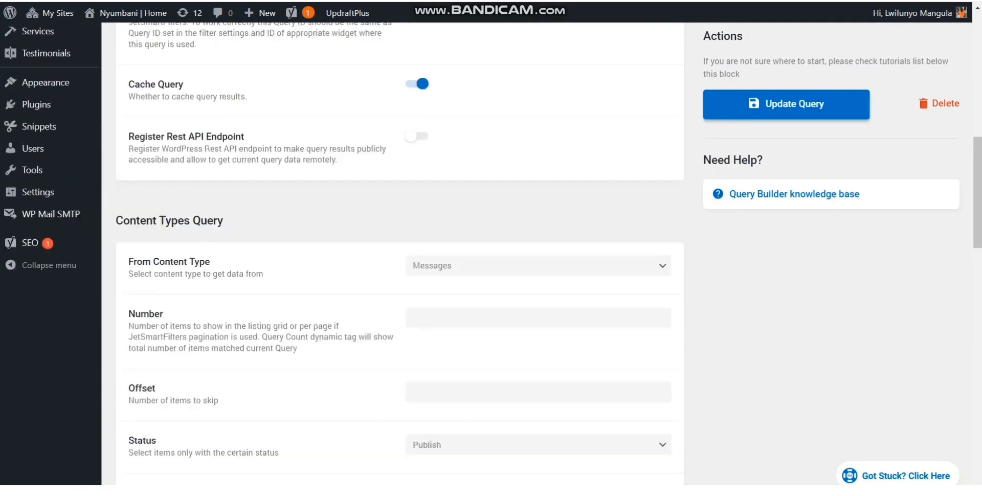
scroll(399, 256, down, 5)
scroll(399, 255, down, 6)
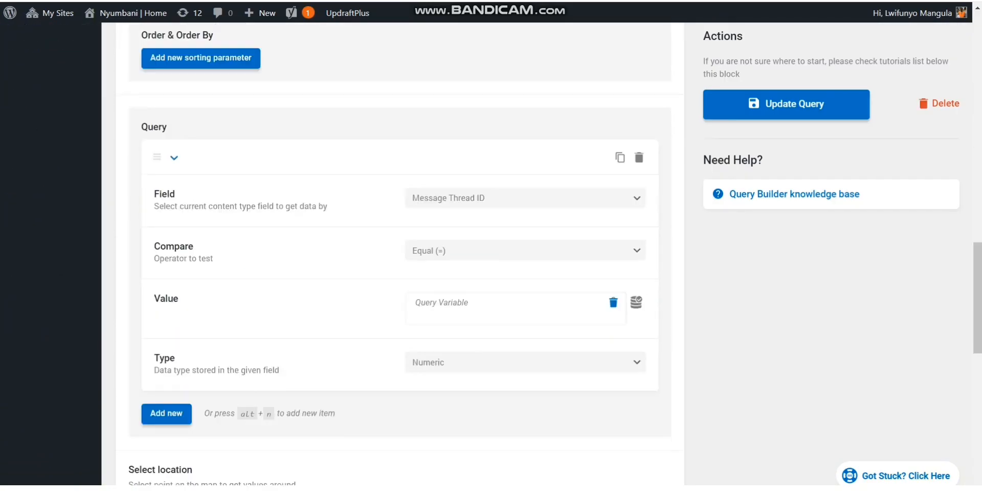
click(636, 303)
double_click(446, 386)
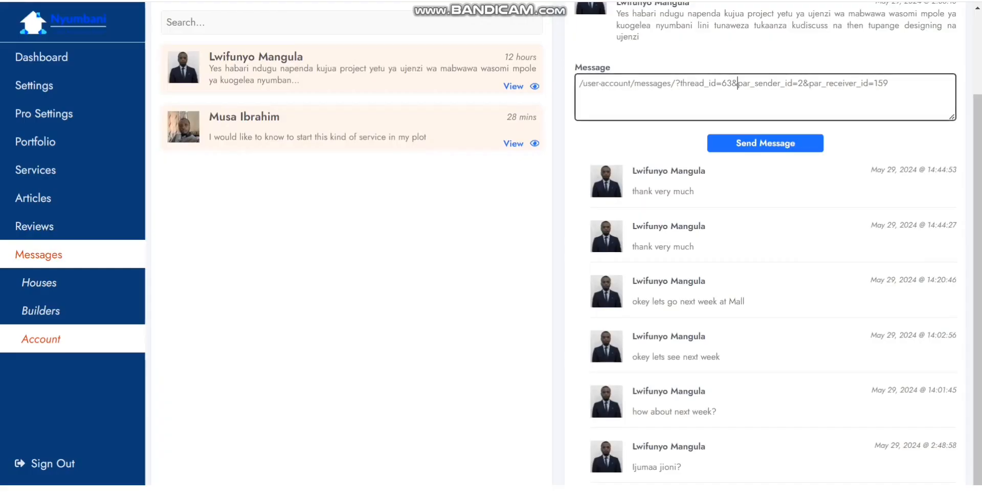
- In the live thread's draft reply, highlight the thread_id=63 parameter and the whole URL path for comparison with the macro
drag(680, 83, 743, 83)
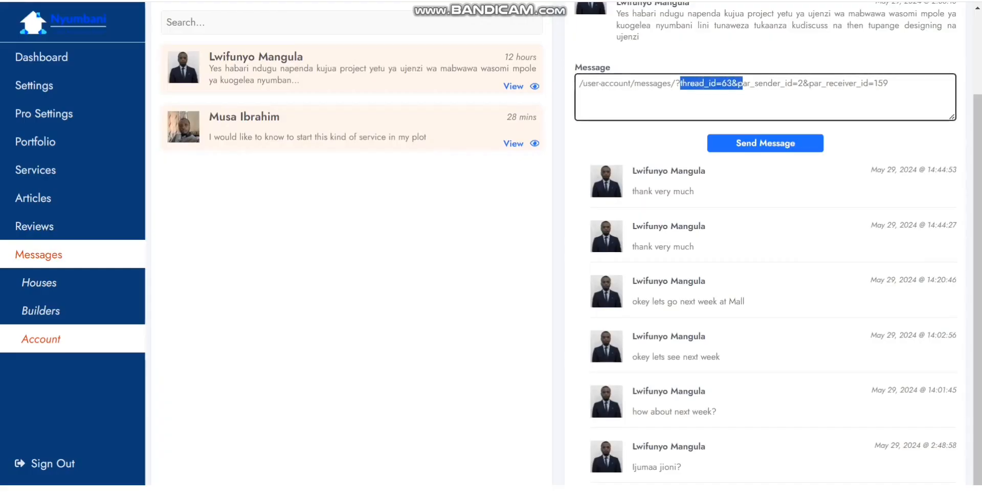
triple_click(765, 83)
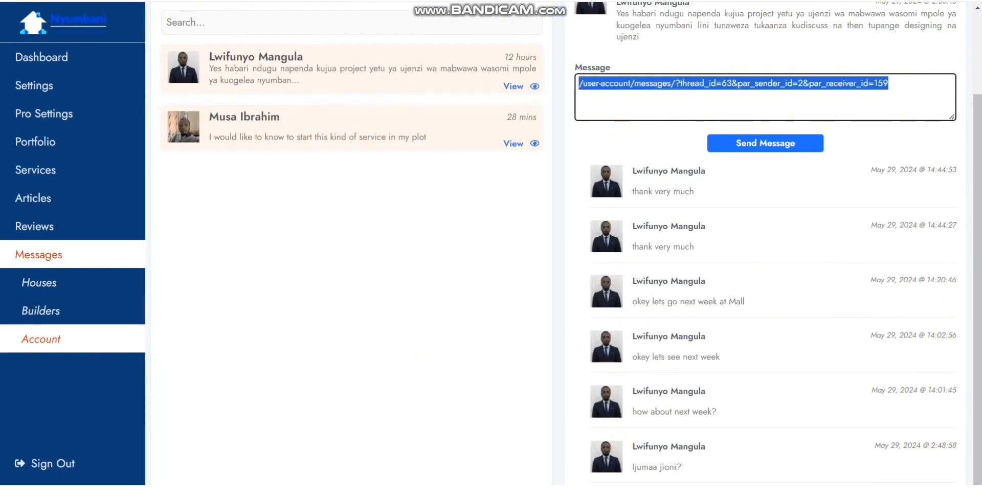
scroll(572, 244, up, 3)
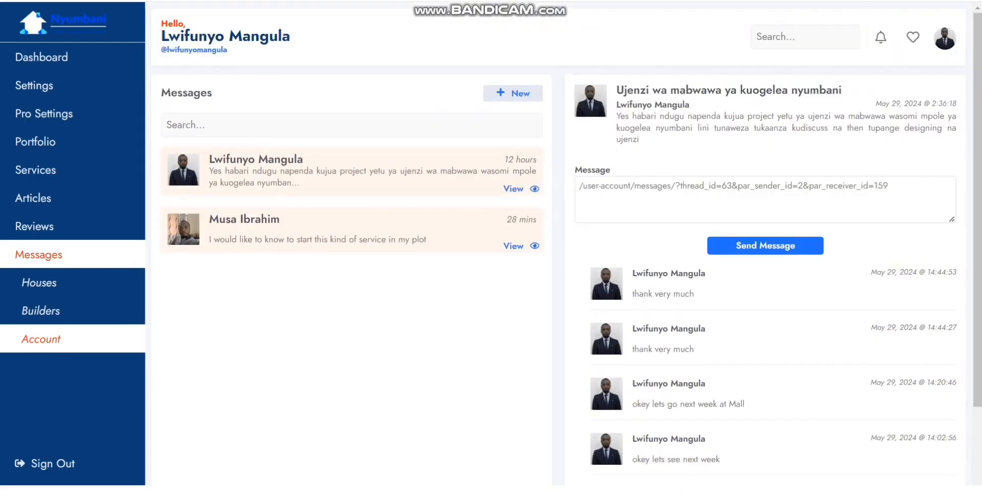
- Examine the draft reply's URL parameters, highlighting thread_id=63 and checking par_sender_id and par_receiver_id, and look over the thread's replies
drag(680, 185, 868, 185)
mouse_move(674, 185)
mouse_down()
mouse_move(732, 185)
mouse_move(681, 185)
mouse_up()
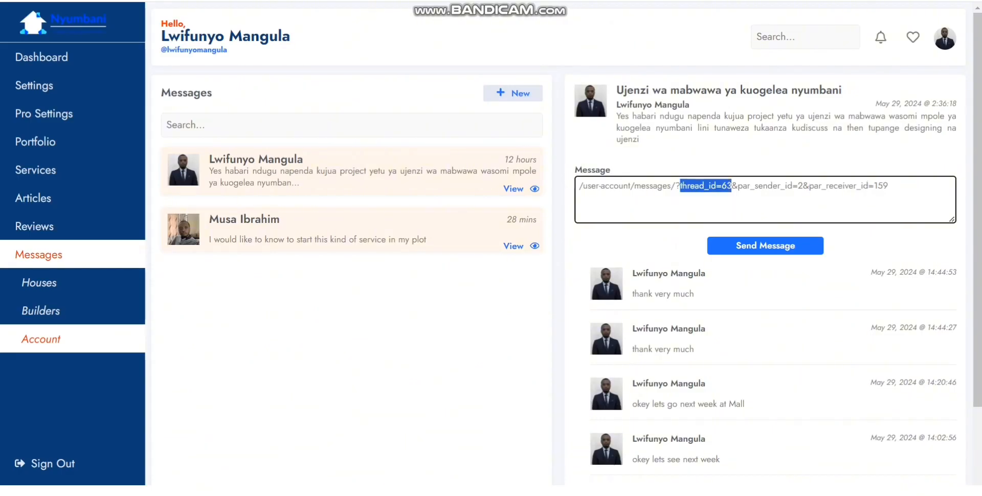
click(685, 158)
click(758, 185)
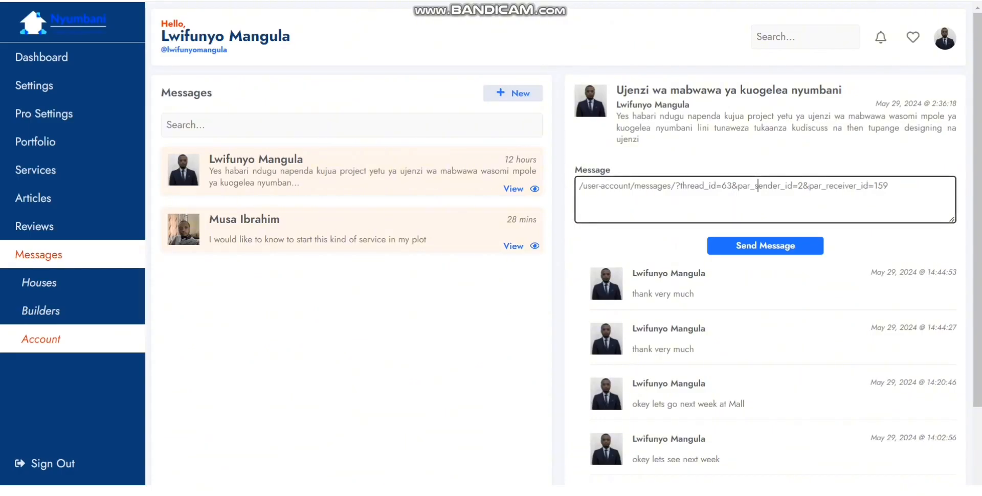
click(839, 158)
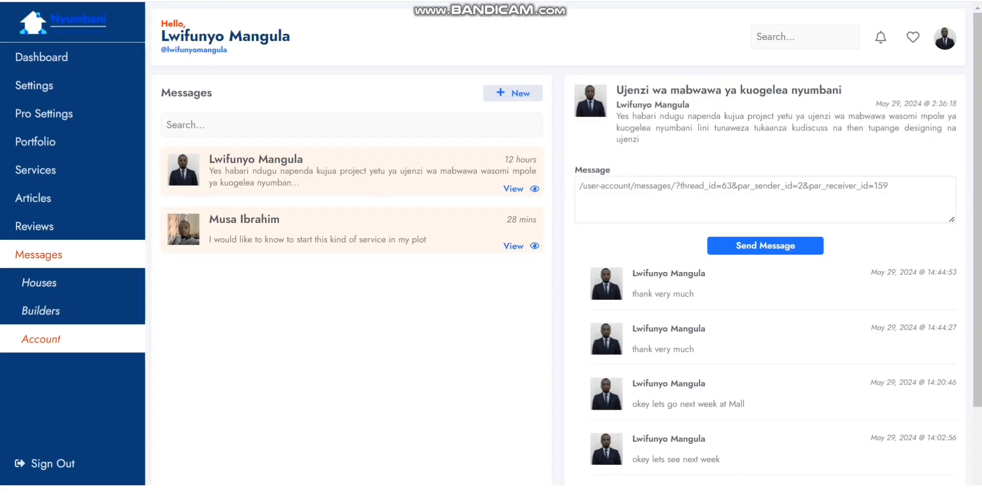
click(891, 188)
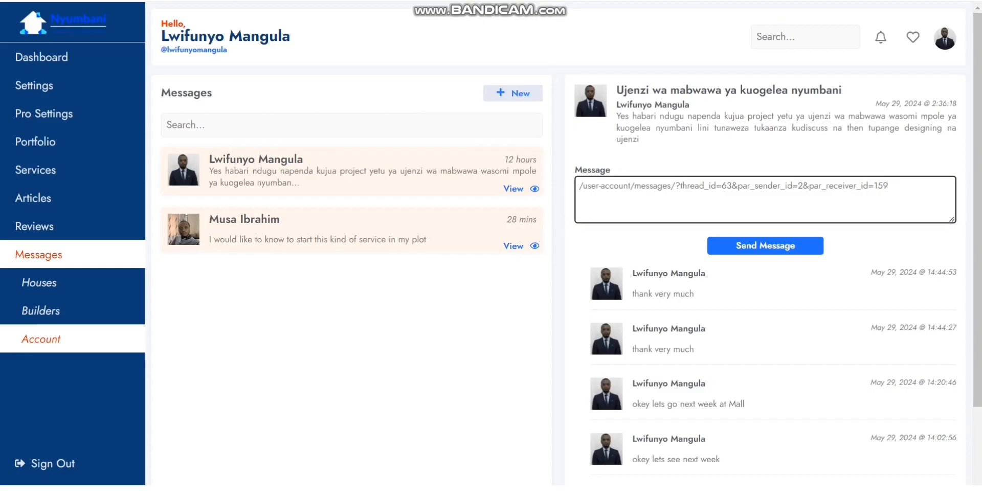
scroll(571, 243, down, 2)
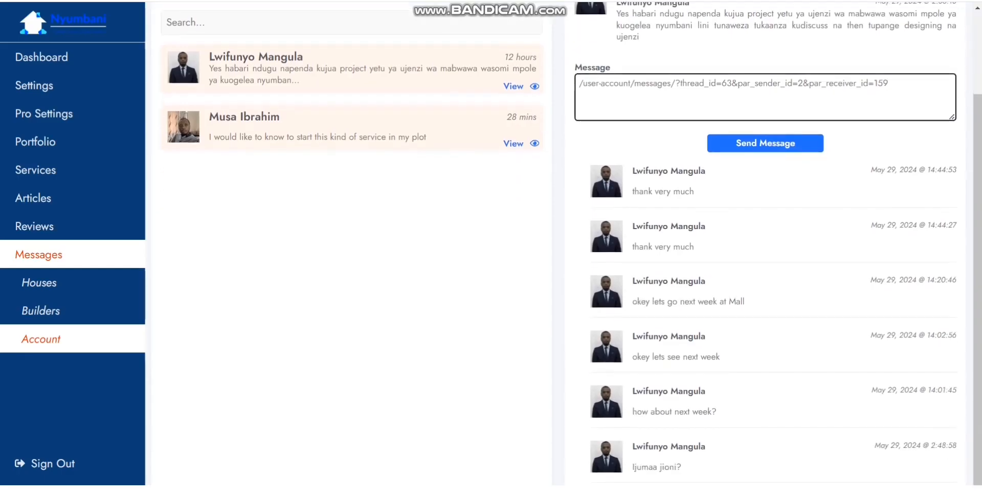
scroll(572, 243, up, 2)
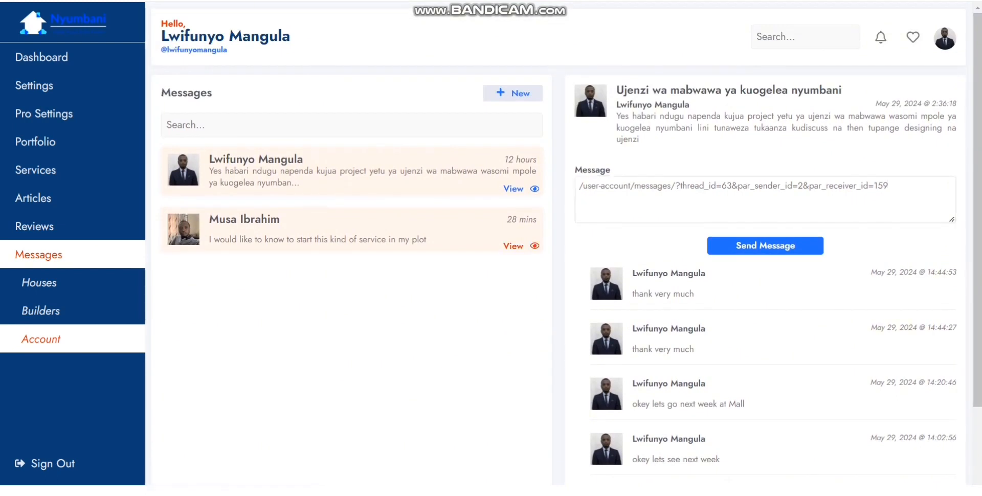
- Send the reply "thank very much" in the How to start landscaping thread
triple_click(698, 187)
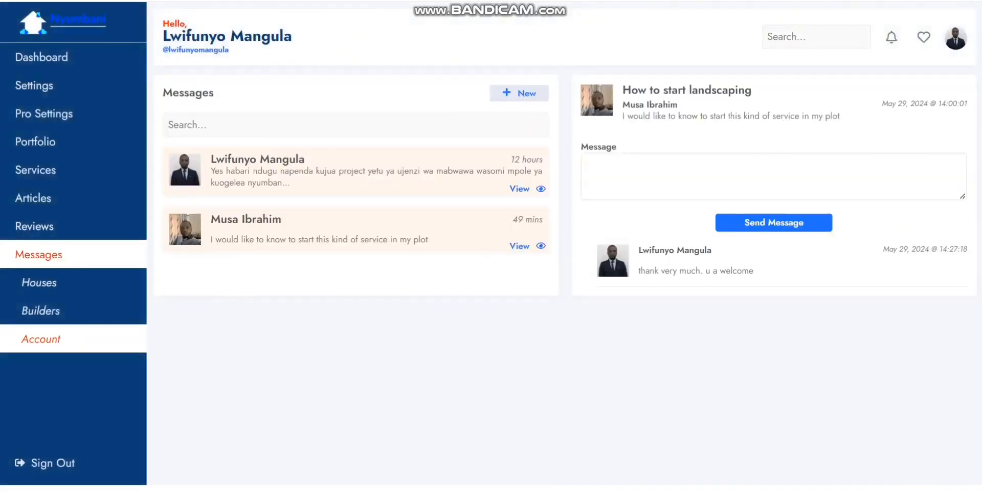
click(737, 176)
text(tha)
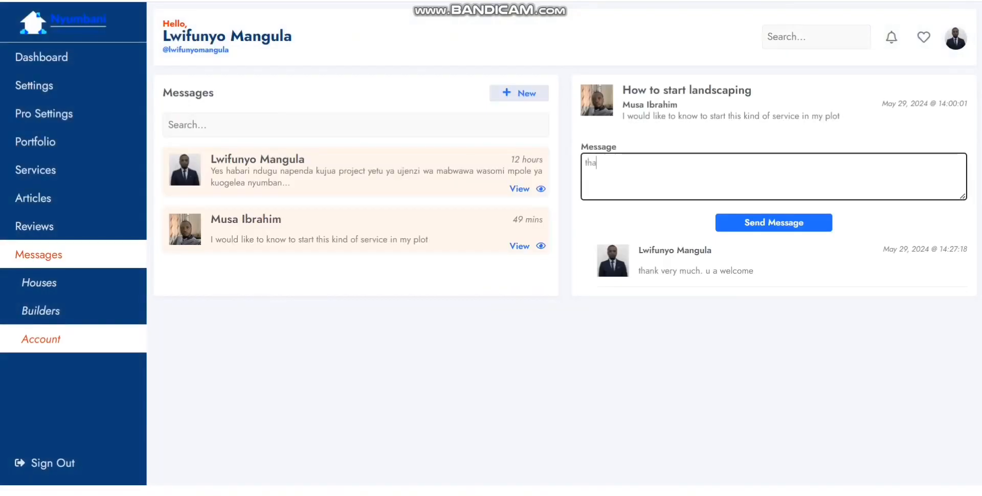
text(nk very much)
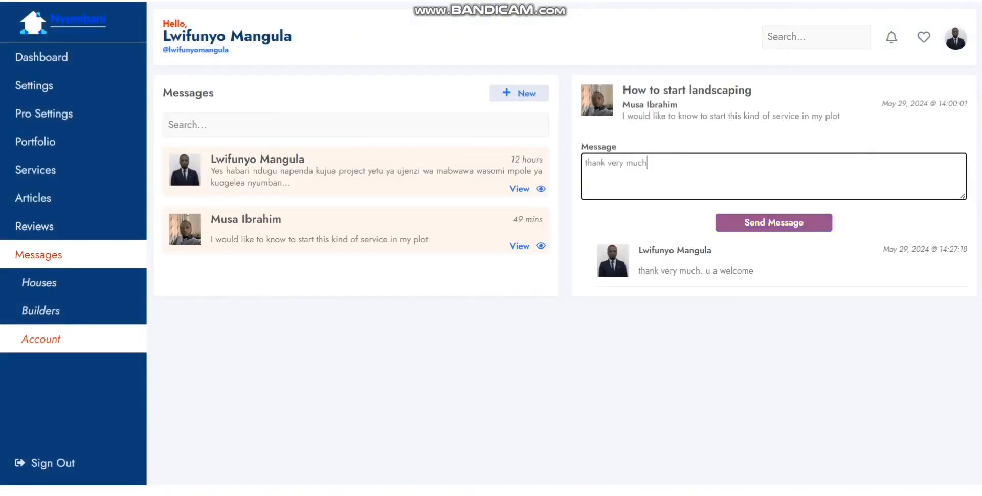
click(774, 222)
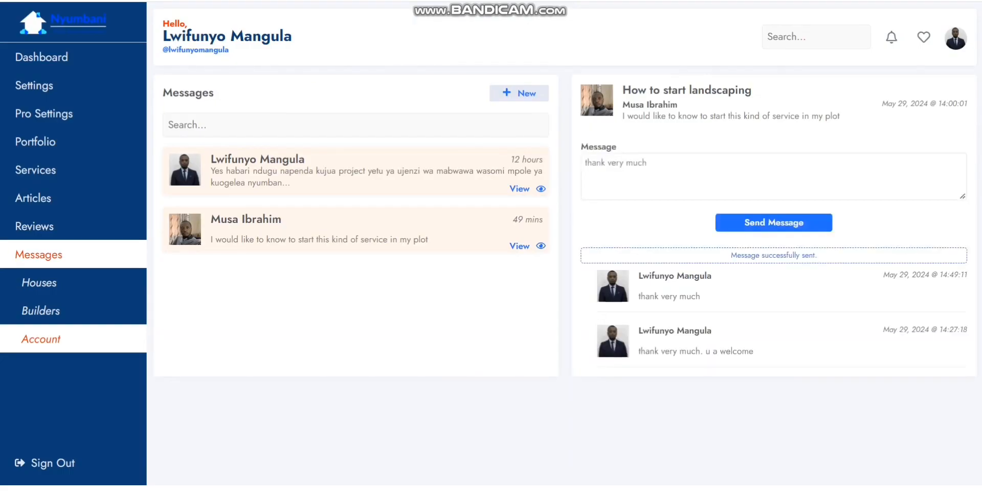
- Replace the draft reply with /user-account/messages/?thread_id=73&par_sender_id=159&par_receiver_id=2 and highlight its thread, sender and receiver parameters at a larger page zoom
triple_click(634, 163)
text(/user-account/messages/?thread_id=73&par_sender_id=159&par_receiver_id=2)
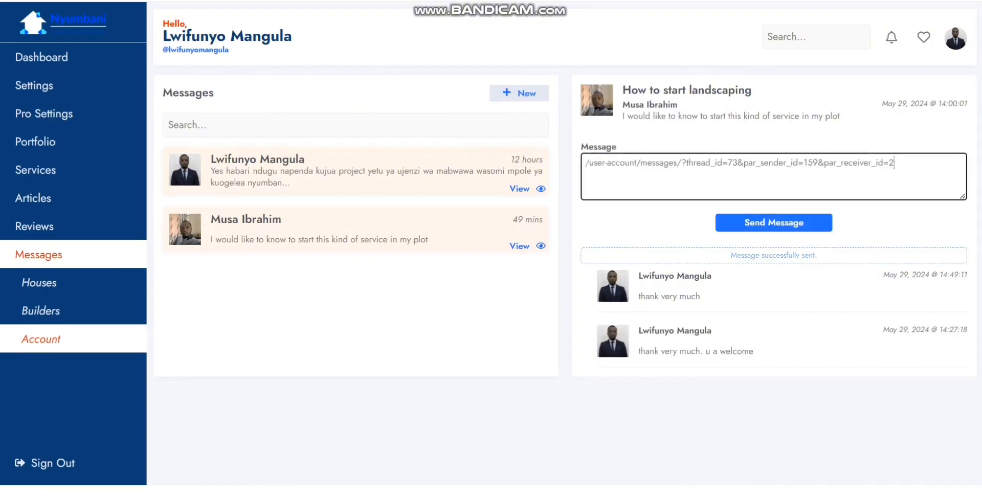
key(ctrl+plus)
key(ctrl+plus)
key(ctrl+plus)
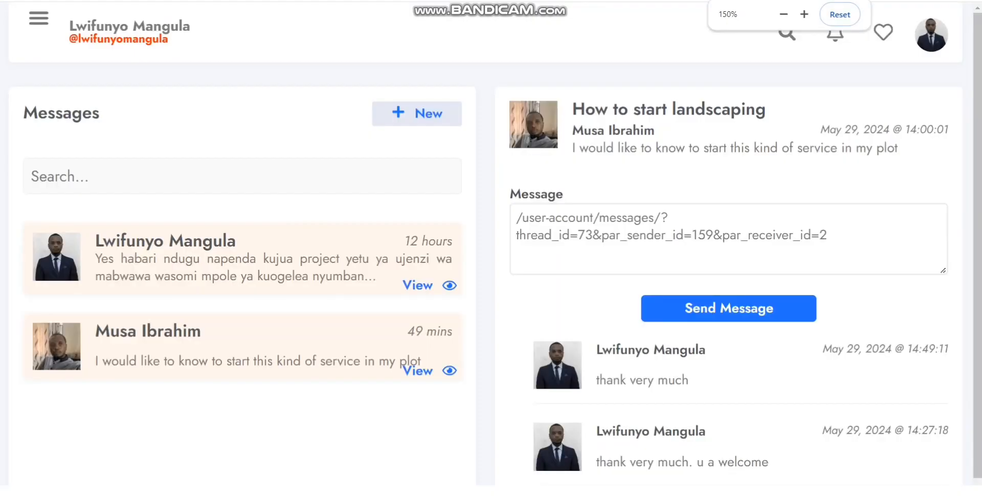
key(ctrl+plus)
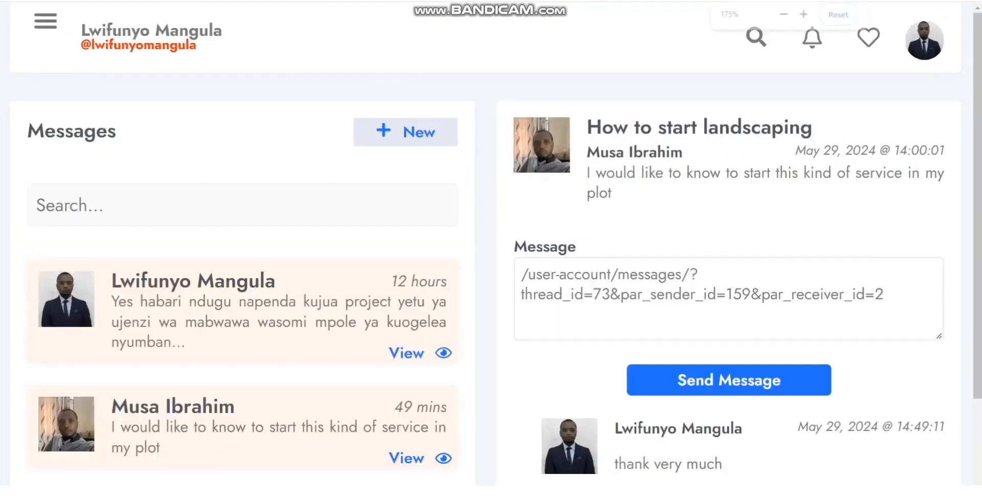
drag(611, 295, 524, 295)
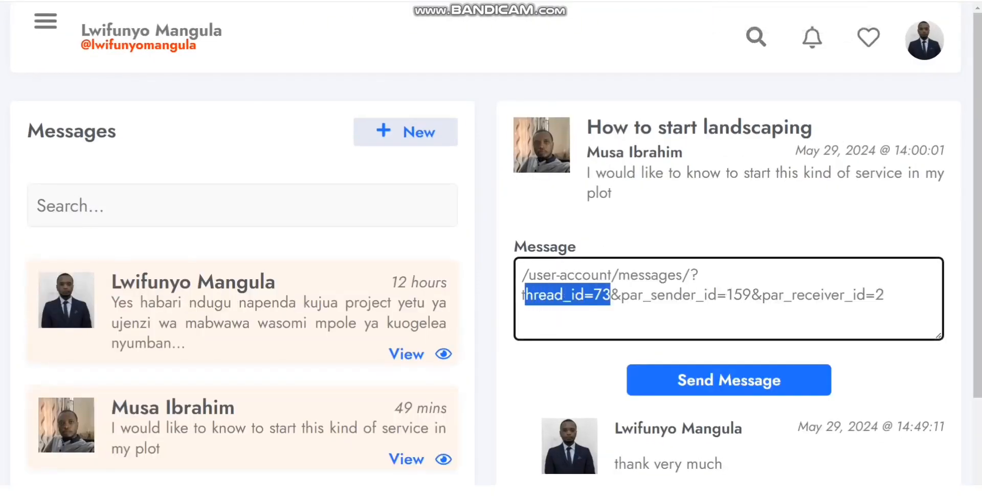
drag(638, 295, 856, 295)
key(ctrl+minus)
key(ctrl+minus)
key(ctrl+minus)
key(ctrl+minus)
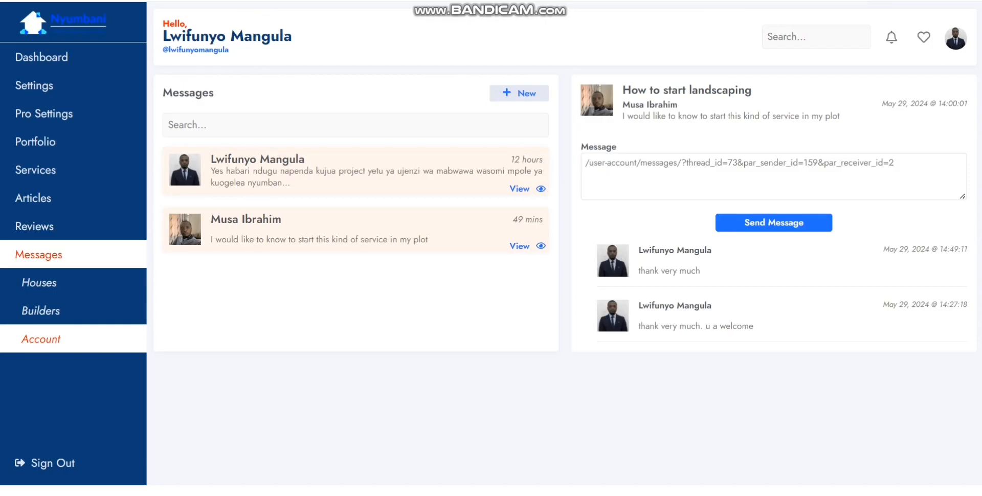
- Cut the URL path from the draft reply while highlighting the thread's replies, and paste it back
triple_click(714, 165)
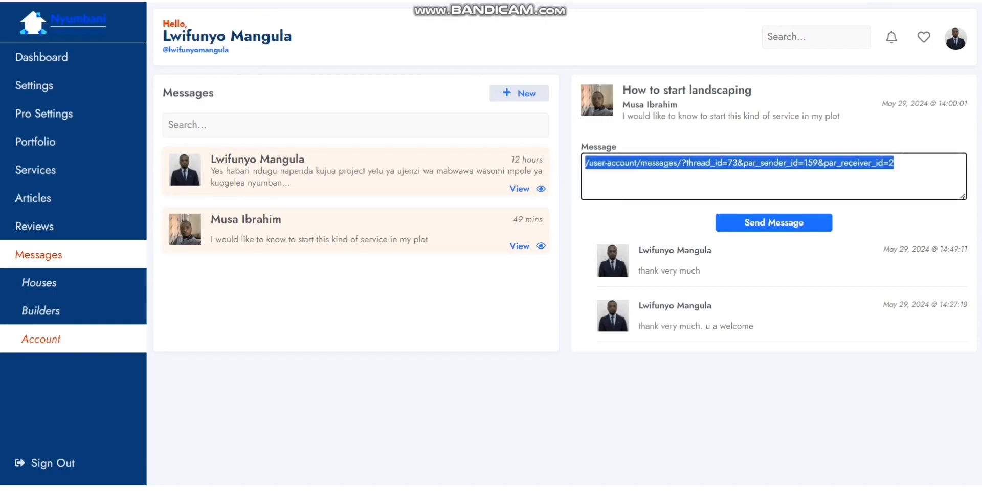
key(ctrl+x)
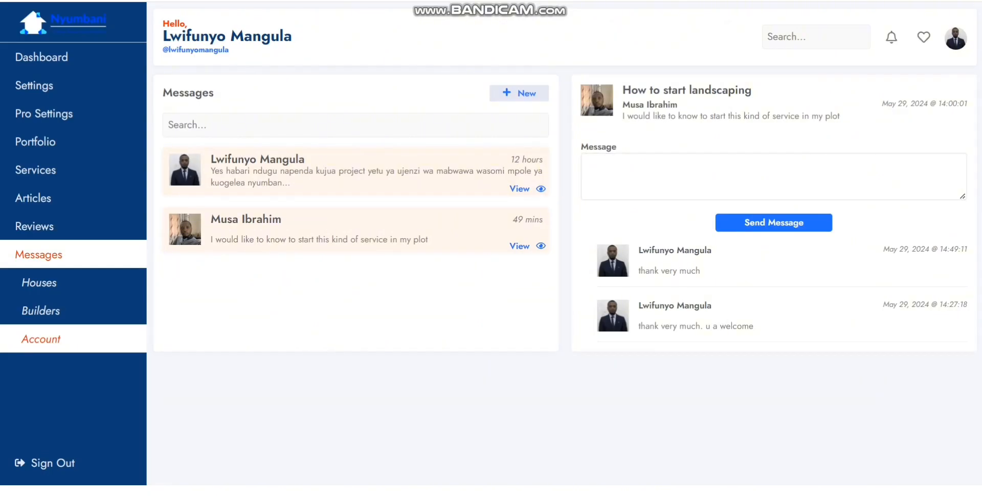
drag(650, 250, 670, 326)
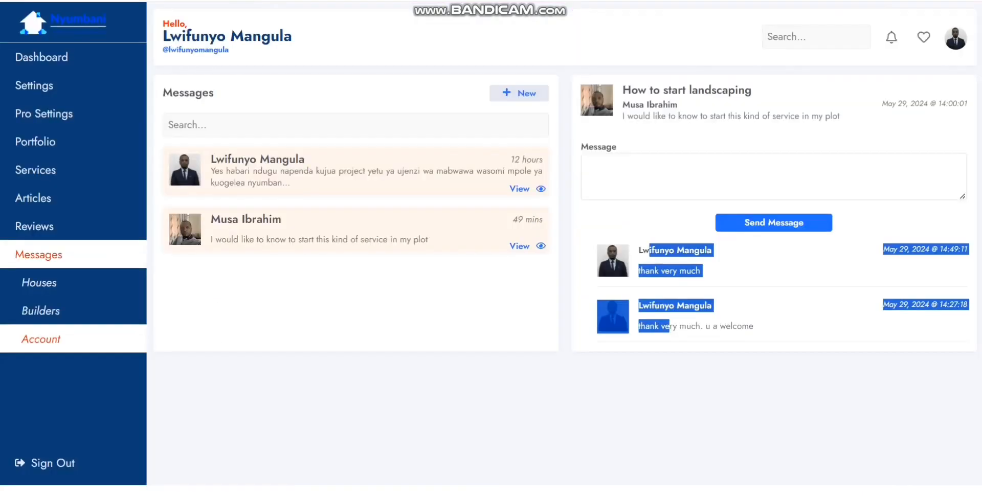
click(773, 176)
key(ctrl+v)
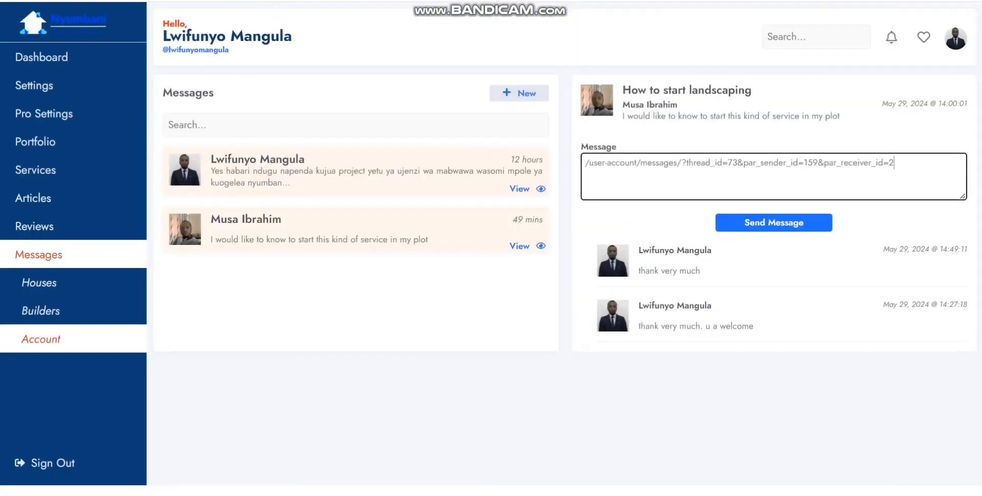
double_click(733, 163)
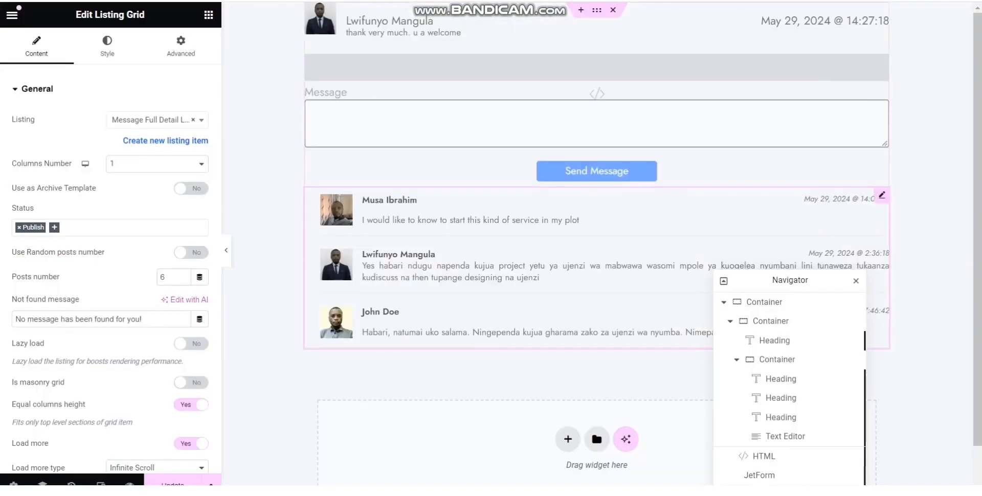
- Inspect the JetForm widgets in the message listing and account page templates, and show the block list of the Message Queried Builder form
click(882, 88)
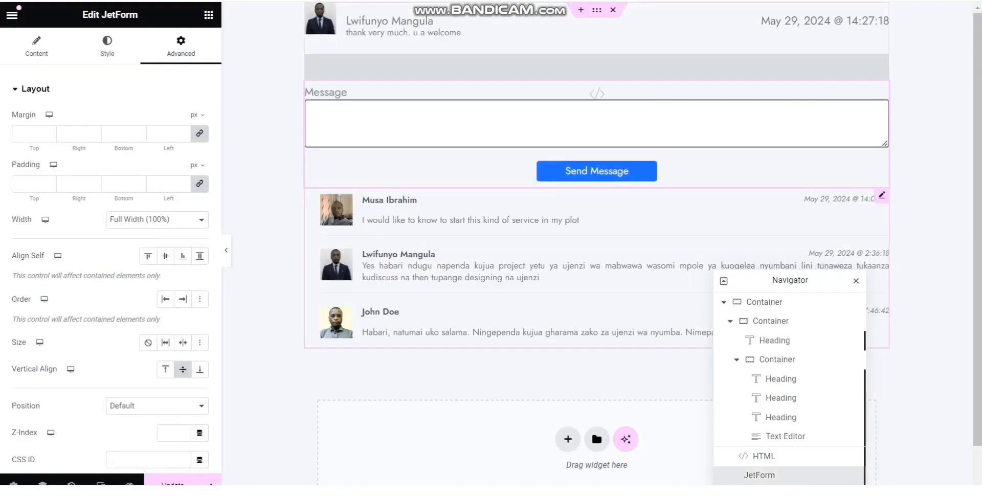
click(882, 195)
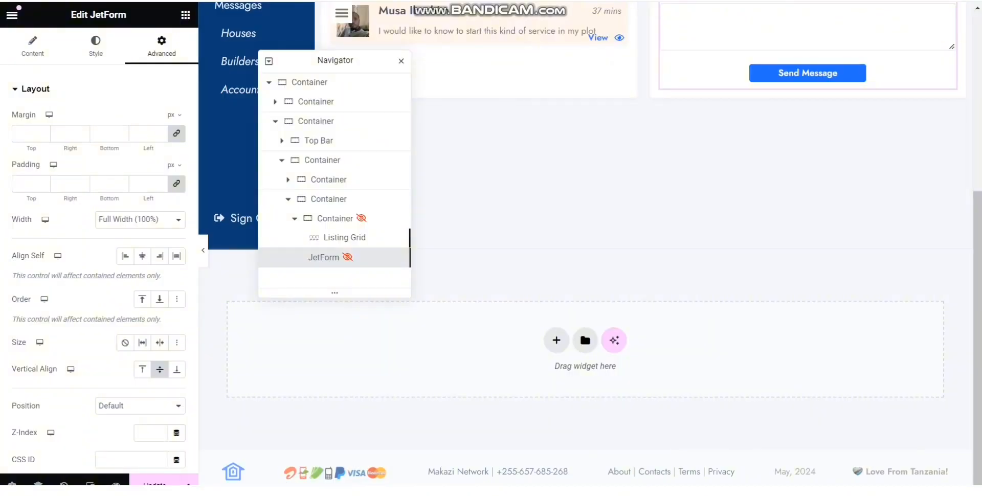
scroll(798, 256, up, 6)
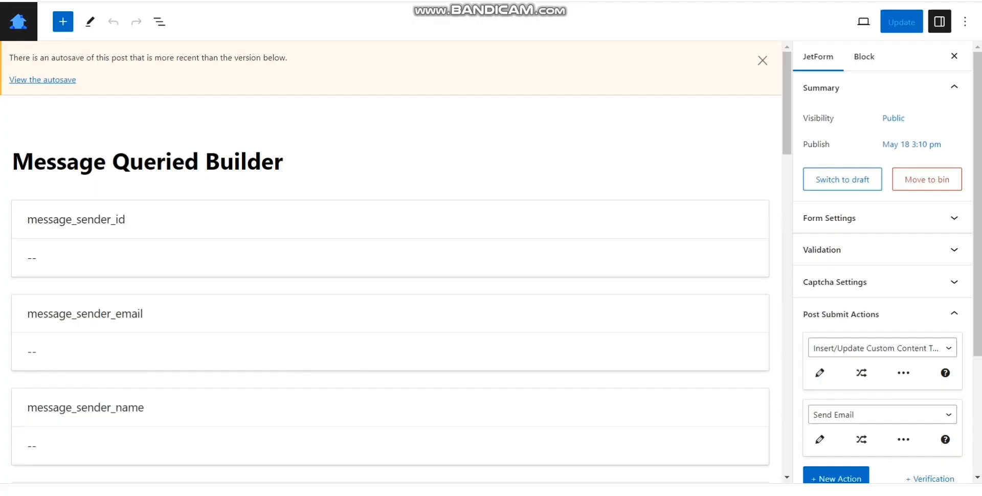
click(160, 22)
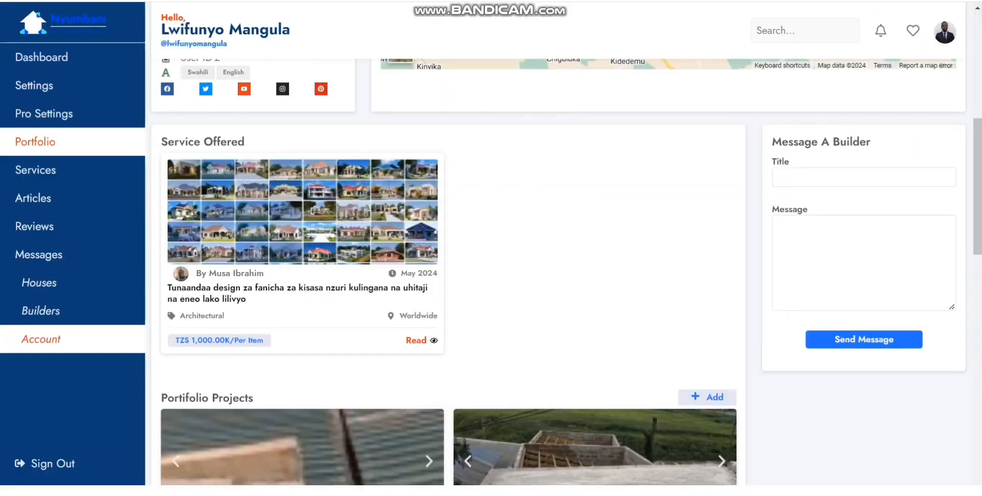
- Examine the Message A Builder form on the front-end portfolio page, focusing on its Title and Message fields
scroll(665, 358, up, 6)
scroll(665, 358, down, 6)
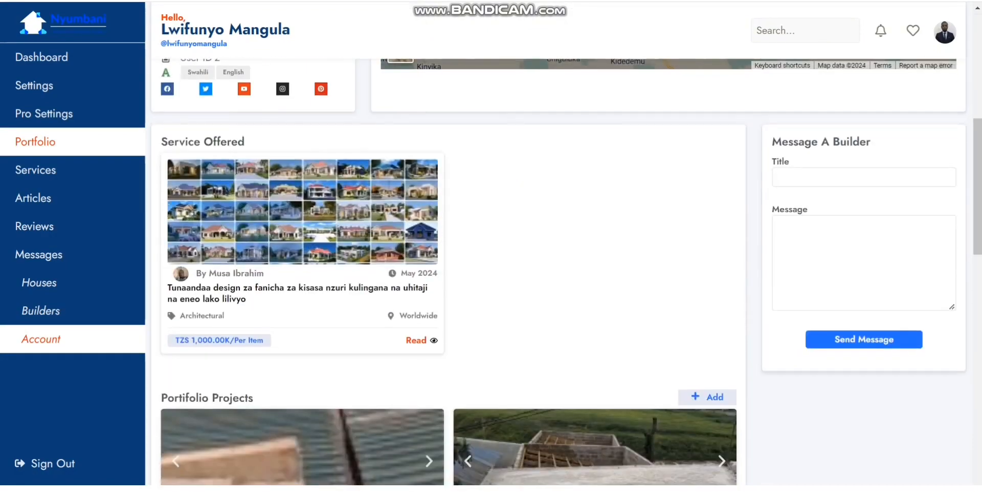
click(864, 178)
click(796, 263)
click(864, 177)
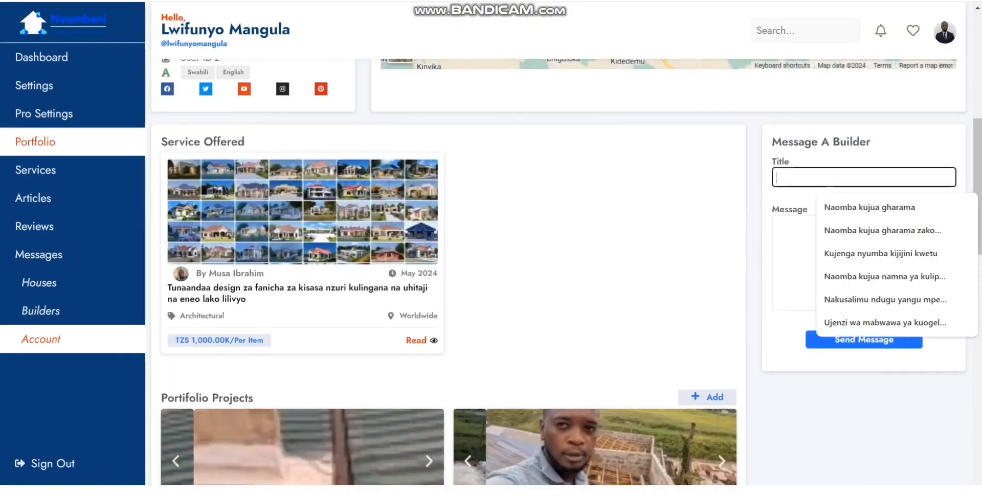
click(796, 263)
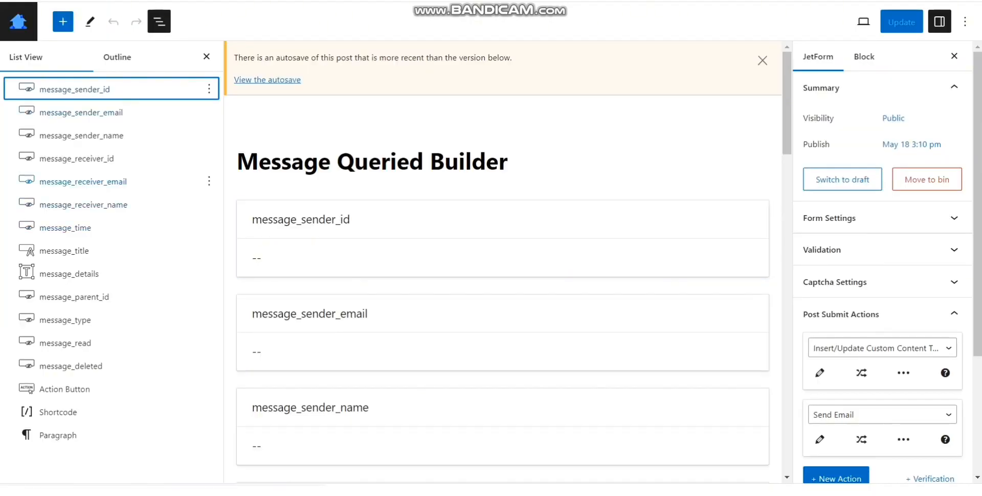
- In the Message Queried Builder form, review the message_receiver_id preset and the message_title and message_details fields
click(77, 158)
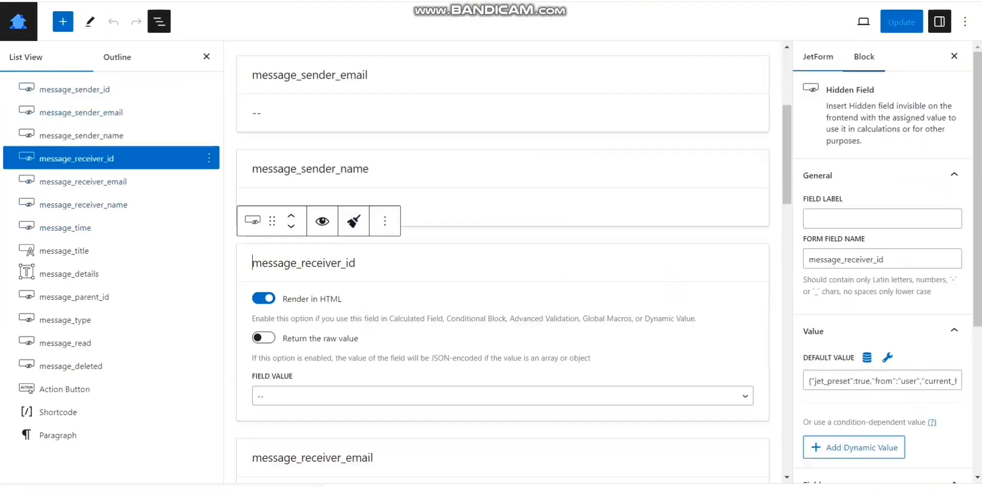
click(867, 357)
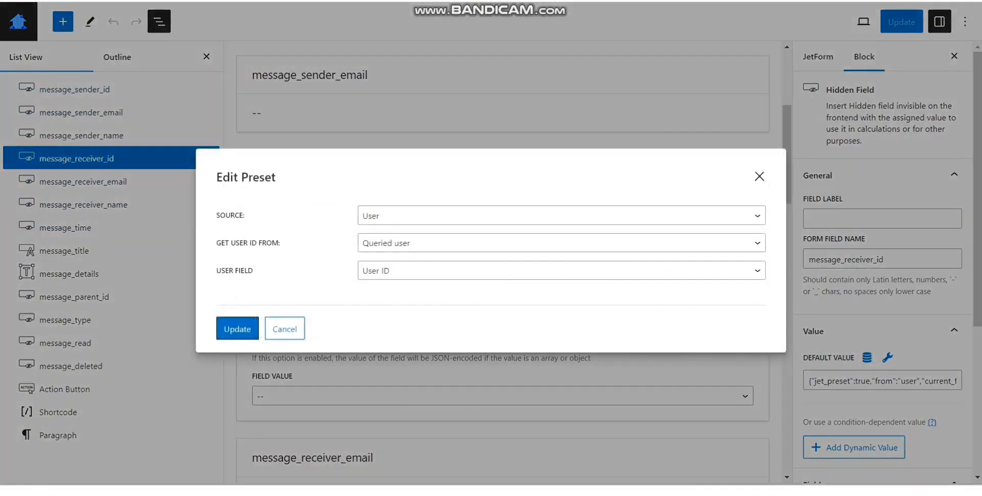
click(238, 329)
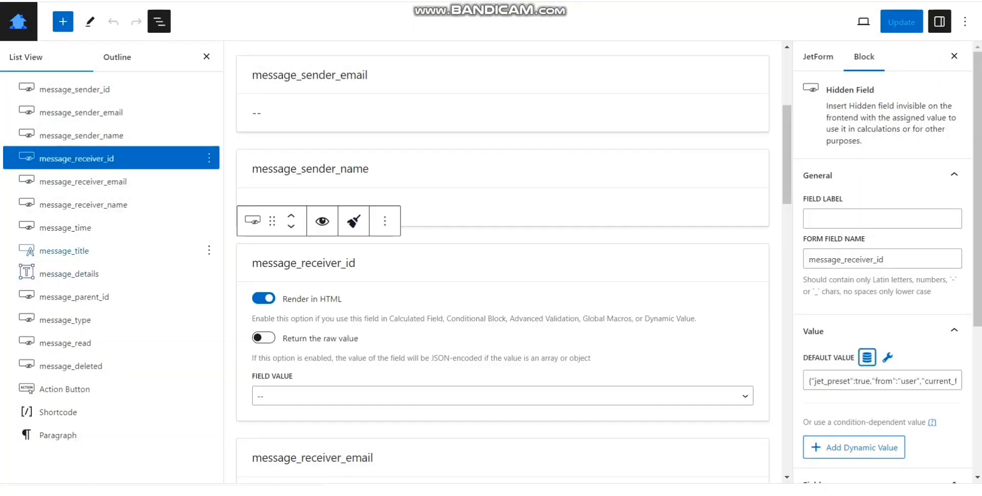
click(64, 251)
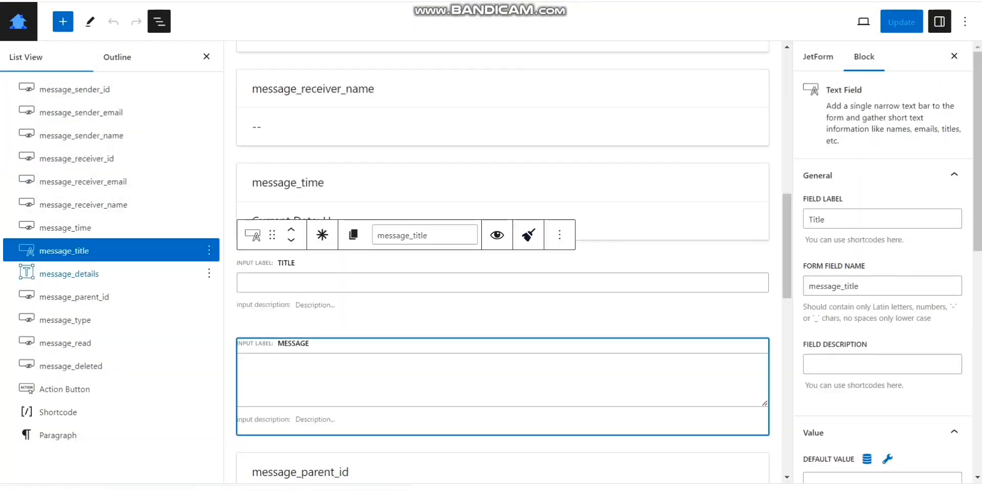
click(69, 274)
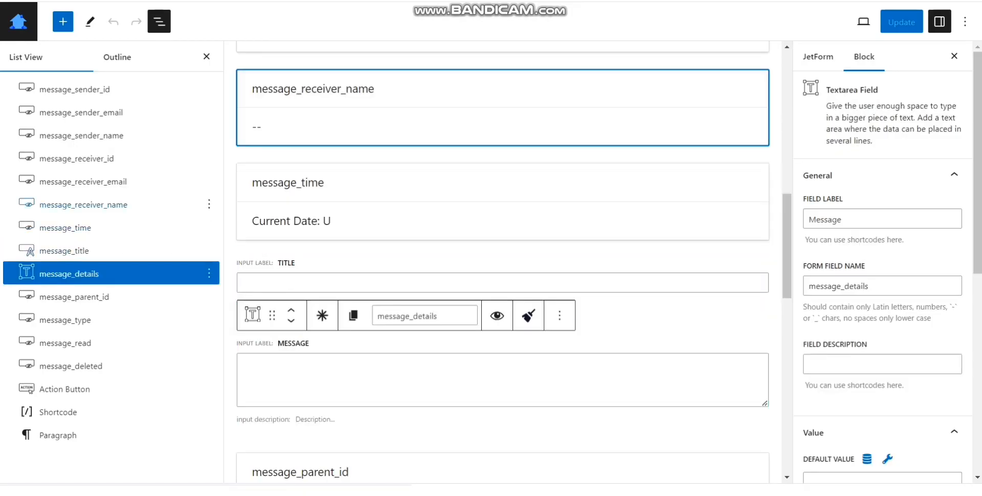
- Check the default value preset of the message_sender_id hidden field and leave it without saving
click(74, 89)
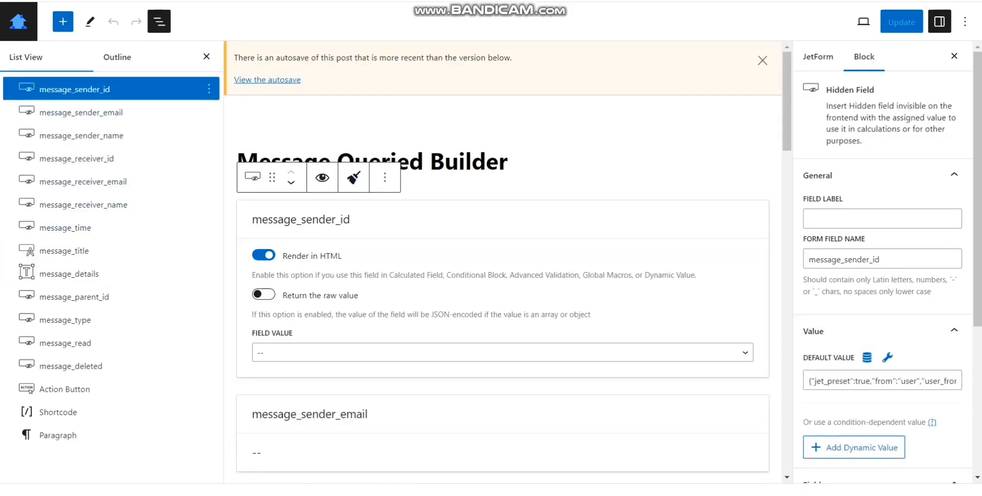
click(867, 357)
click(285, 329)
- Review the form's Shortcode block and the visibility conditions of the Send Message action button
click(59, 412)
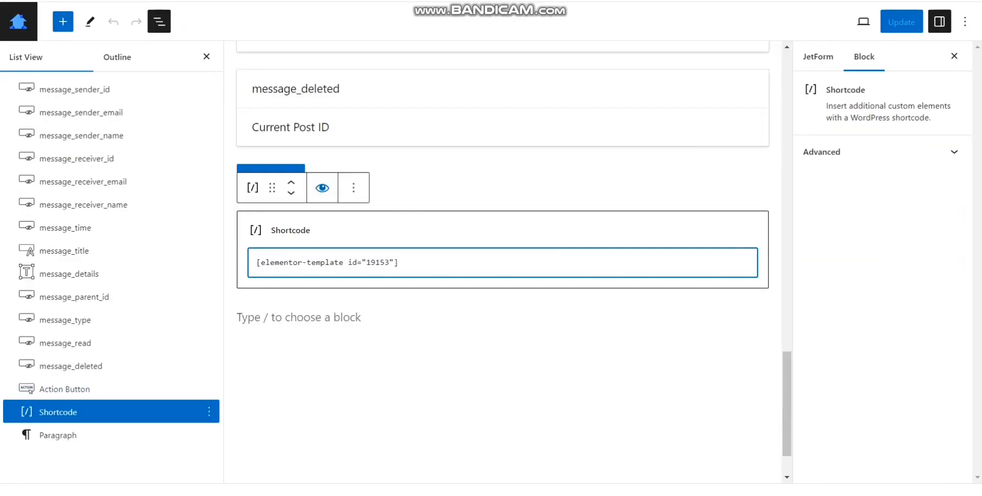
click(65, 389)
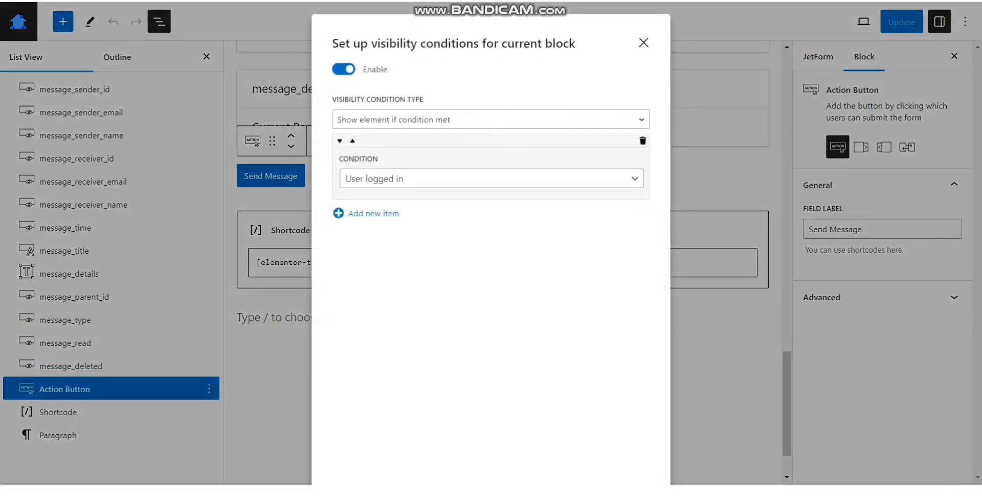
click(122, 227)
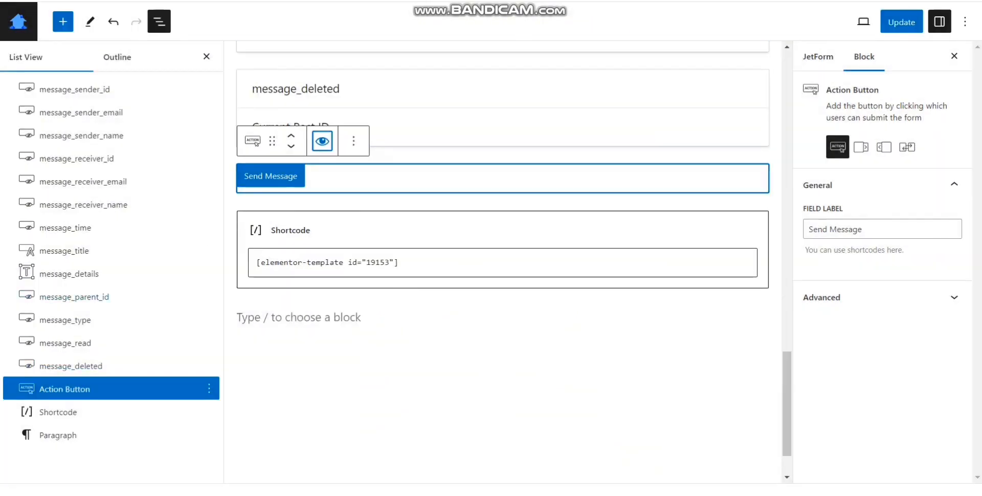
click(58, 412)
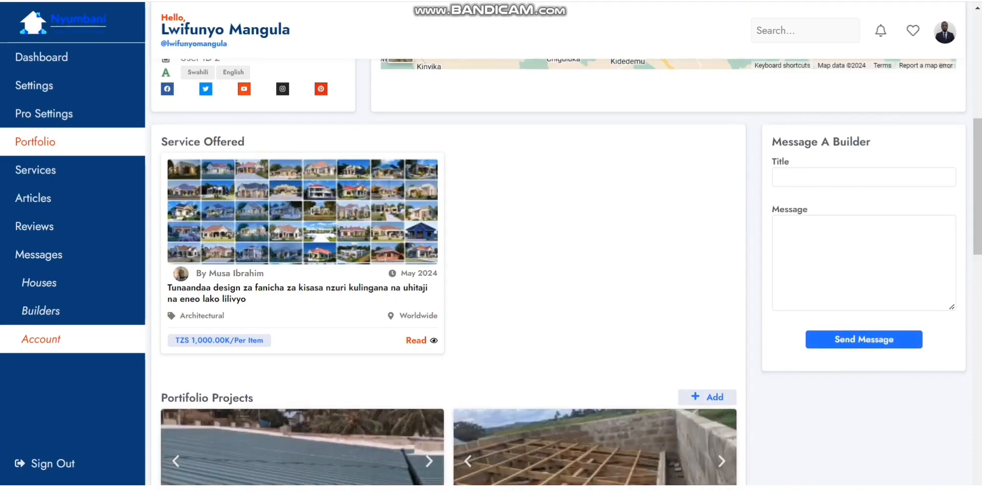
- Return from the portfolio to the front-end account Messages page
click(39, 255)
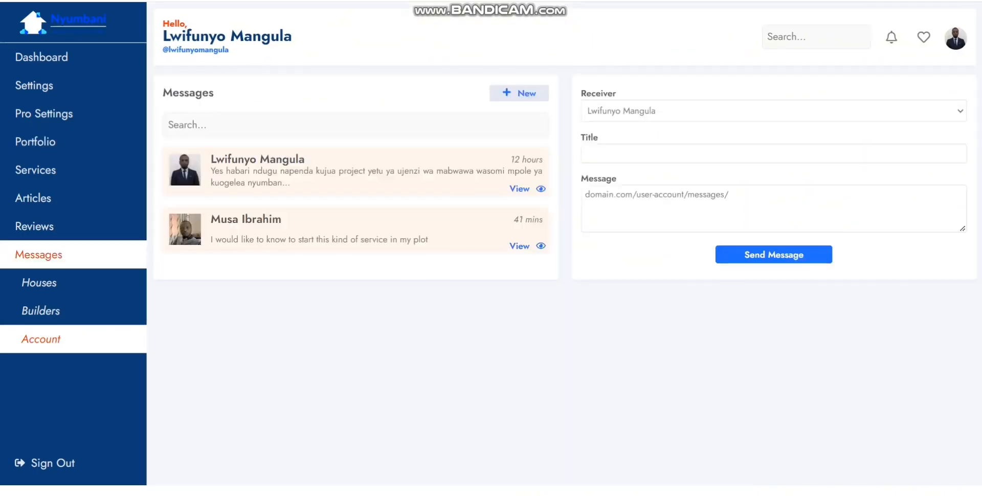